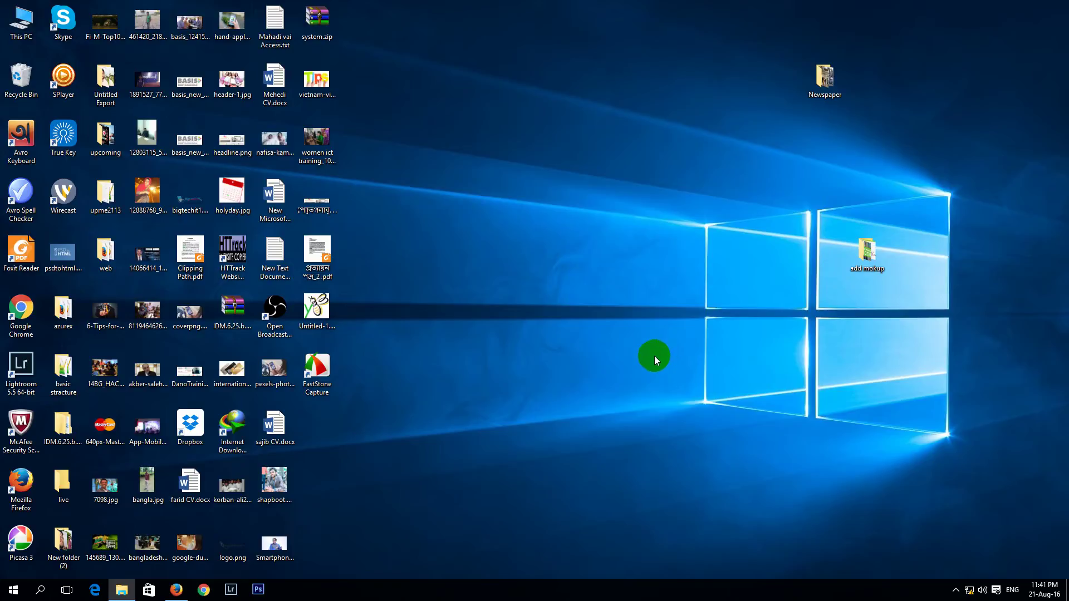
Step: Switch to Firefox and open the colornews project from the localhost WampServer homepage in a new tab
mouse_move(180, 597)
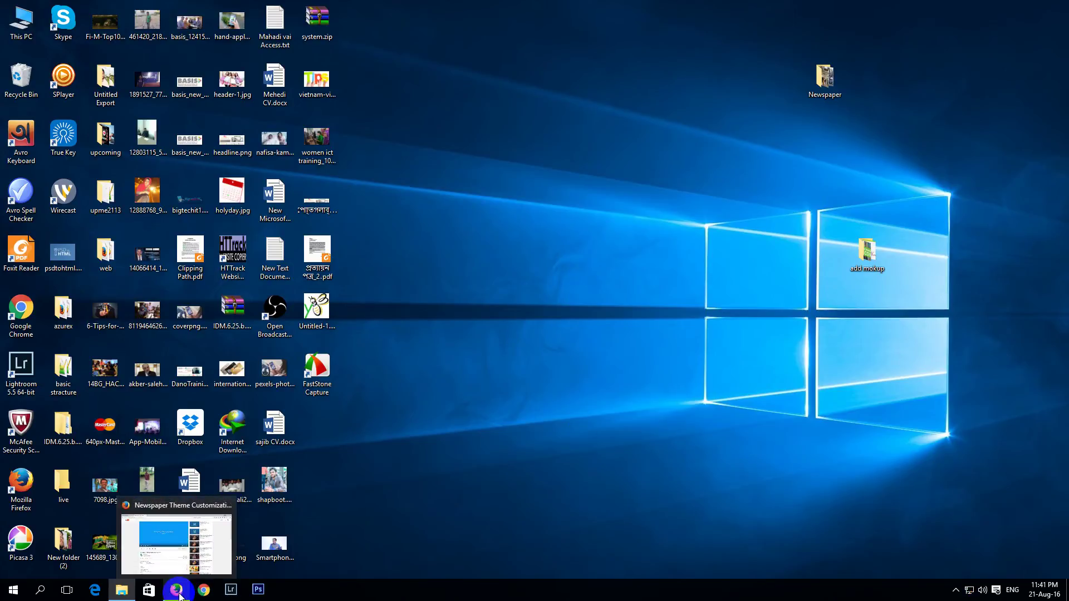
left_click(176, 596)
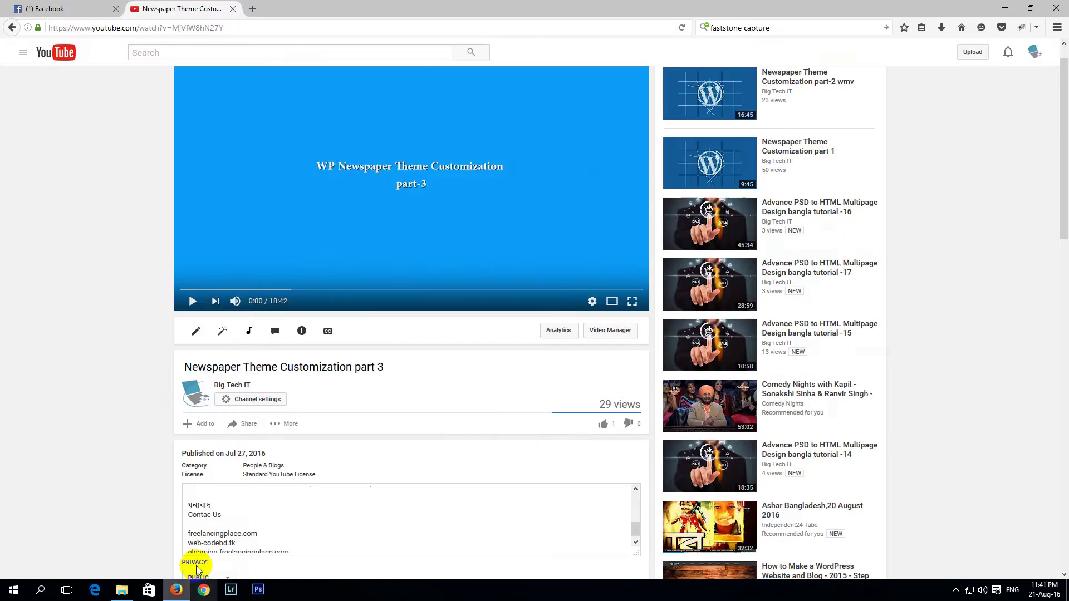
left_click(256, 9)
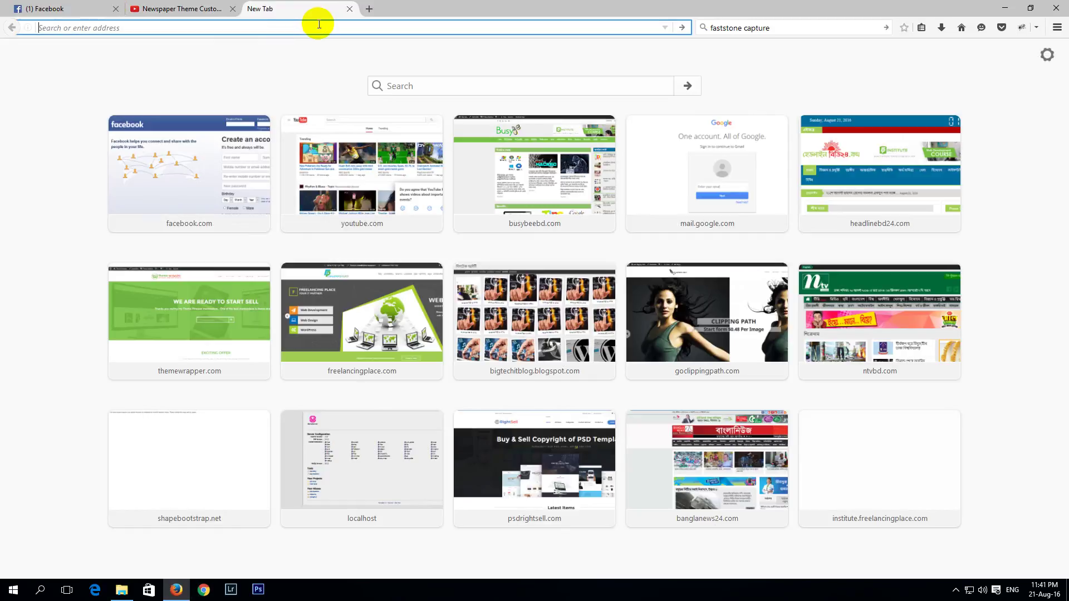
type("localhost/")
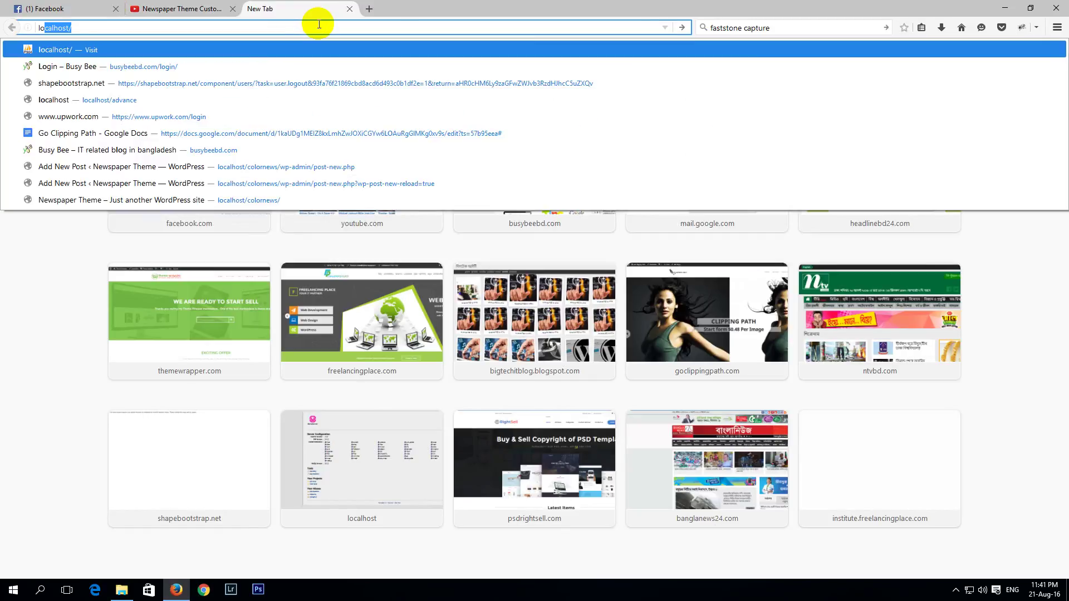
key("Return")
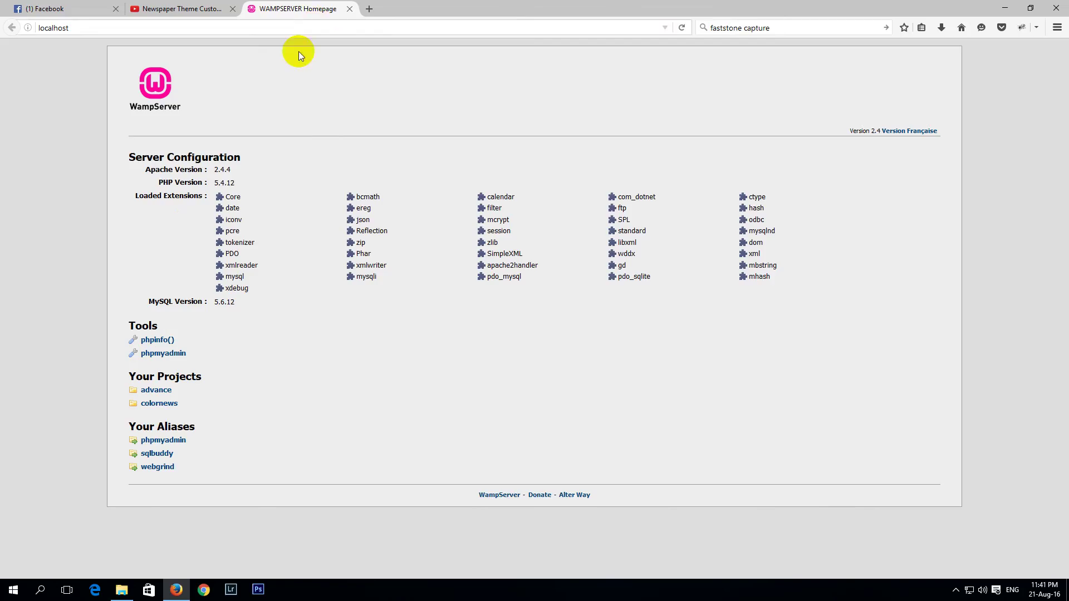
left_click(160, 403)
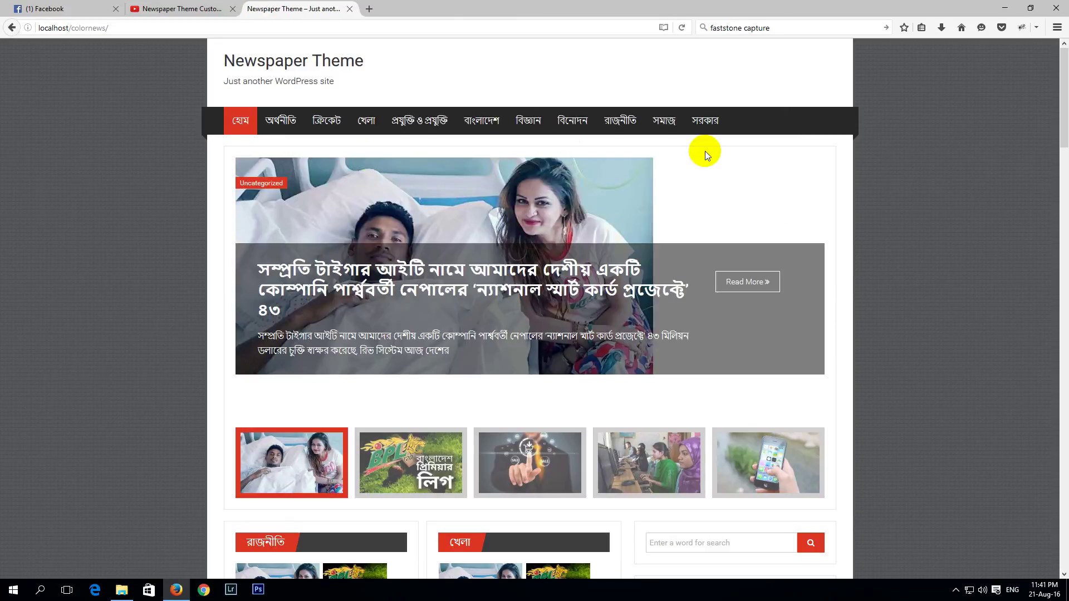
Step: Examine the front page layout of the colornews site, including the slider, the রাজনীতি and খেলা sections and the sidebar
scroll(740, 290, "down", 8)
scroll(624, 282, "up", 5)
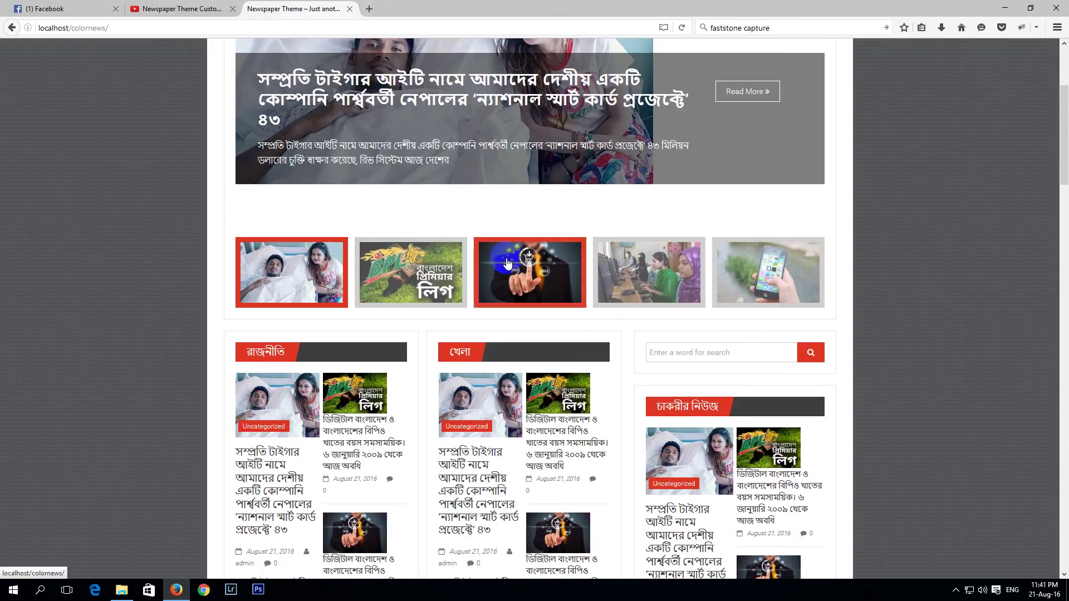
scroll(479, 212, "down", 2)
left_click_drag(440, 223, 482, 236)
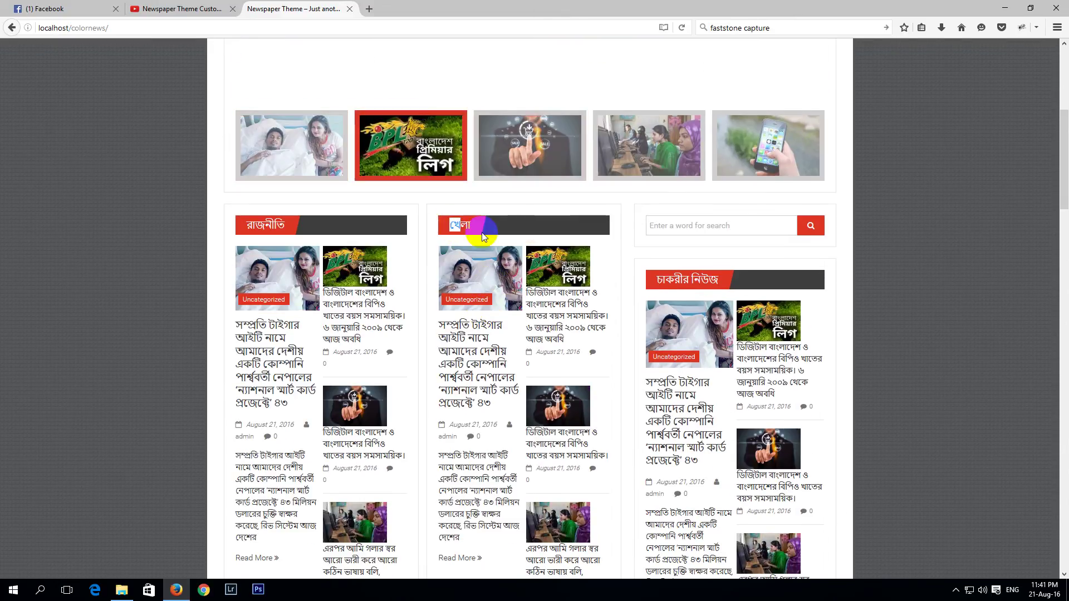
double_click(272, 224)
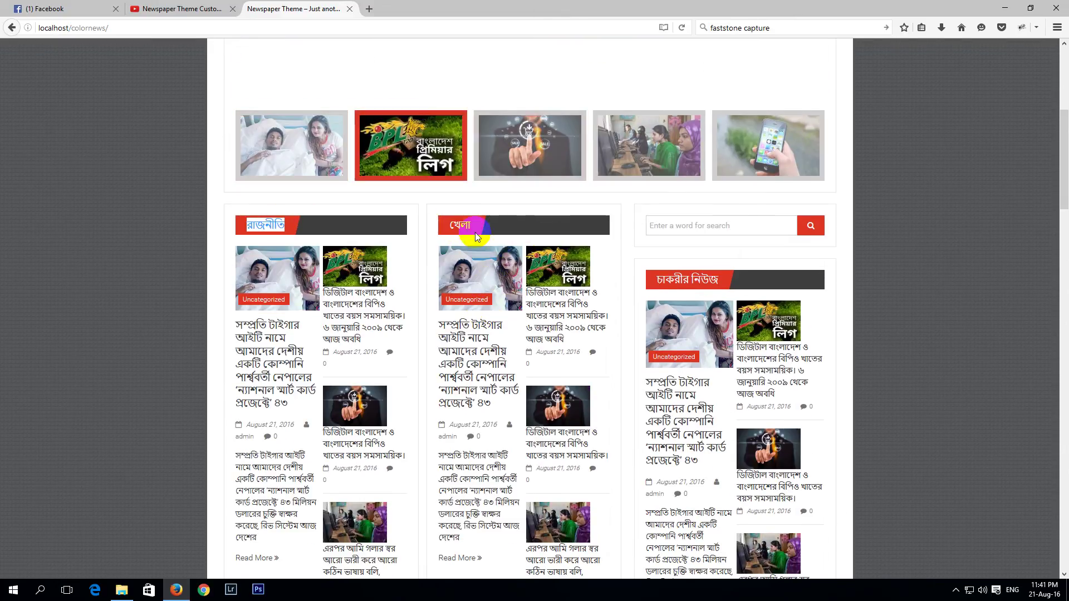
scroll(478, 281, "down", 4)
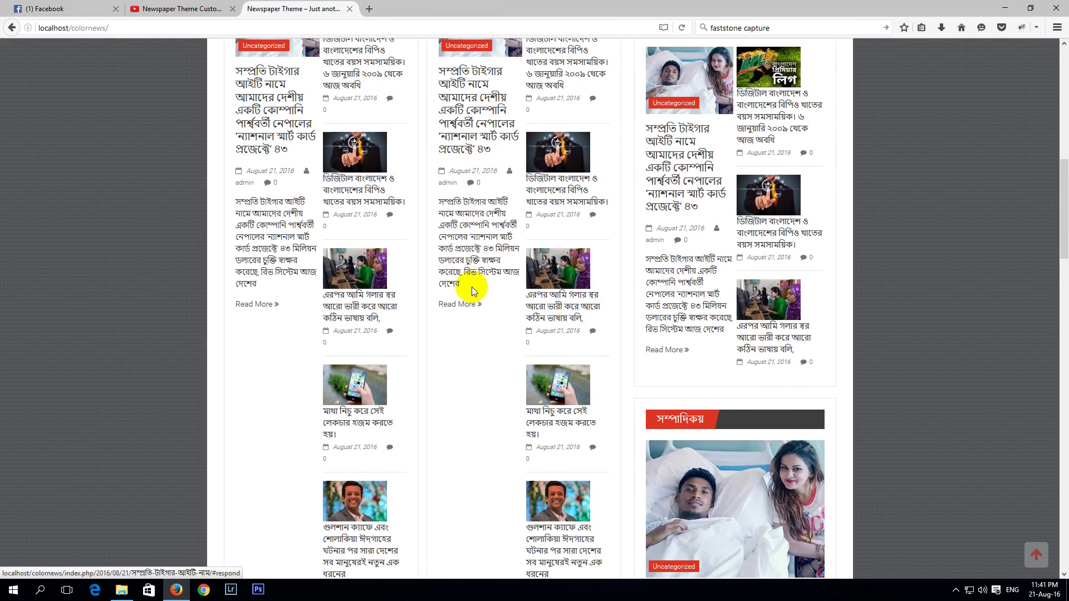
scroll(534, 363, "down", 3)
scroll(536, 362, "up", 7)
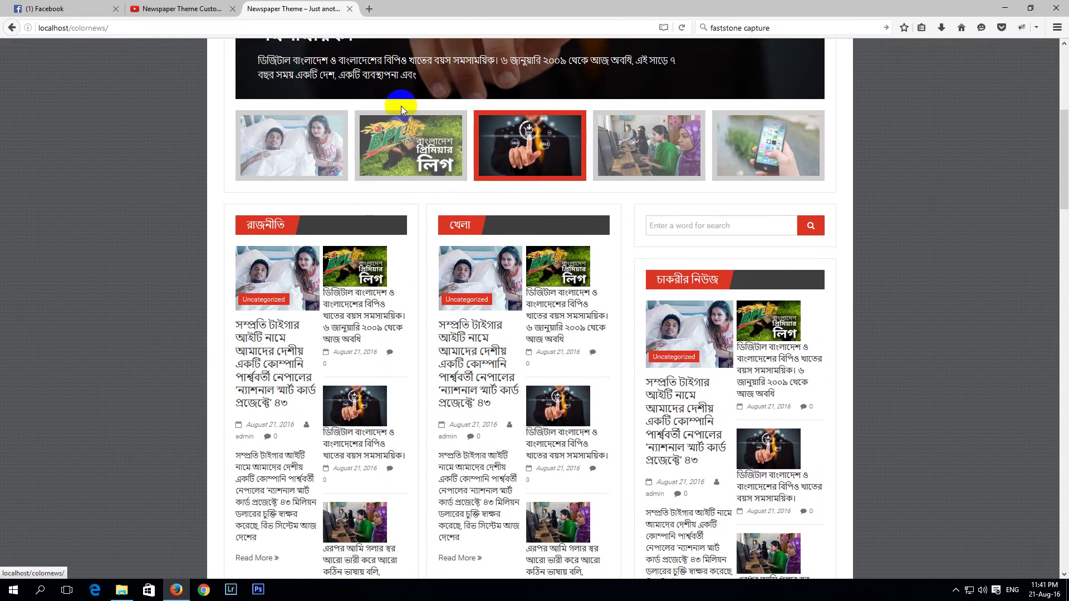
scroll(401, 106, "up", 5)
Step: Go to localhost/colornews/wp-admin and log in with the prefilled credentials
left_click(281, 28)
left_click(326, 27)
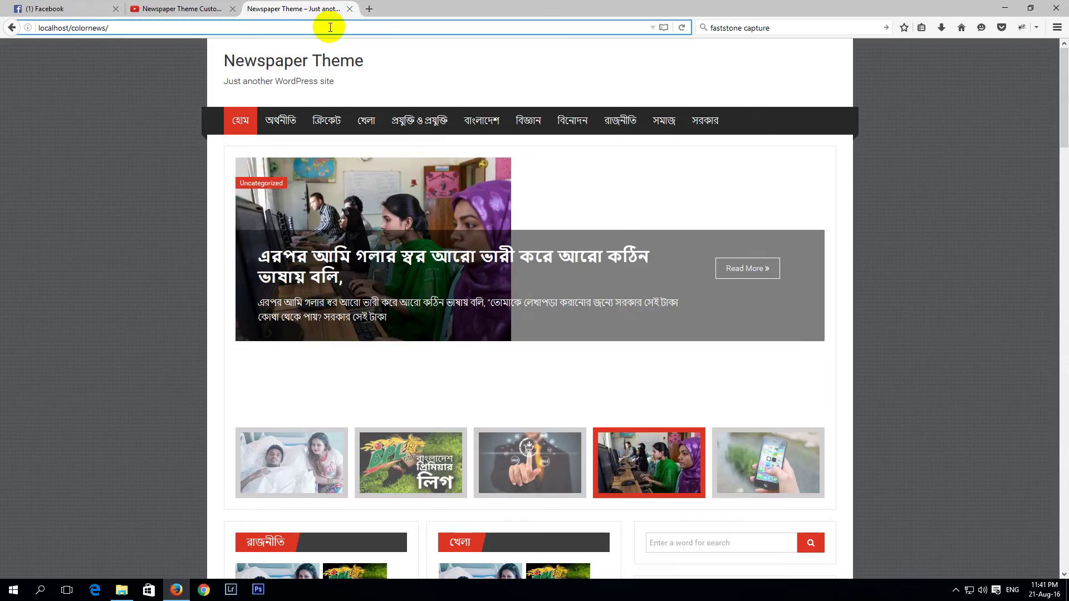
type("wp-admin")
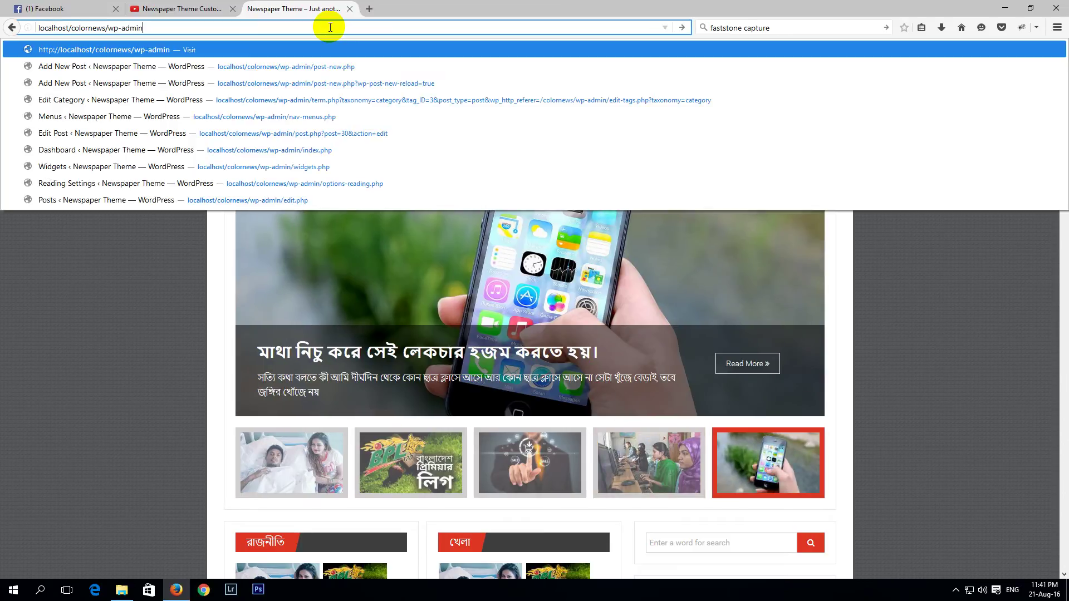
key("Return")
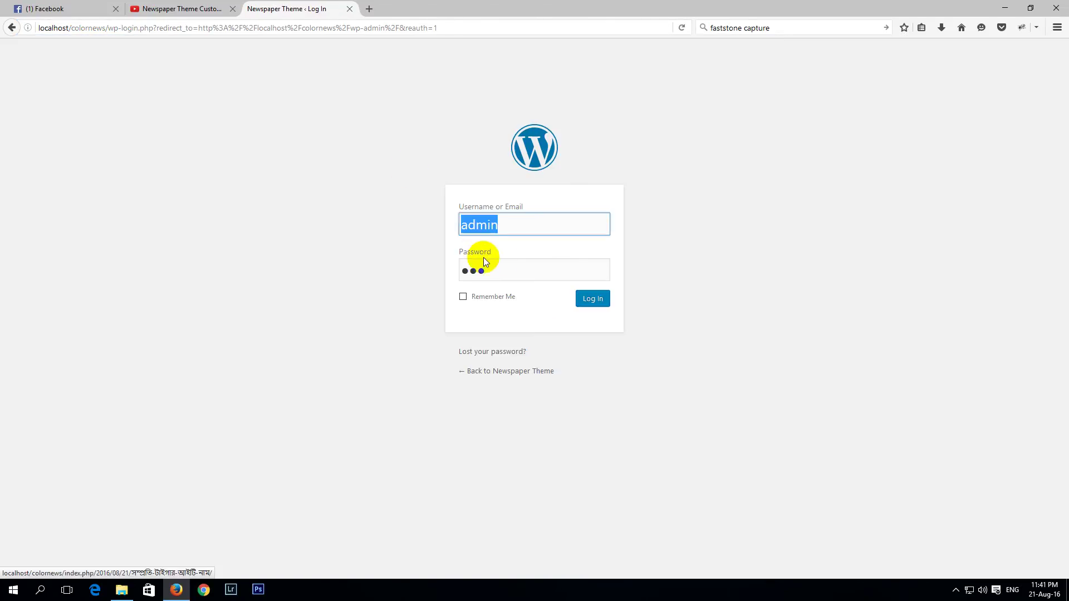
left_click(593, 299)
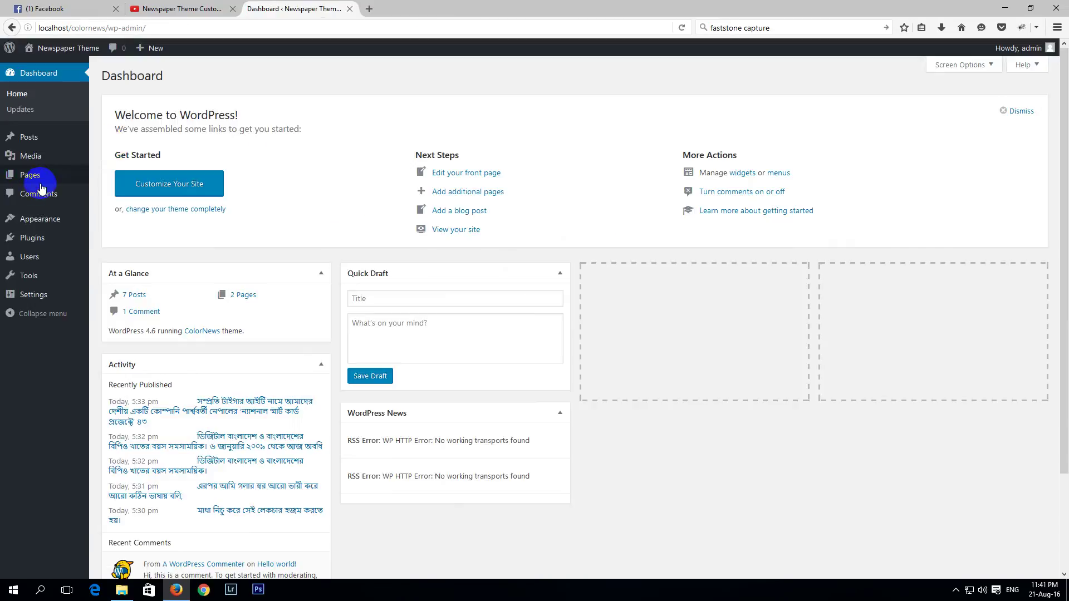
Step: Open the Widgets settings and expand the front page Content Middle Left, Content Middle Right and Slider Area sections
left_click(35, 215)
left_click(117, 253)
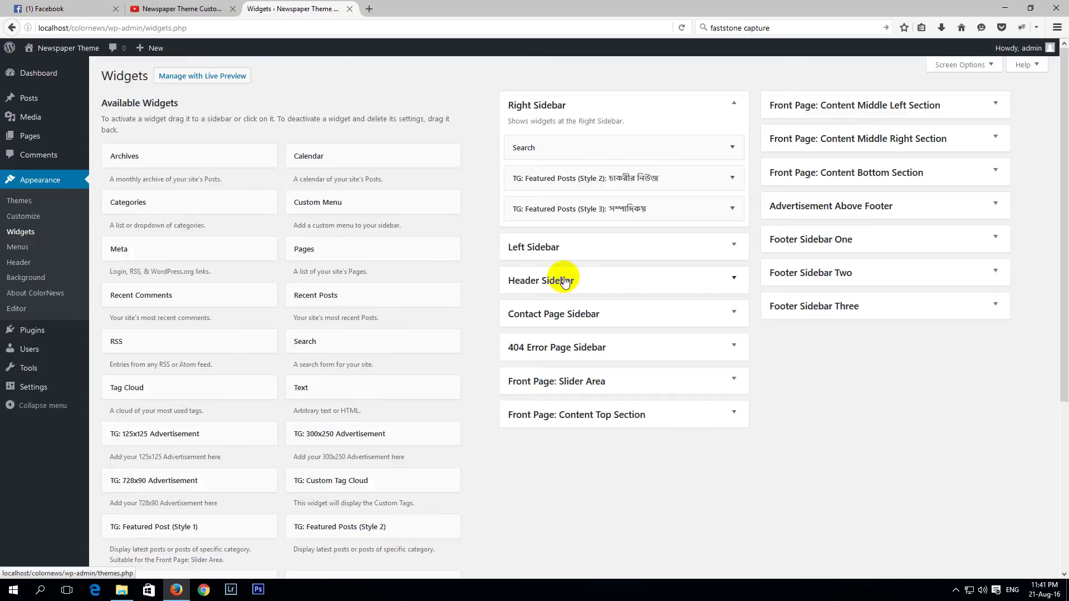
left_click(871, 109)
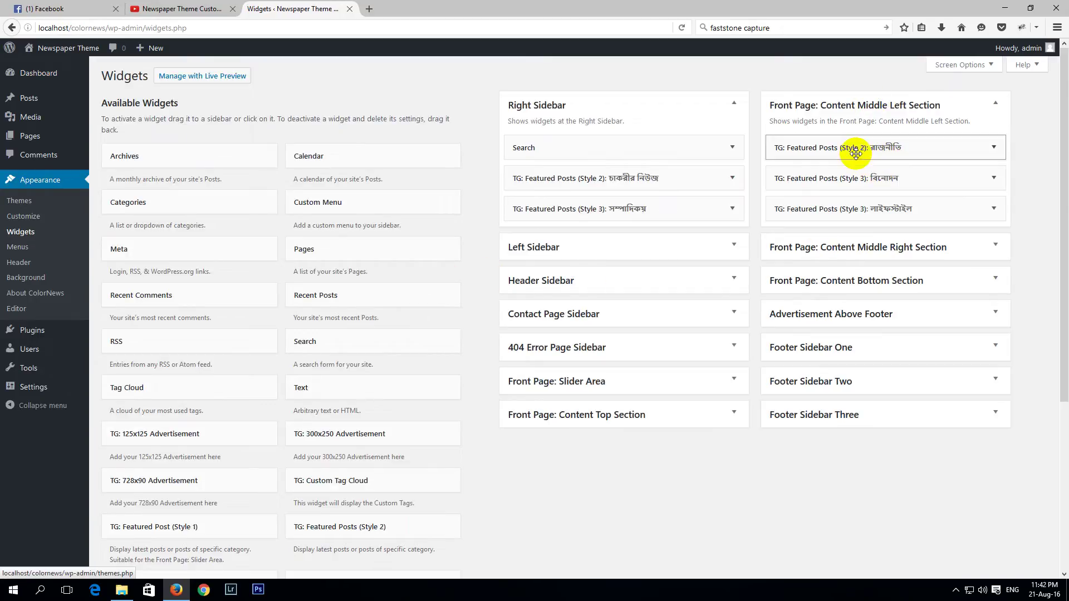
left_click(961, 246)
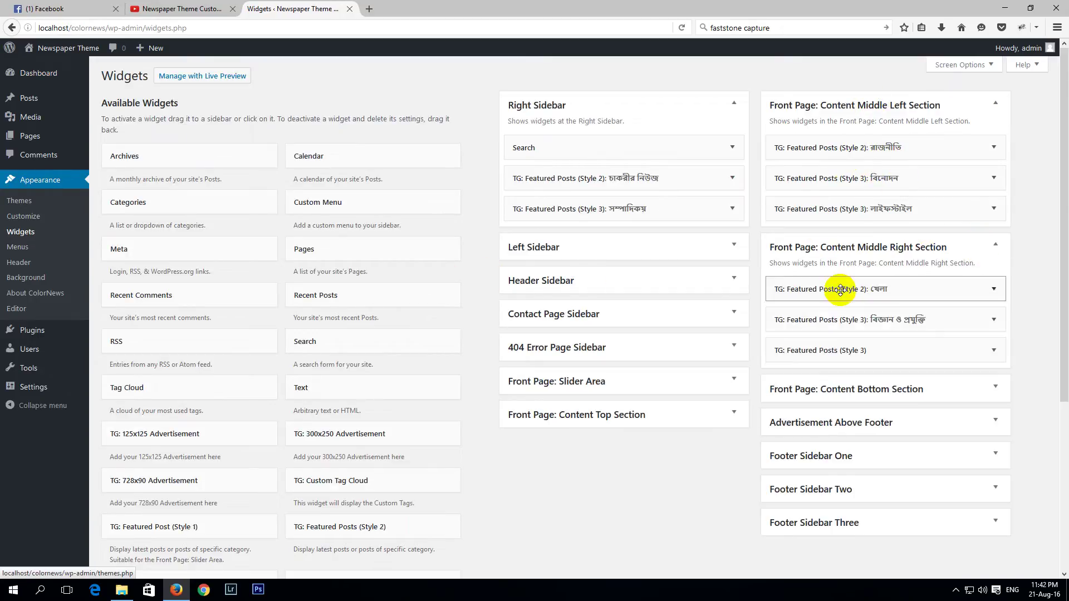
mouse_move(838, 150)
left_mouse_down()
mouse_move(817, 312)
mouse_move(804, 289)
mouse_move(840, 160)
left_mouse_up()
left_click(614, 382)
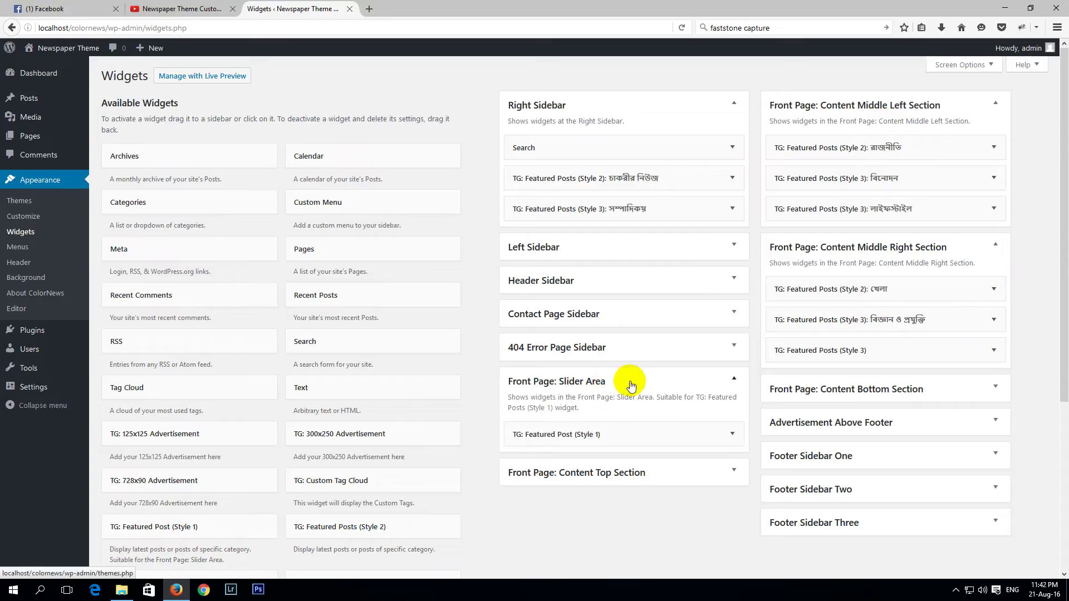
left_click(628, 434)
left_click(722, 434)
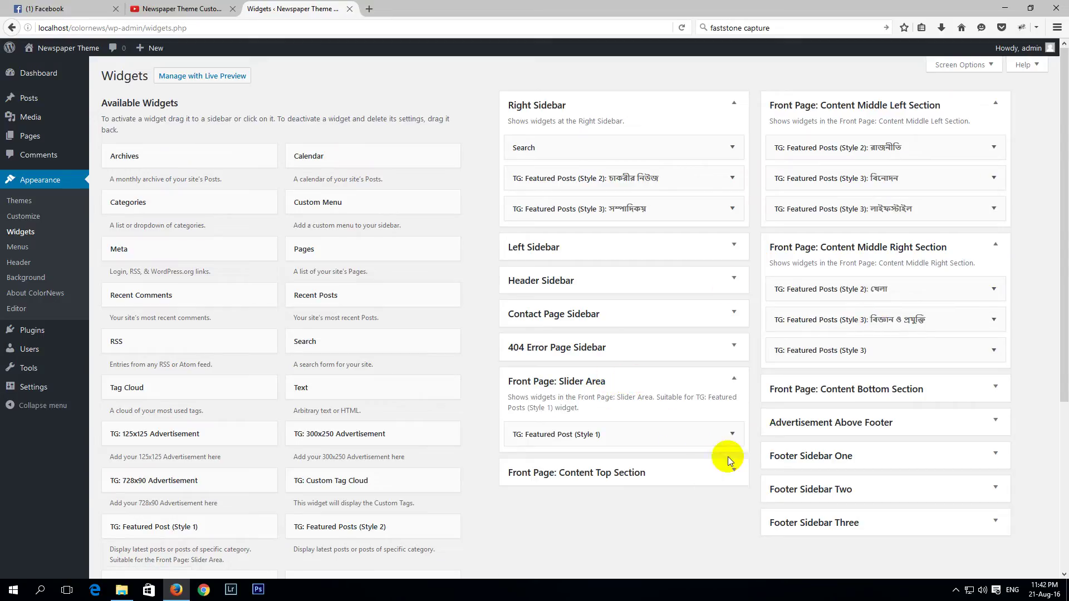
Step: Move the রাজনীতি and খেলা Featured Posts (Style 2) widgets from the middle sections into Front Page: Content Top Section
left_click(654, 474)
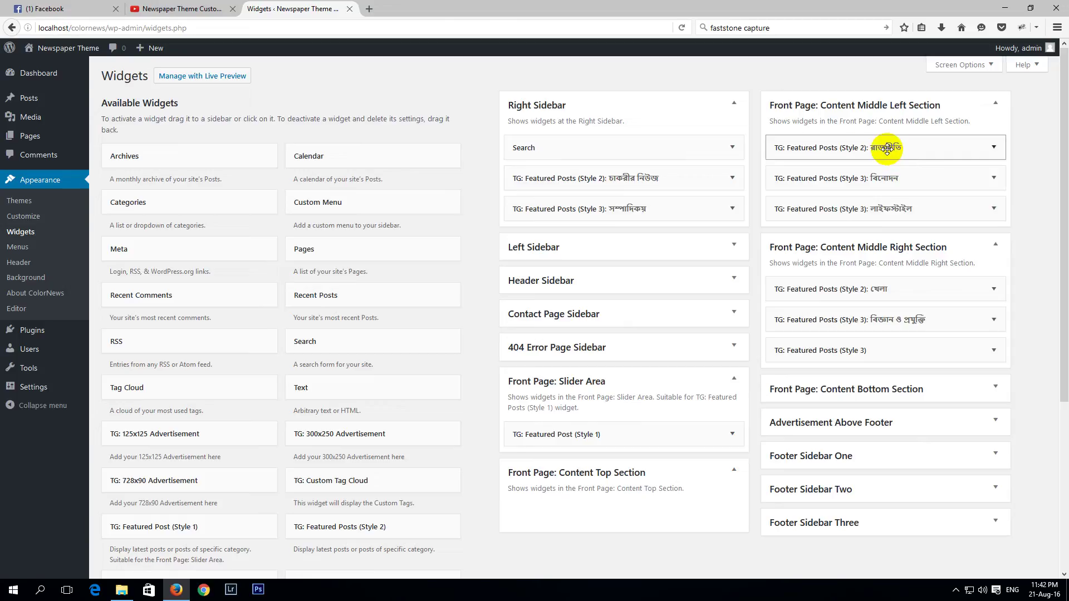
left_click_drag(850, 155, 602, 504)
scroll(941, 258, "down", 2)
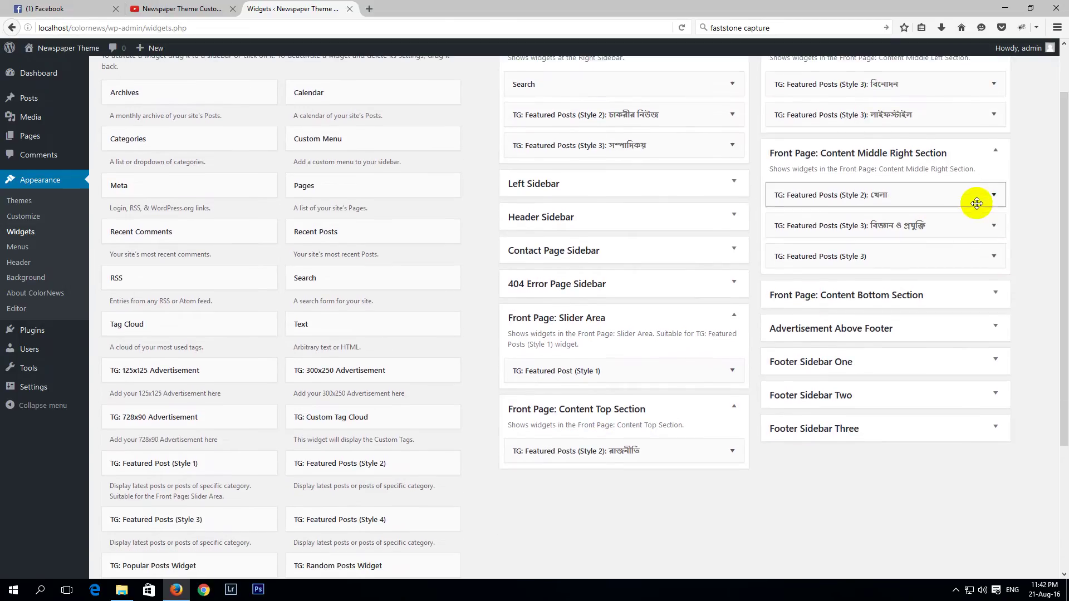
left_click_drag(927, 191, 708, 483)
scroll(761, 468, "up", 2)
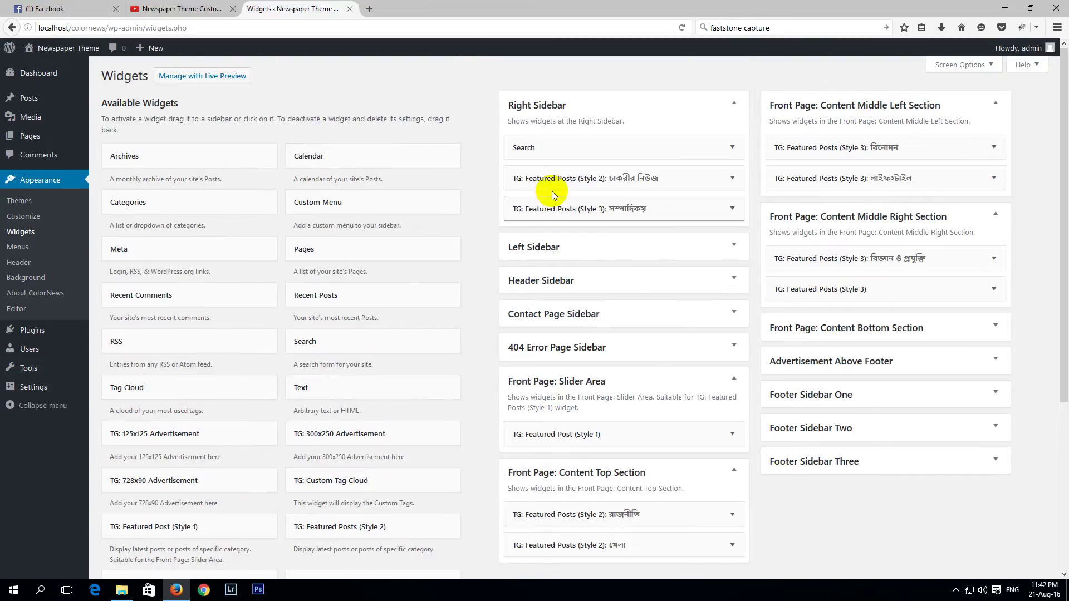
Step: Open the site's front page in a new tab and review the arrangement of all its news sections
left_click(50, 68)
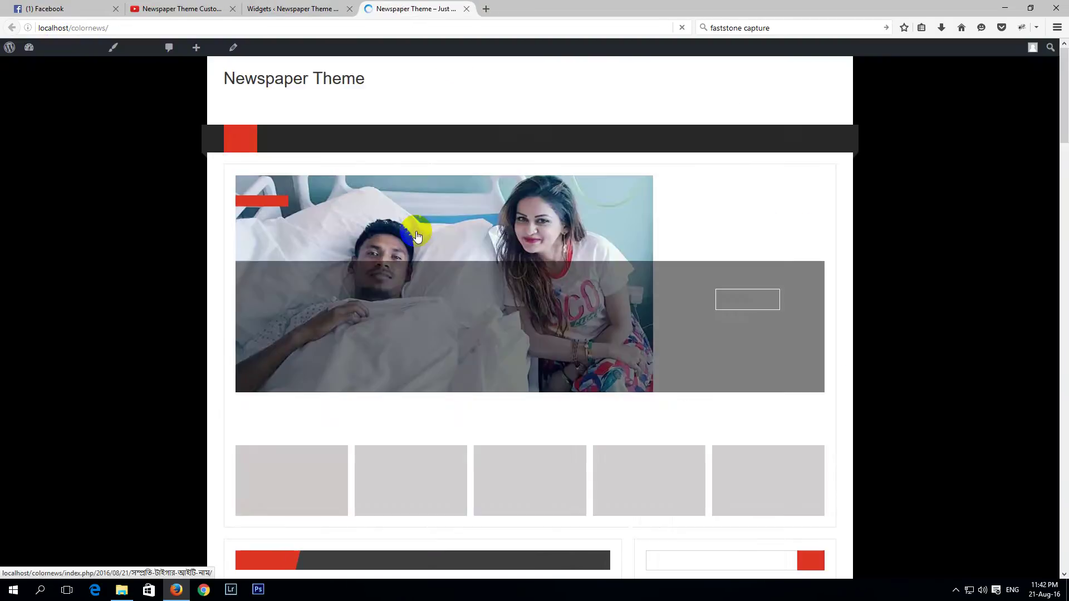
scroll(502, 325, "down", 8)
scroll(334, 170, "down", 8)
scroll(346, 189, "down", 6)
scroll(419, 260, "down", 4)
scroll(419, 260, "down", 5)
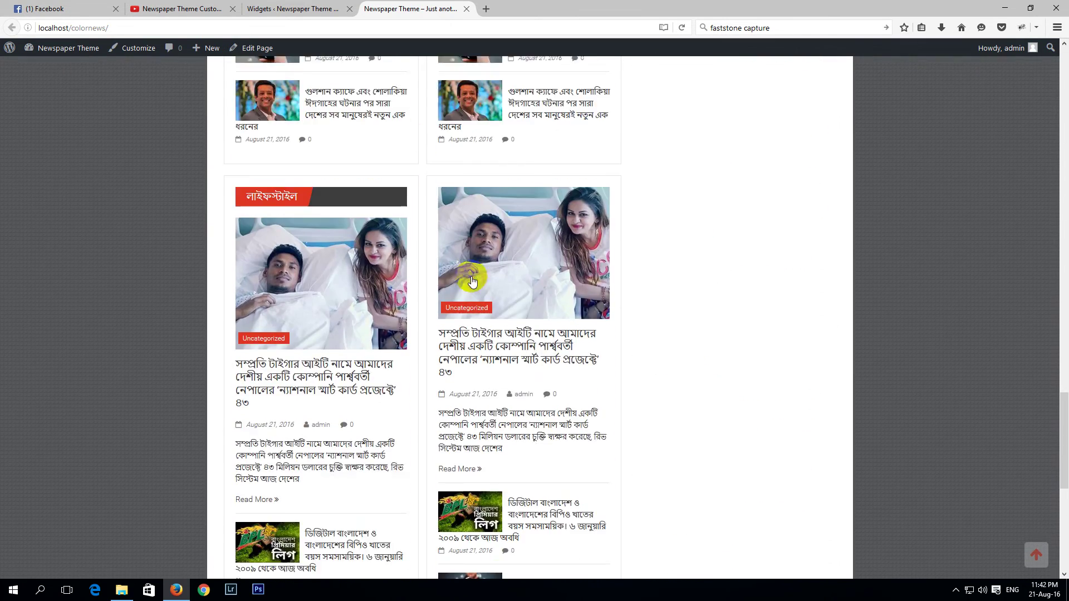
scroll(513, 294, "down", 1)
scroll(516, 256, "up", 5)
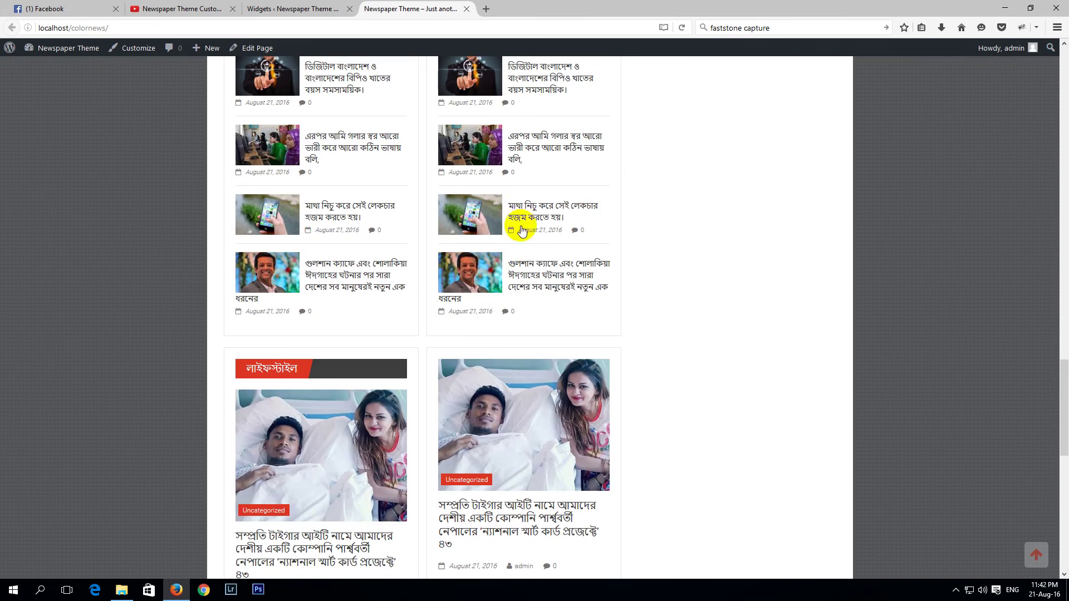
scroll(429, 376, "down", 13)
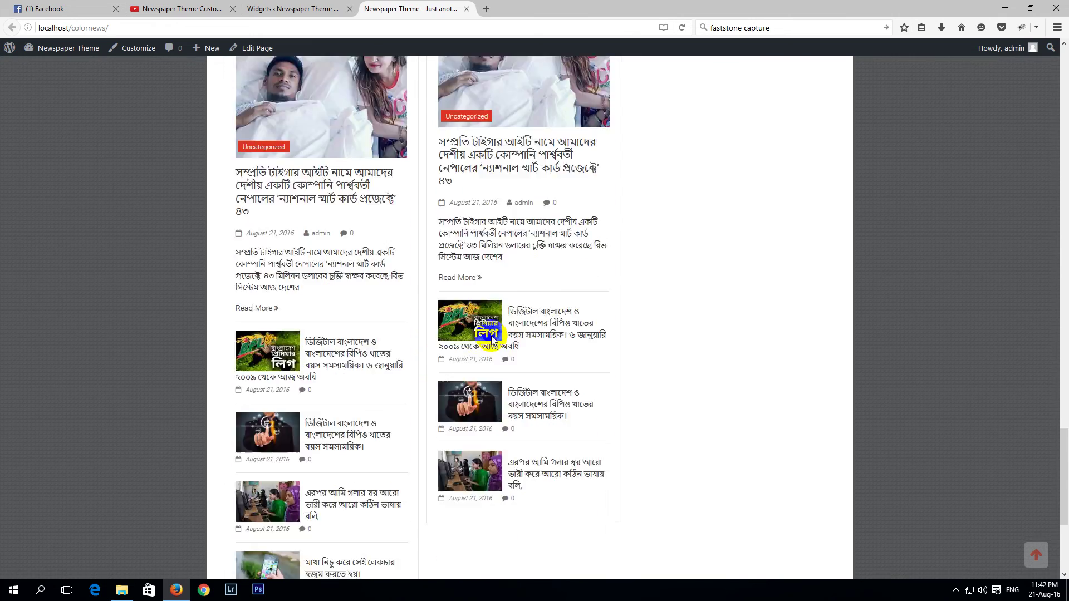
scroll(495, 326, "up", 20)
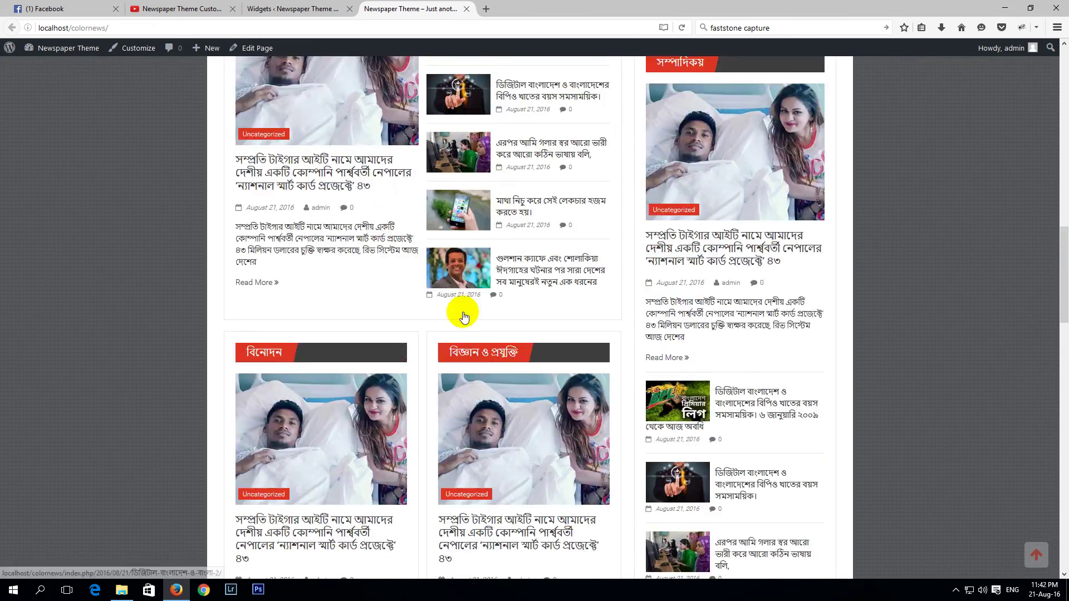
scroll(579, 291, "up", 7)
scroll(651, 286, "down", 5)
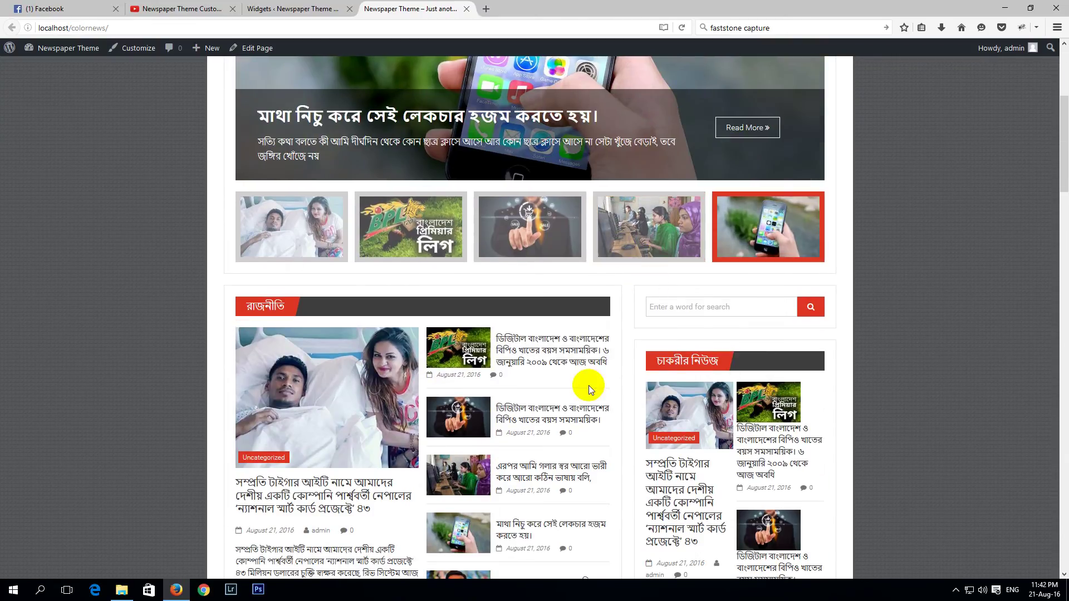
scroll(381, 408, "up", 5)
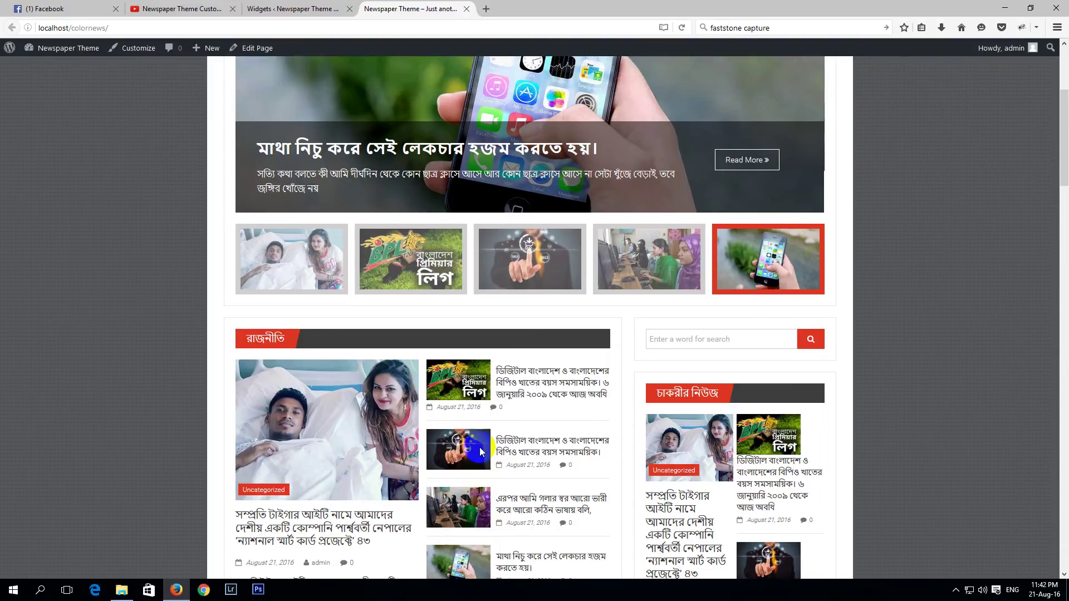
Step: Return to the WordPress admin, list all posts and move the "Hello world!" post to the trash
left_click(296, 9)
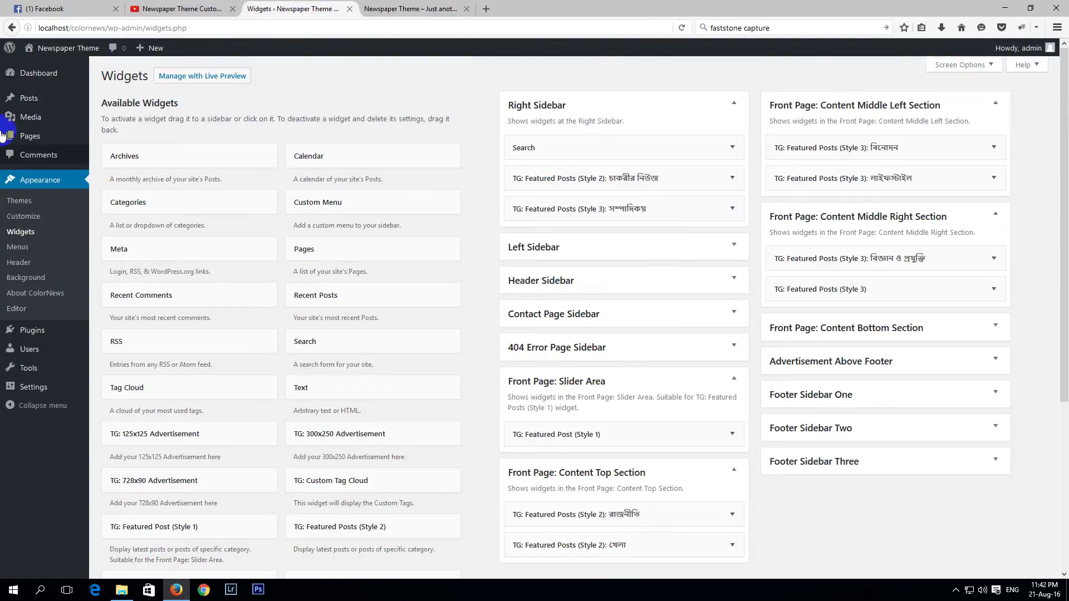
mouse_move(23, 105)
left_click(95, 105)
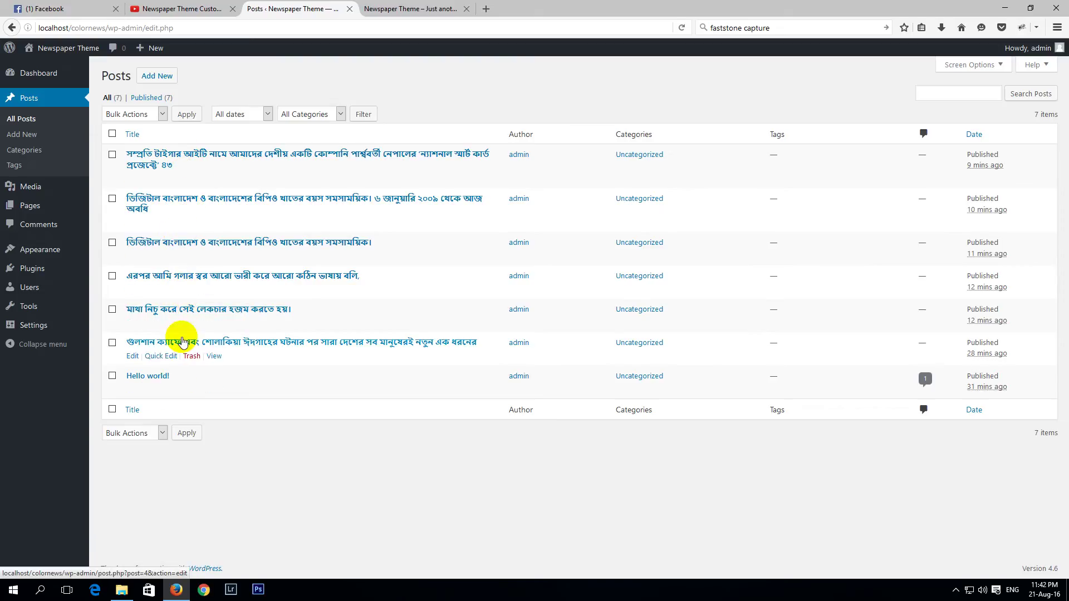
left_click(188, 391)
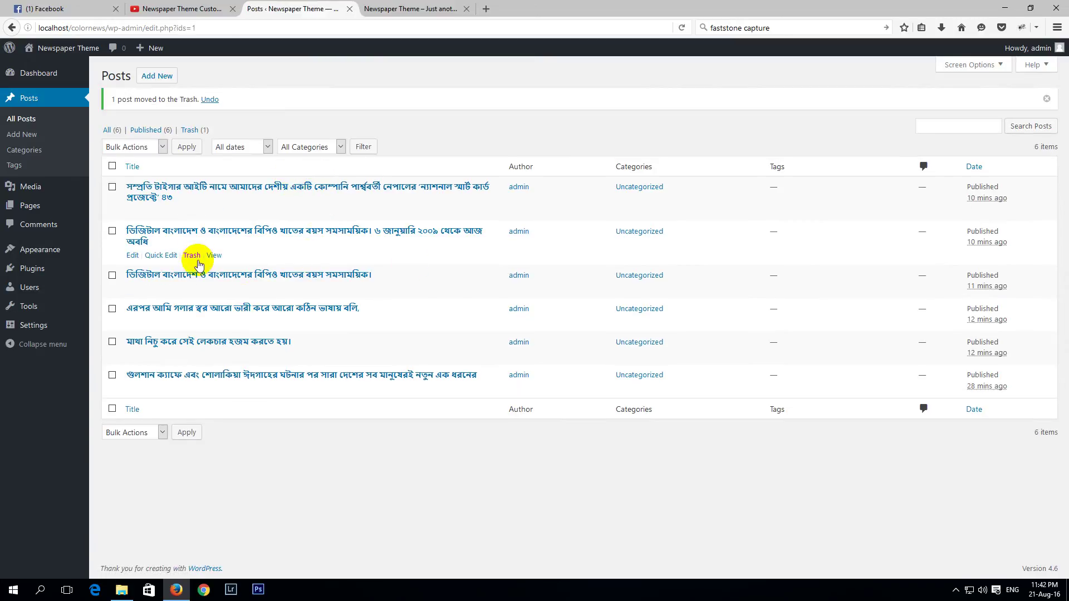
Step: Go back to the front page tab and check the posts shown under each news section
left_click(373, 8)
scroll(706, 428, "down", 12)
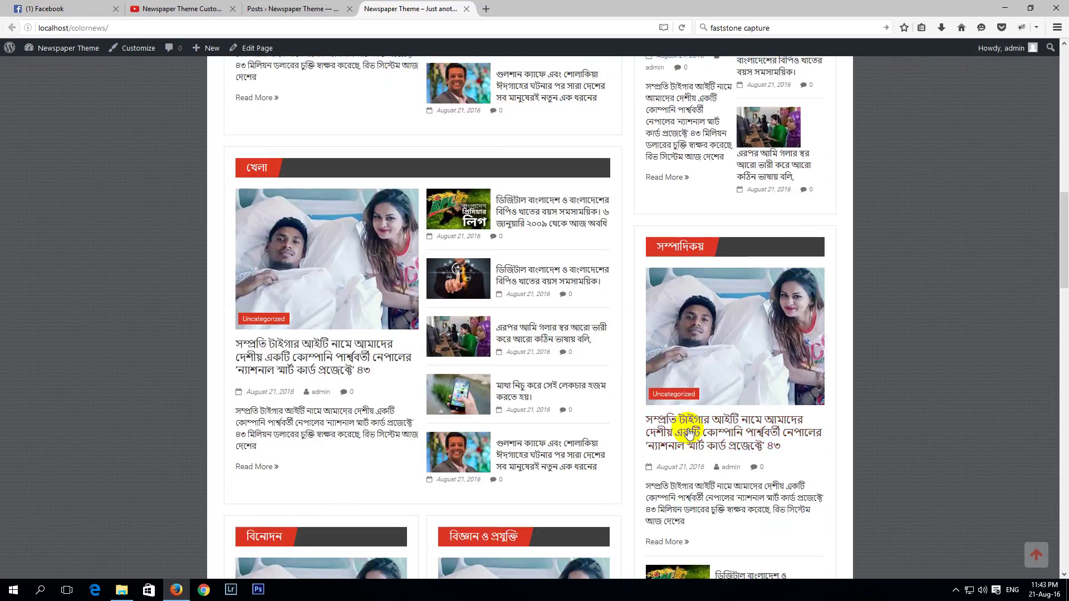
scroll(720, 210, "up", 10)
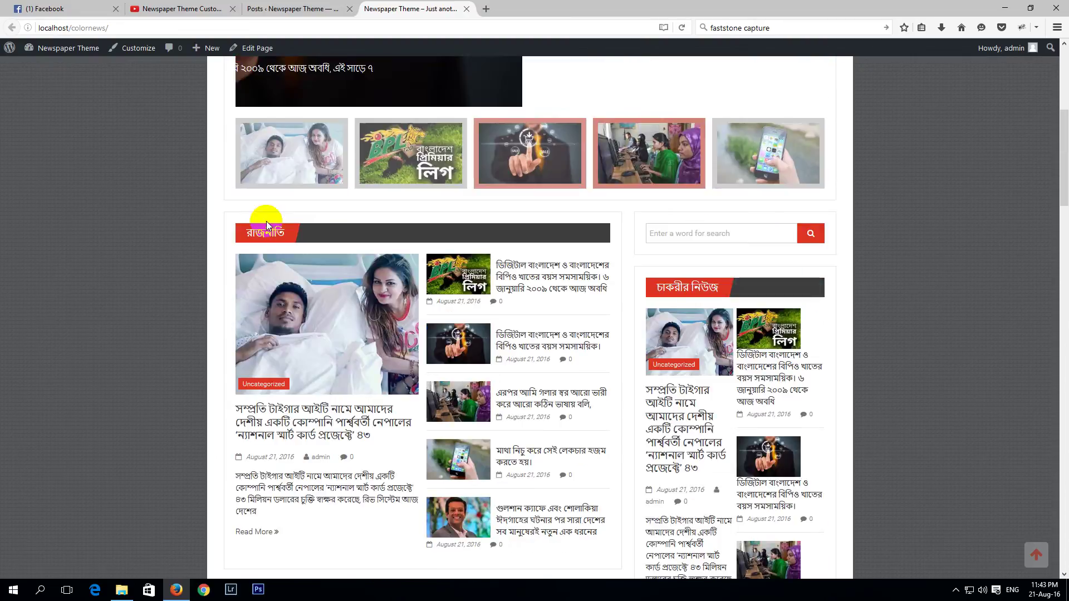
Step: Return to the WordPress admin, open the menu editor and show all categories available for the main menu
scroll(310, 173, "up", 2)
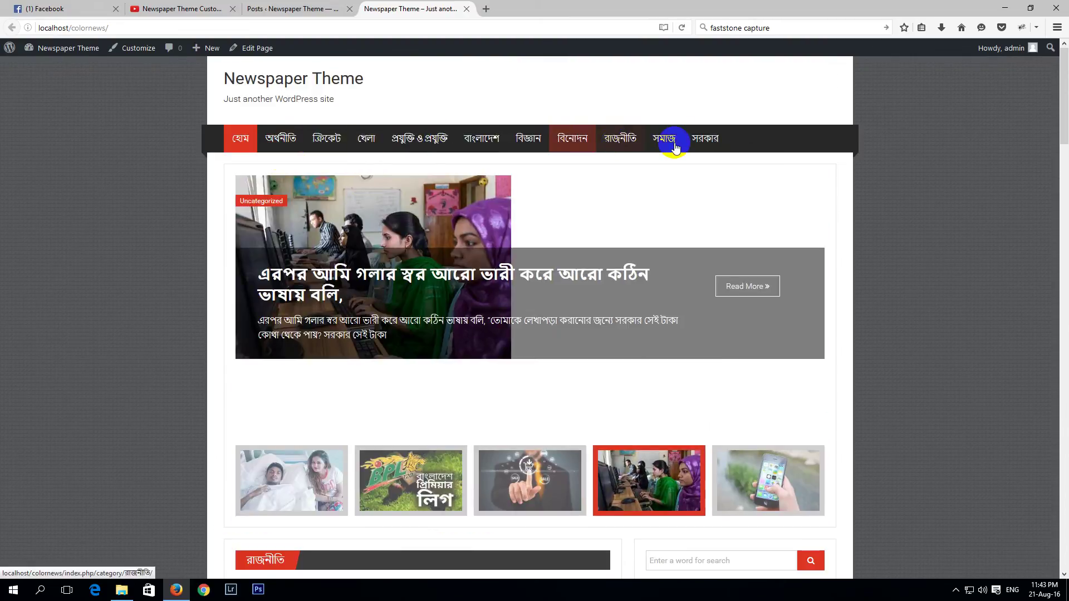
left_click(292, 8)
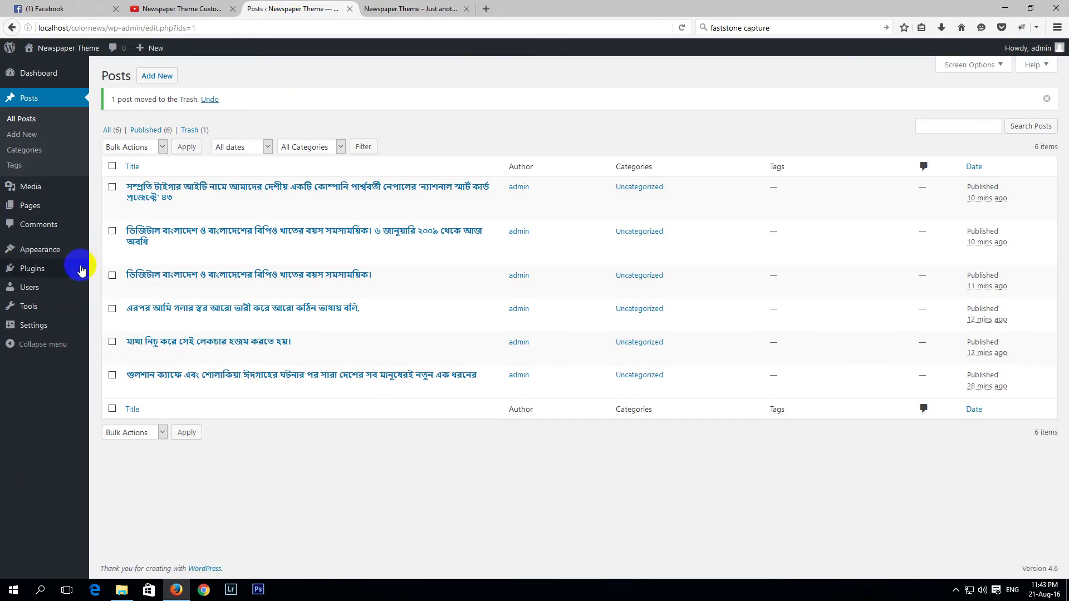
mouse_move(51, 252)
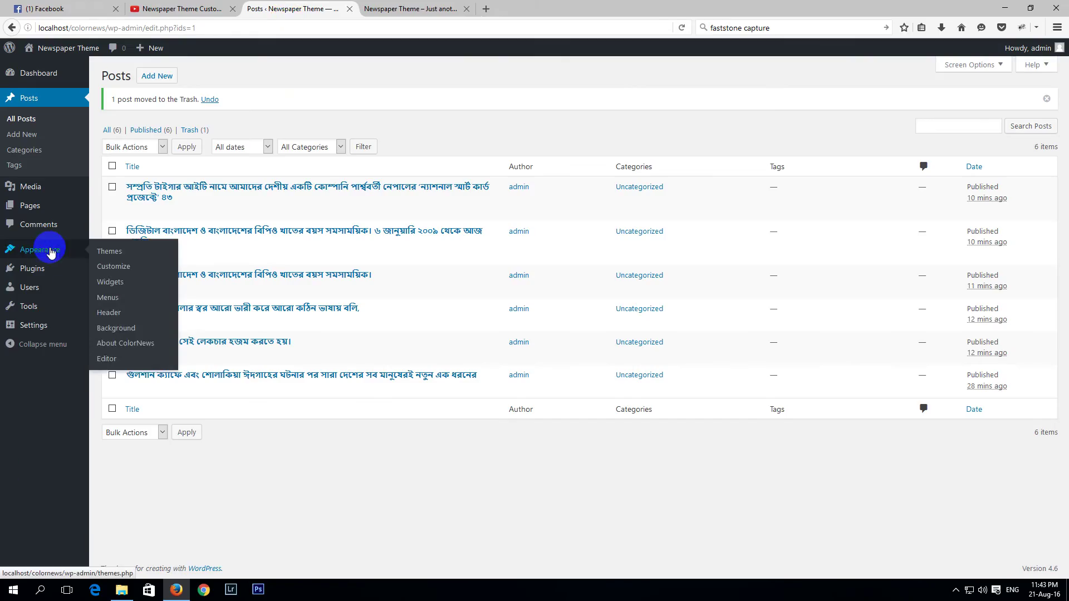
left_click(112, 299)
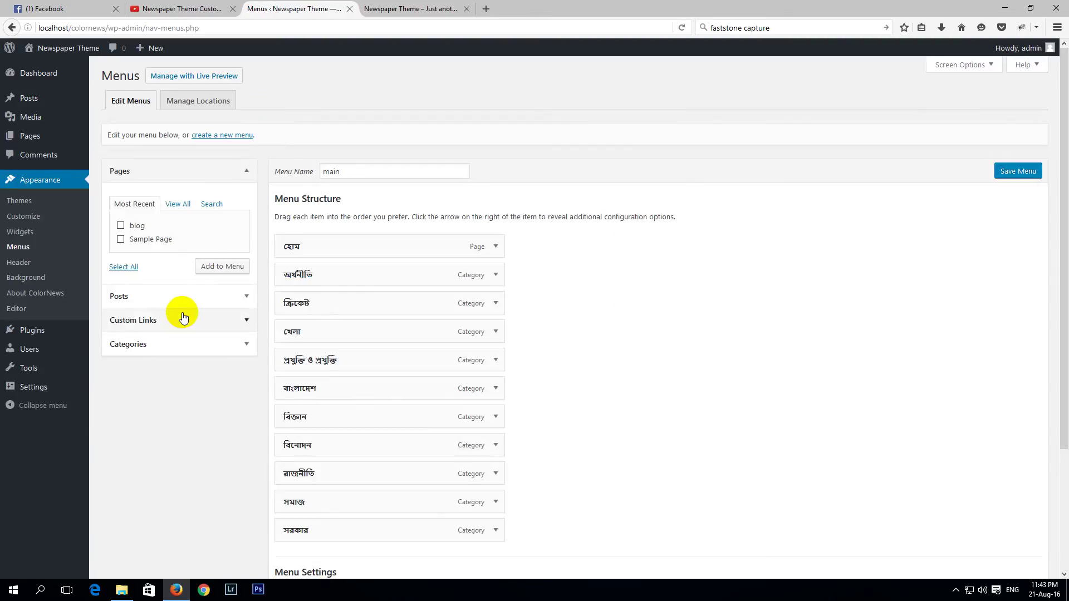
left_click(187, 344)
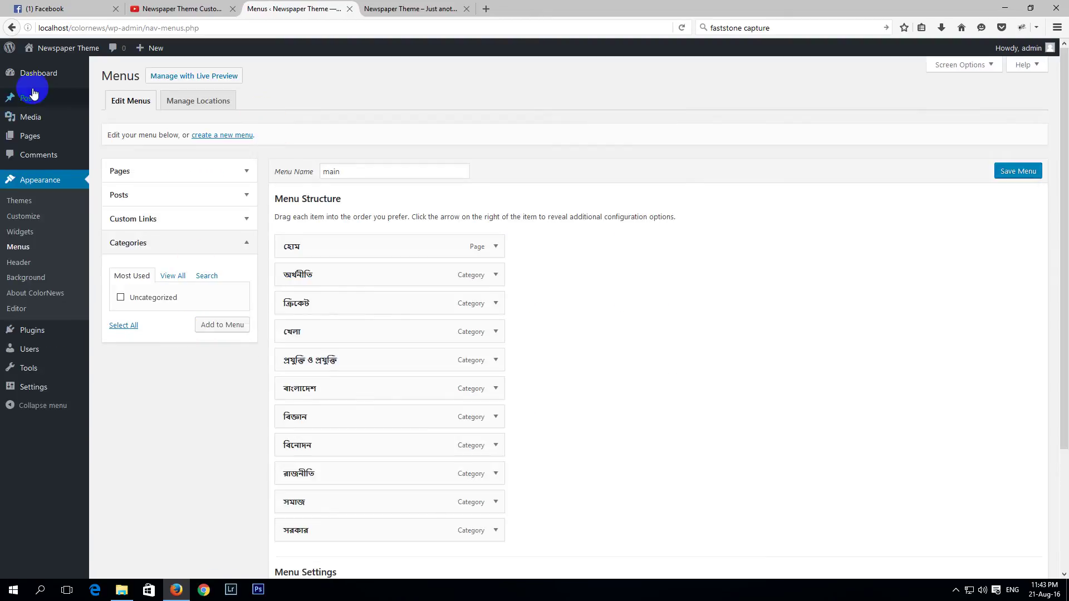
left_click(173, 276)
Step: Open the post categories page and check the list of existing categories and their slugs
mouse_move(32, 98)
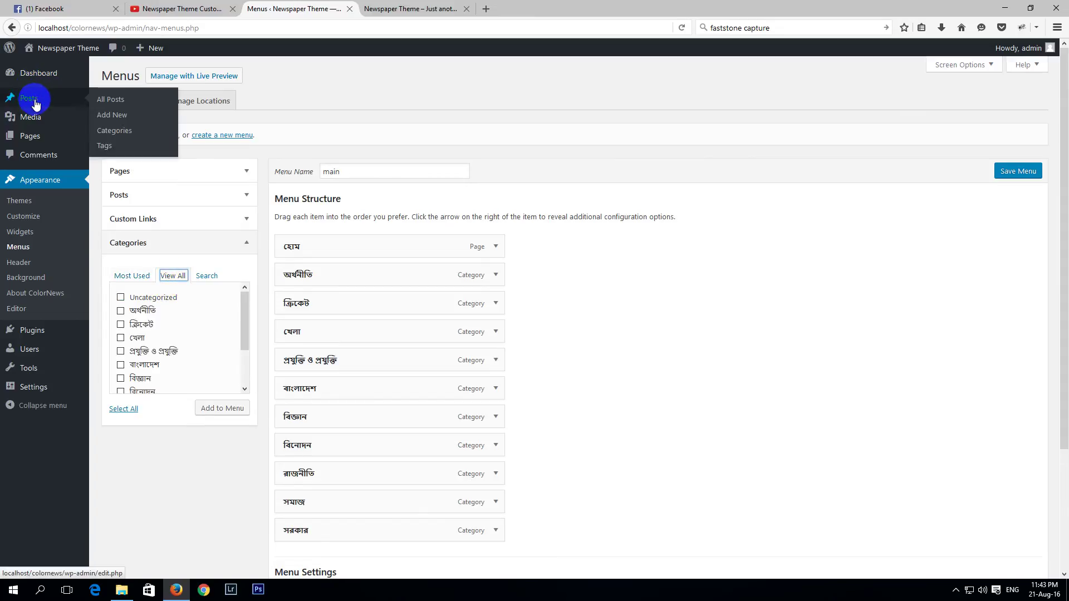
left_click(115, 132)
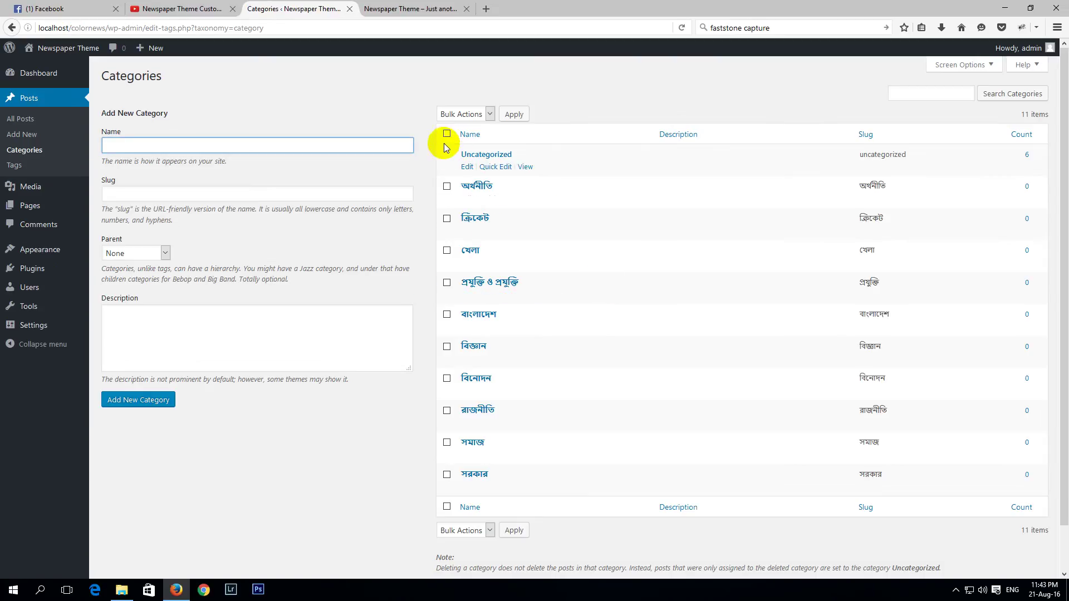
left_click(133, 145)
left_click(241, 102)
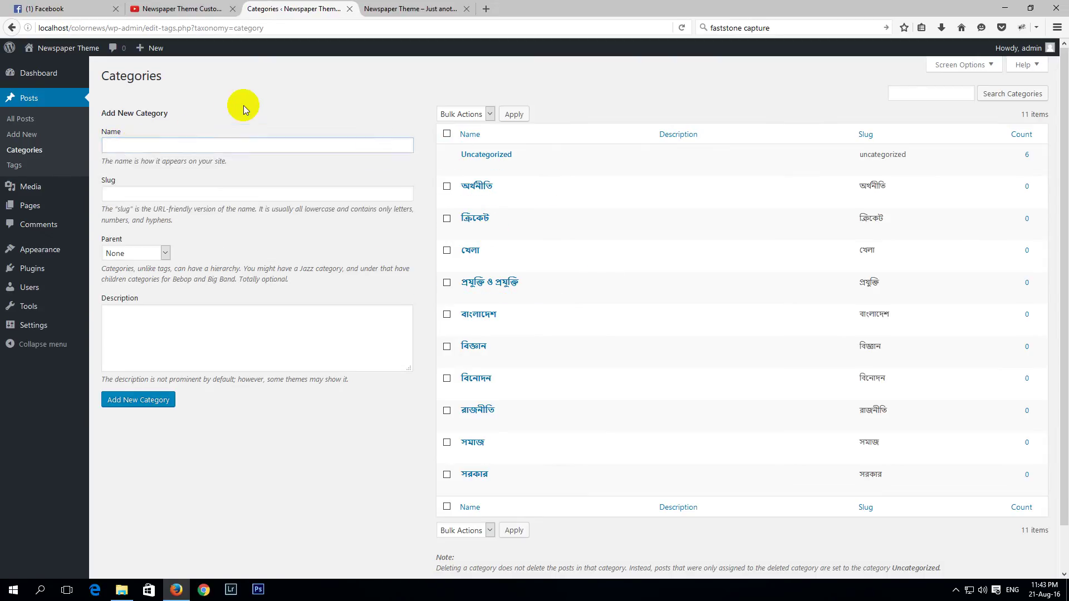
Step: Go back to the menu editor and look through the full list of categories that can be added
left_click(58, 254)
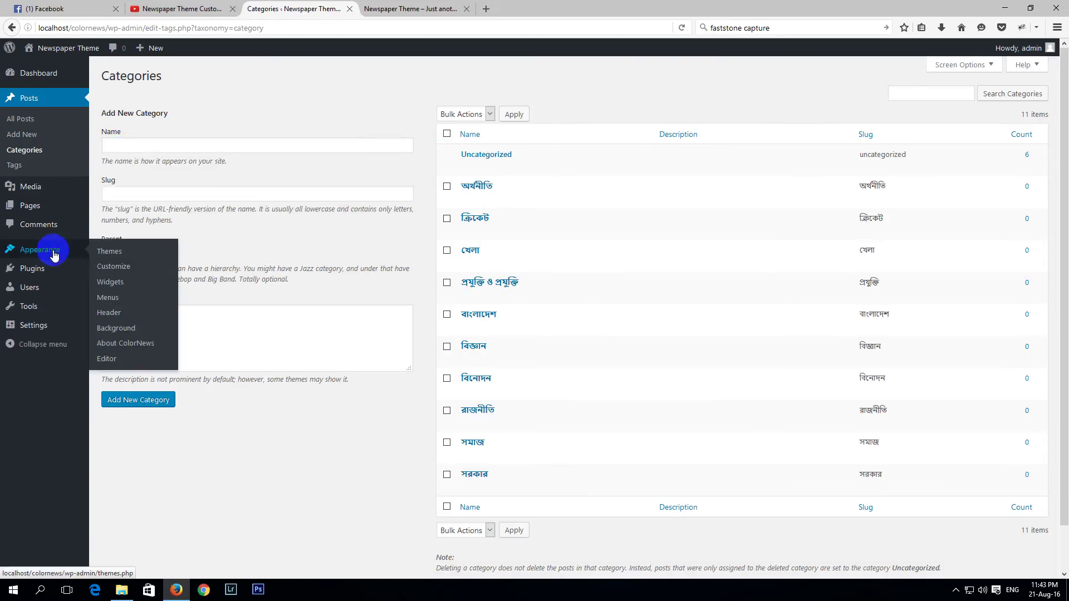
left_click(111, 299)
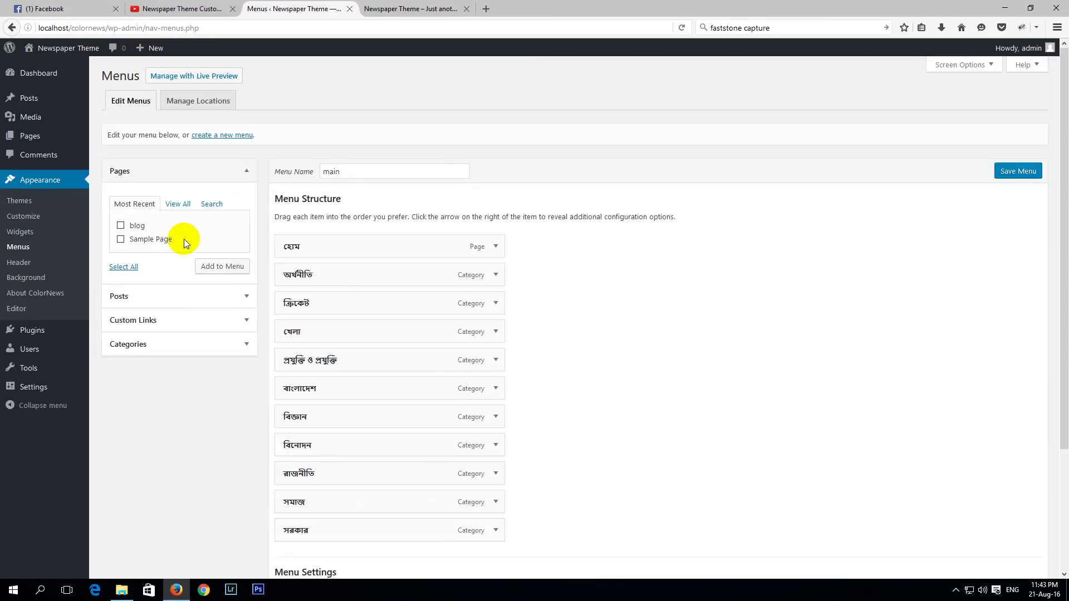
left_click(149, 345)
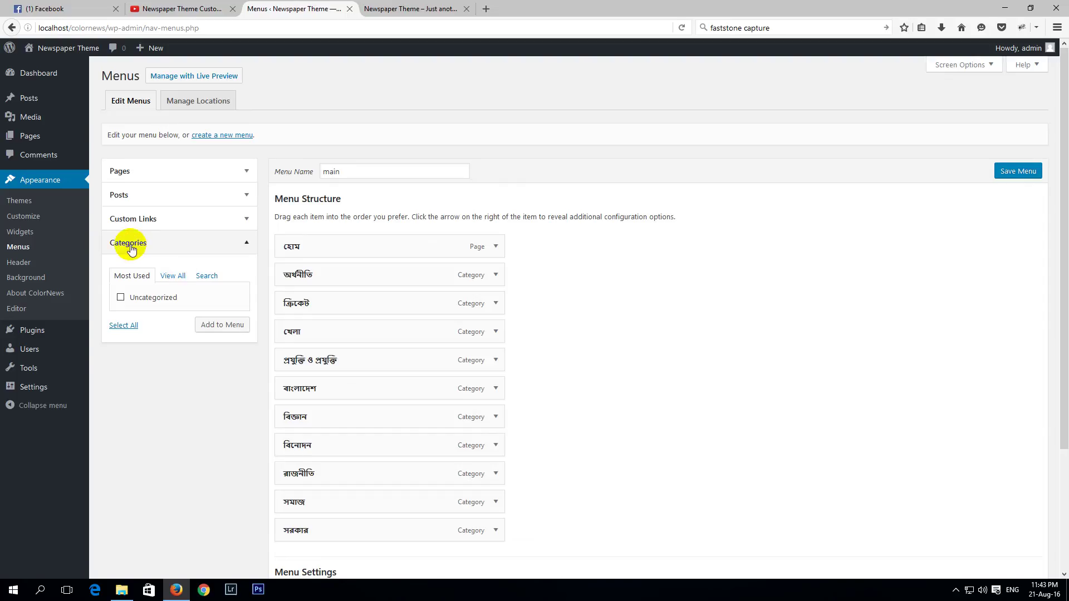
left_click(172, 275)
scroll(168, 334, "down", 3)
scroll(162, 336, "up", 3)
scroll(162, 336, "down", 3)
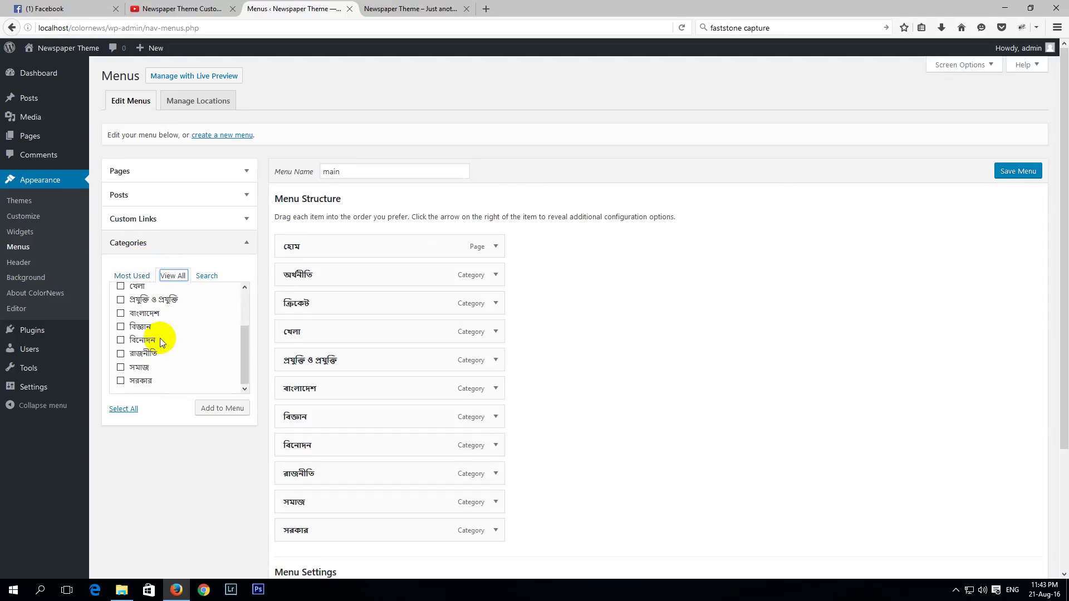
Step: Select all the listed categories, check the main menu's structure and settings, and save the menu
left_click(123, 409)
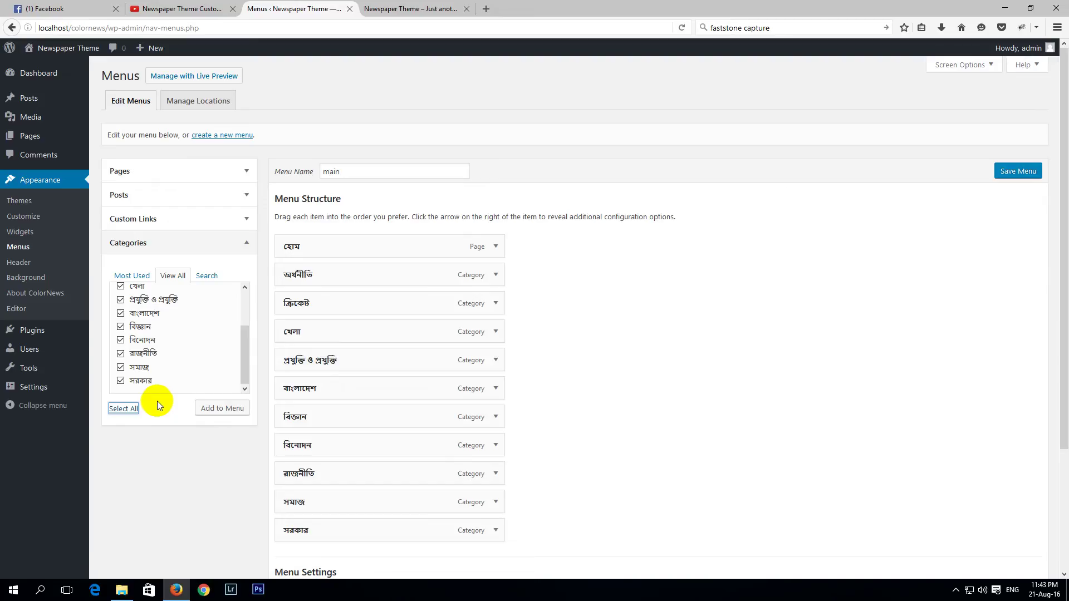
left_click(221, 408)
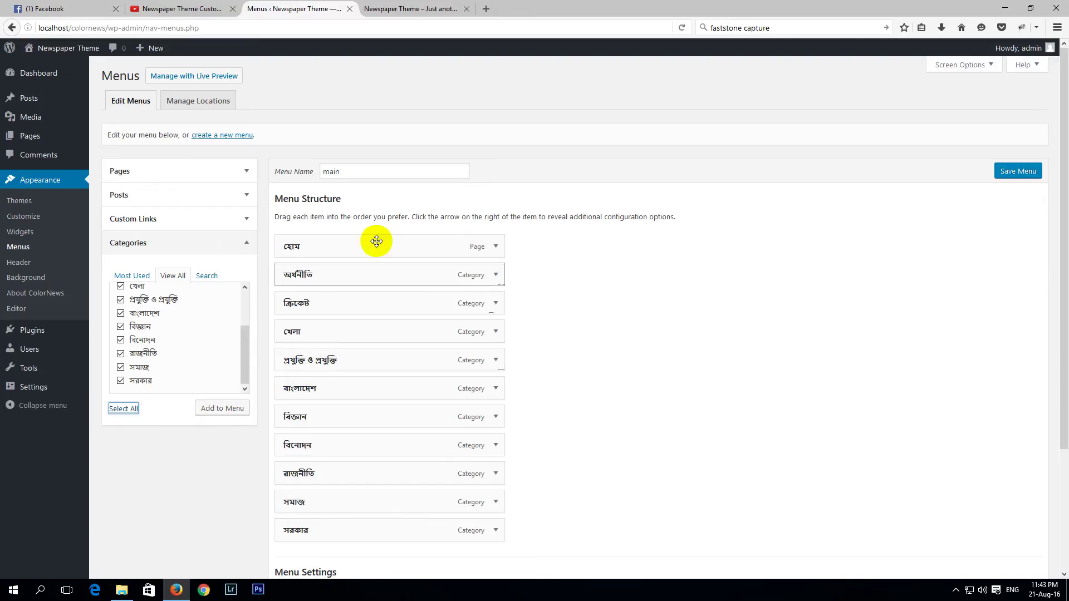
scroll(556, 389, "down", 5)
scroll(490, 284, "up", 5)
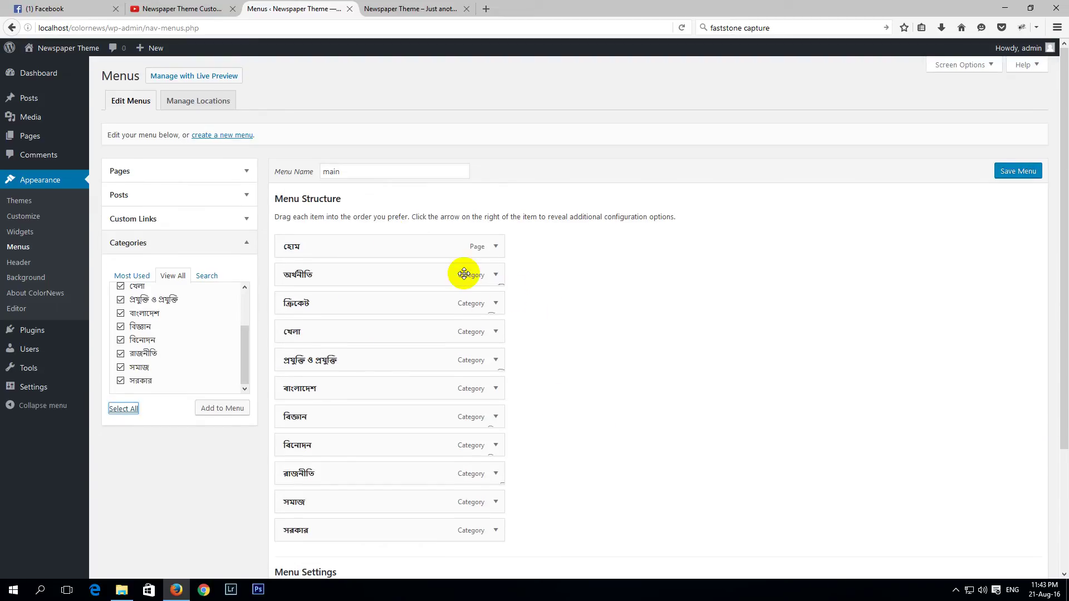
scroll(669, 412, "down", 5)
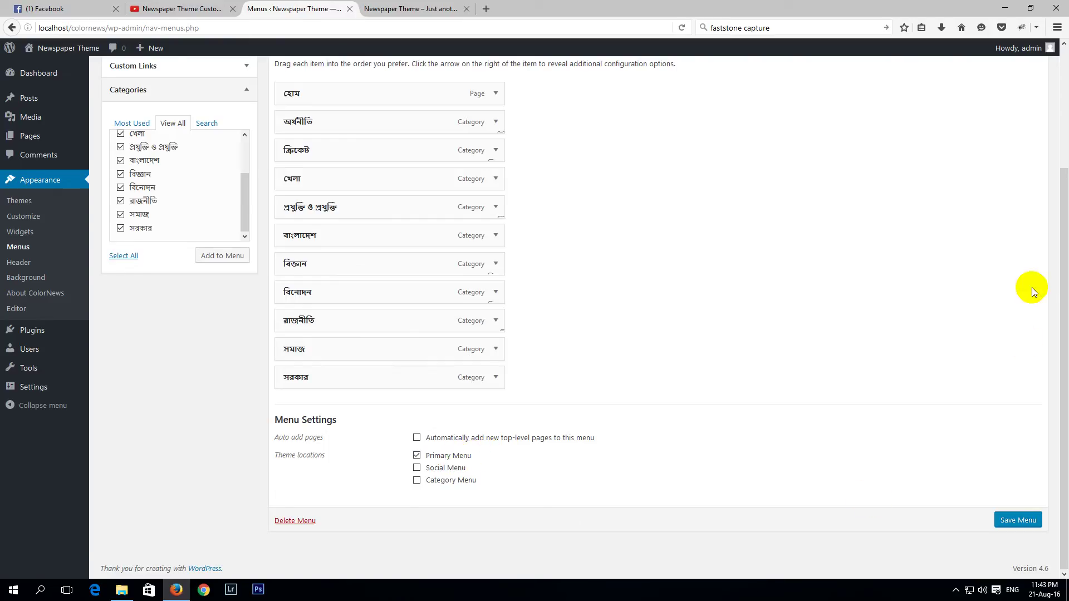
scroll(1028, 316, "up", 5)
left_click(1025, 172)
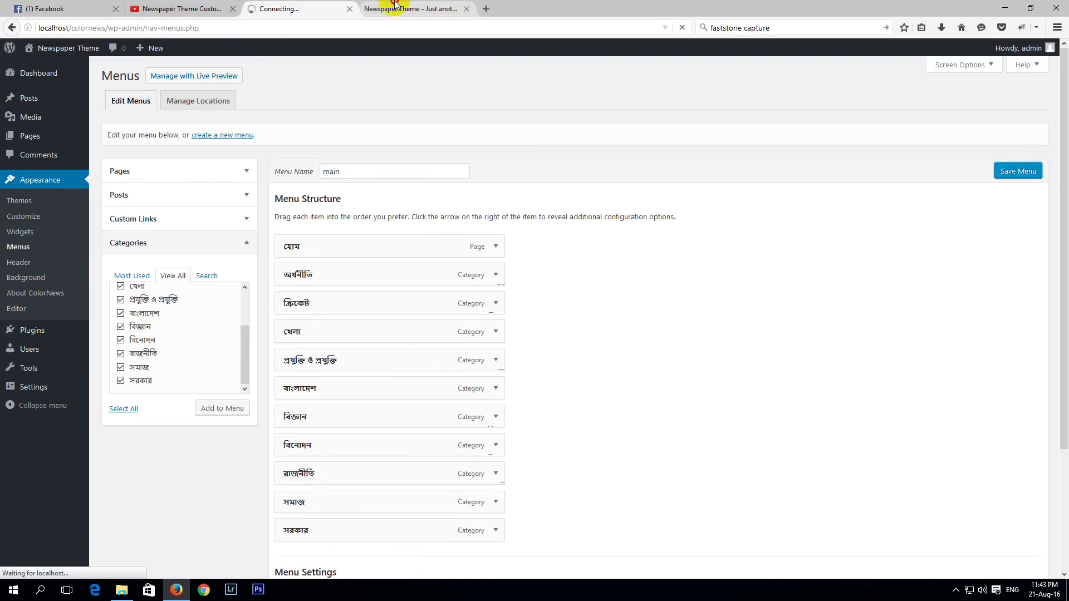
Step: Test the রাজনীতি, বিনোদন and বাংলাদেশ category links in the site's navigation menu
left_click(394, 6)
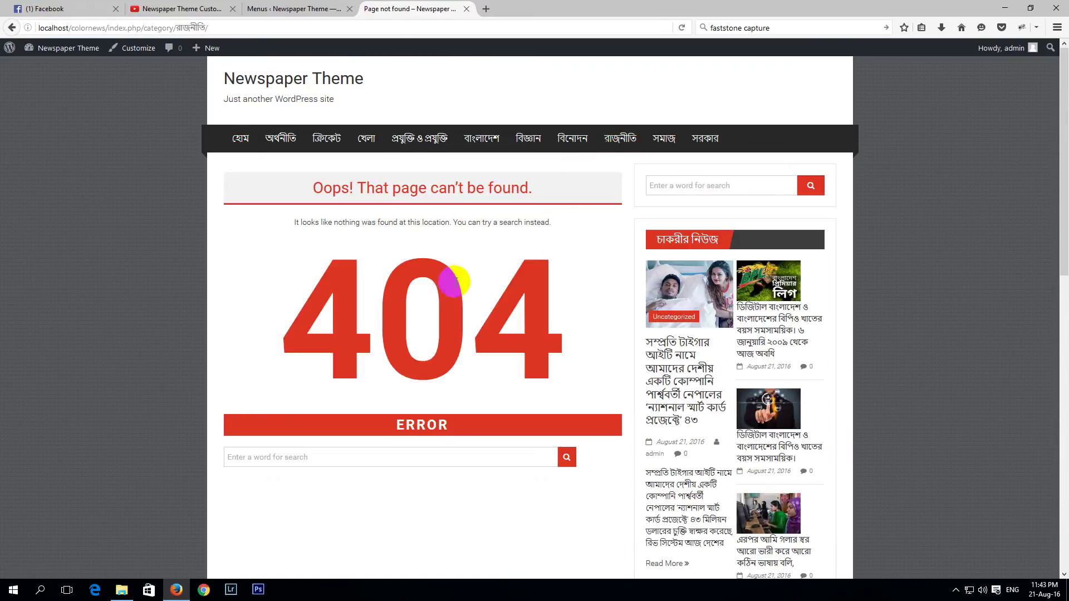
left_click(621, 144)
left_click(572, 143)
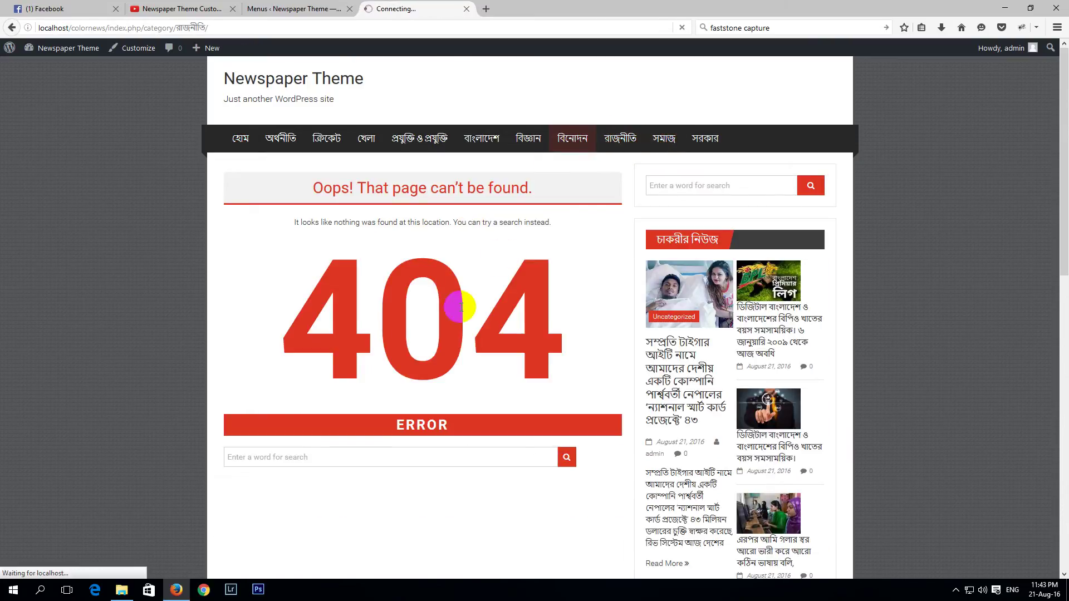
left_click(572, 141)
left_click(479, 137)
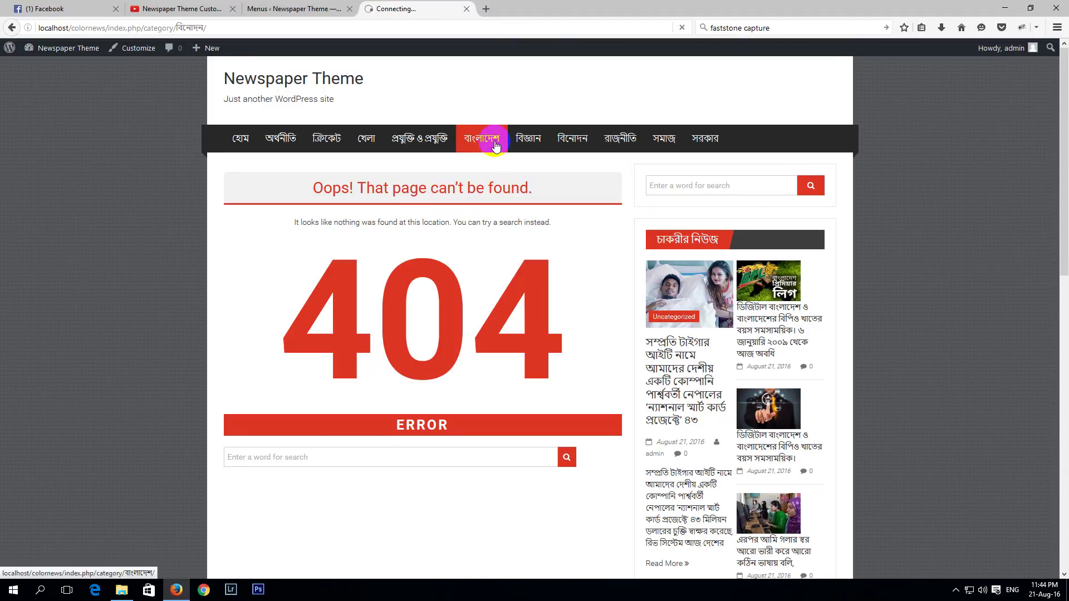
Step: Open the WordPress permalink settings, choose the Post name structure and save the changes
left_click(332, 9)
left_click(384, 9)
left_click(359, 7)
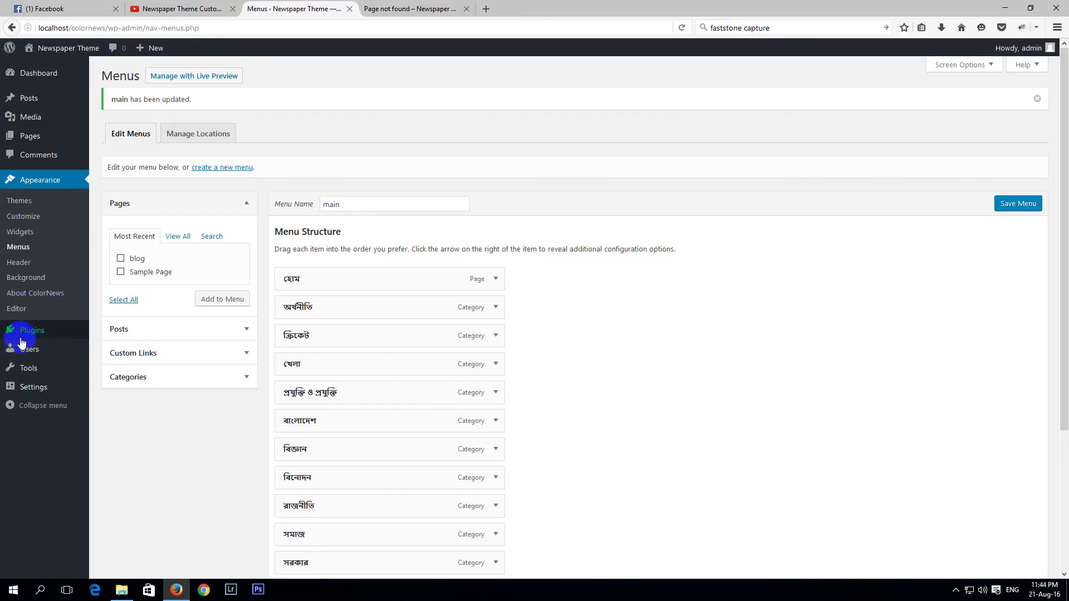
mouse_move(33, 387)
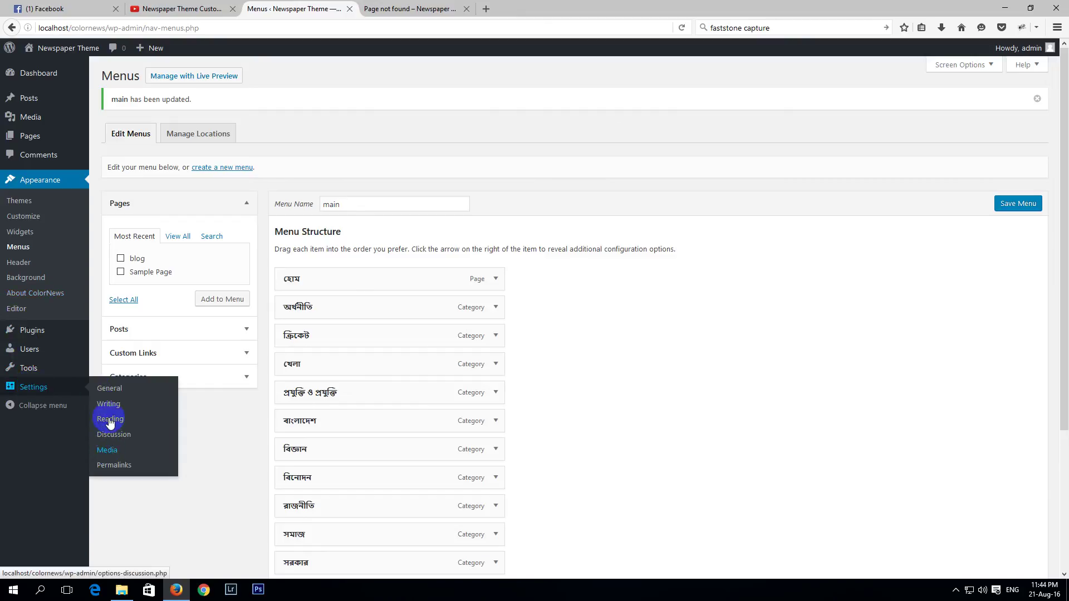
left_click(113, 440)
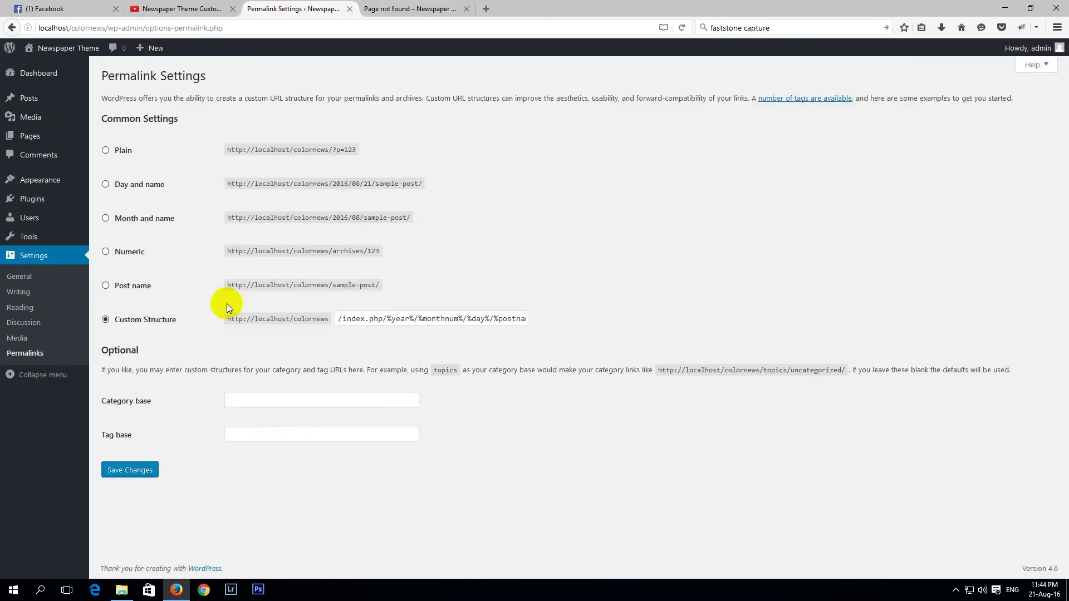
left_click(137, 285)
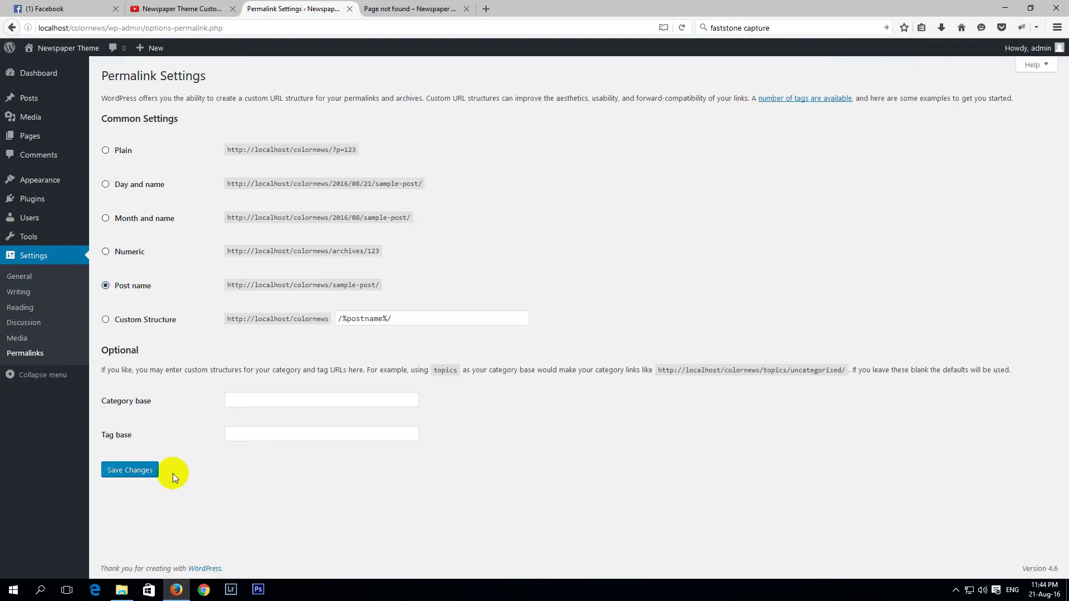
left_click(156, 470)
Step: Reload the বাংলাদেশ category page on the site, go back and reload the বিনোদন category page as well
left_click(423, 7)
right_click(2, 154)
left_click(81, 168)
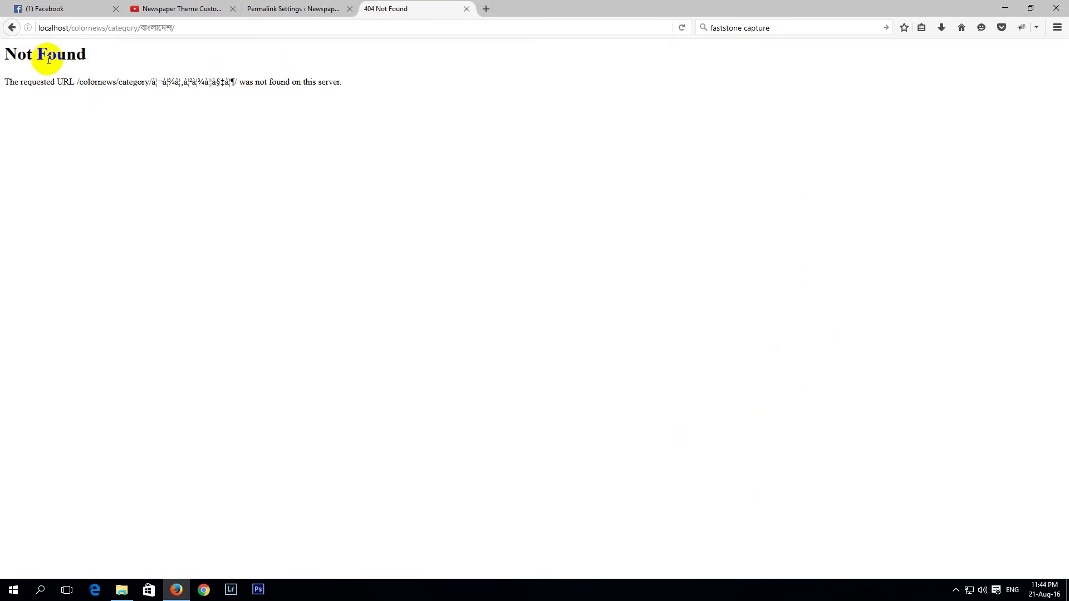
left_click(13, 29)
right_click(451, 92)
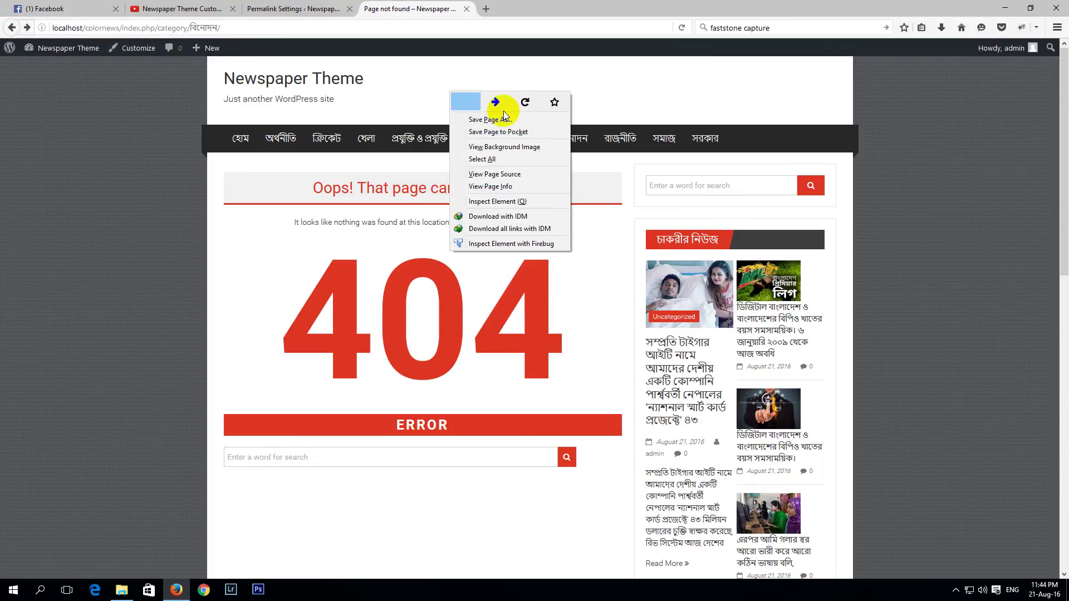
left_click(526, 103)
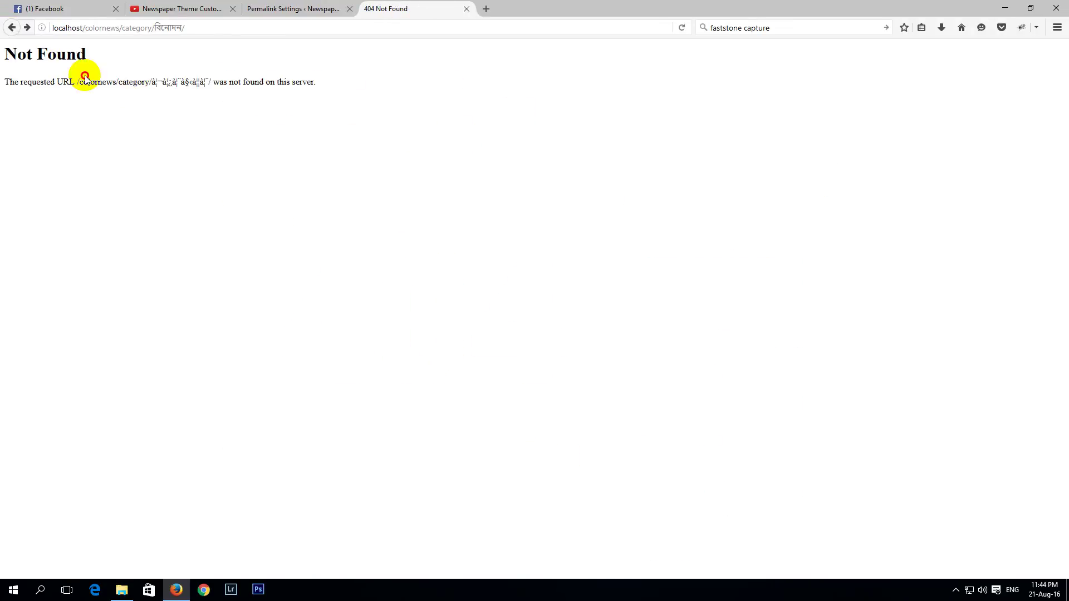
Step: Compare the বিনোদন category page's address with the saved permalink settings and return to the site's front page
left_click(236, 29)
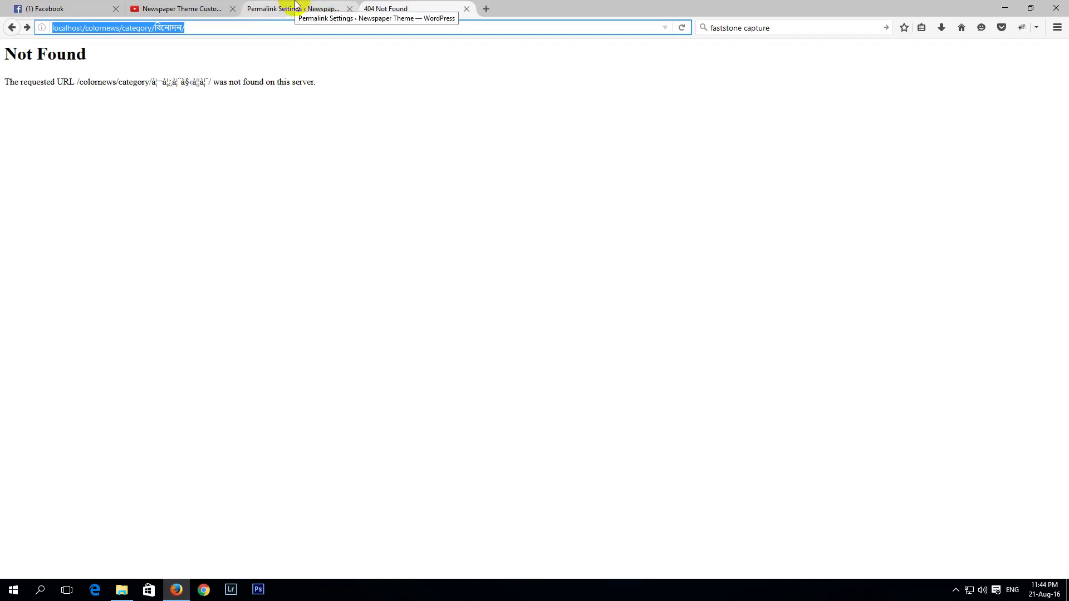
left_click(274, 5)
left_click(382, 8)
left_click(315, 8)
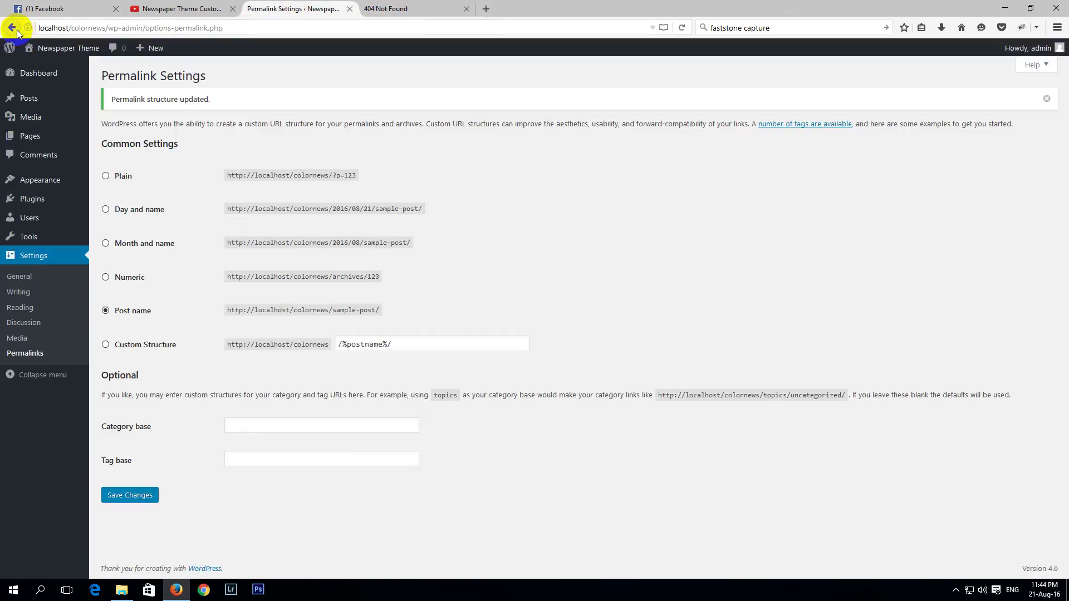
left_click(400, 6)
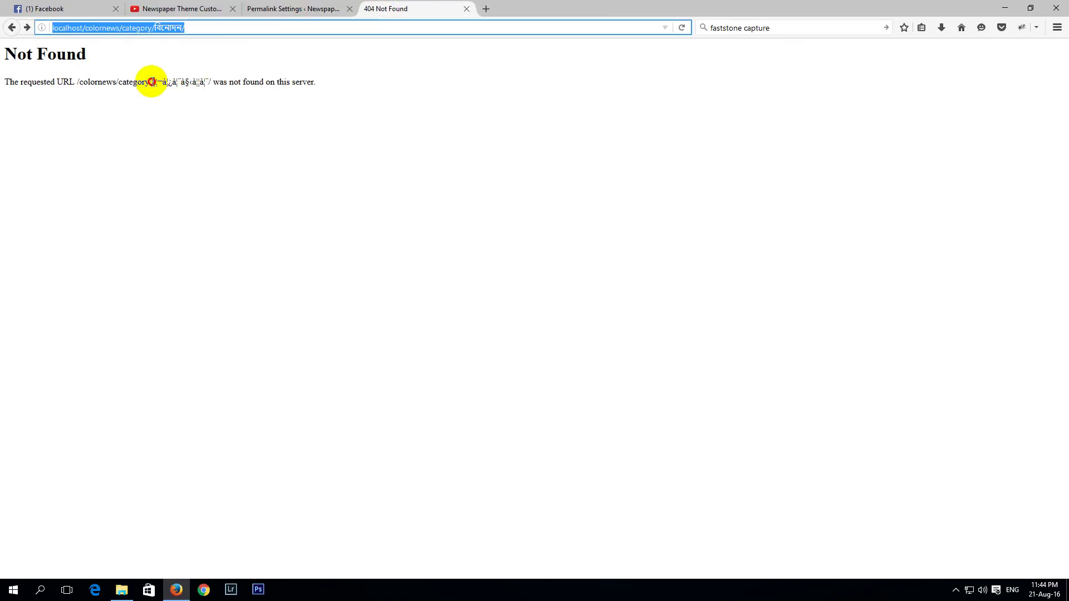
left_click_drag(152, 82, 238, 83)
left_click(28, 49)
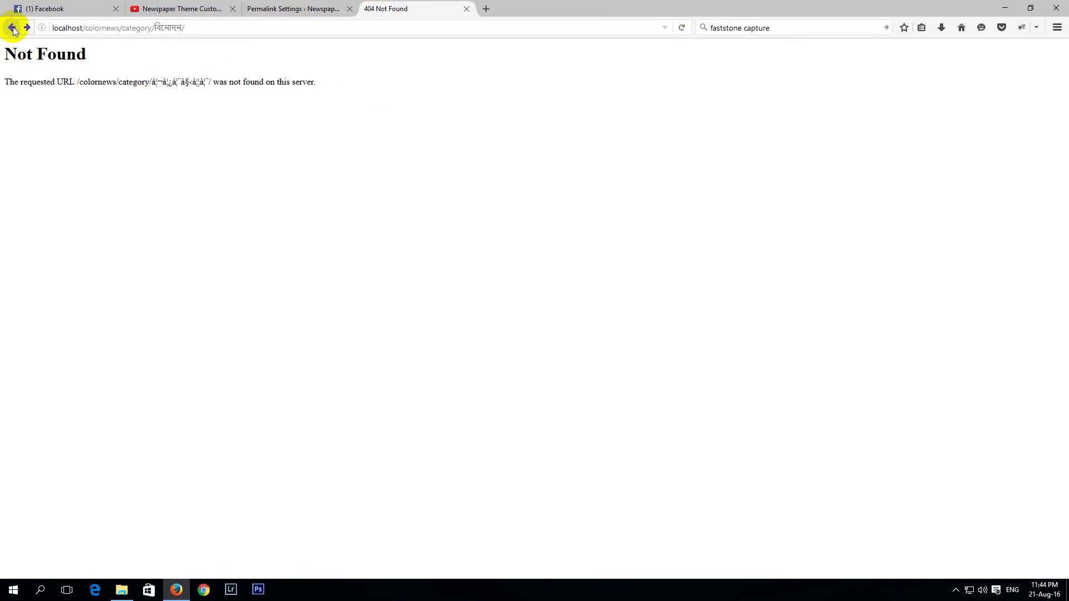
left_click(12, 27)
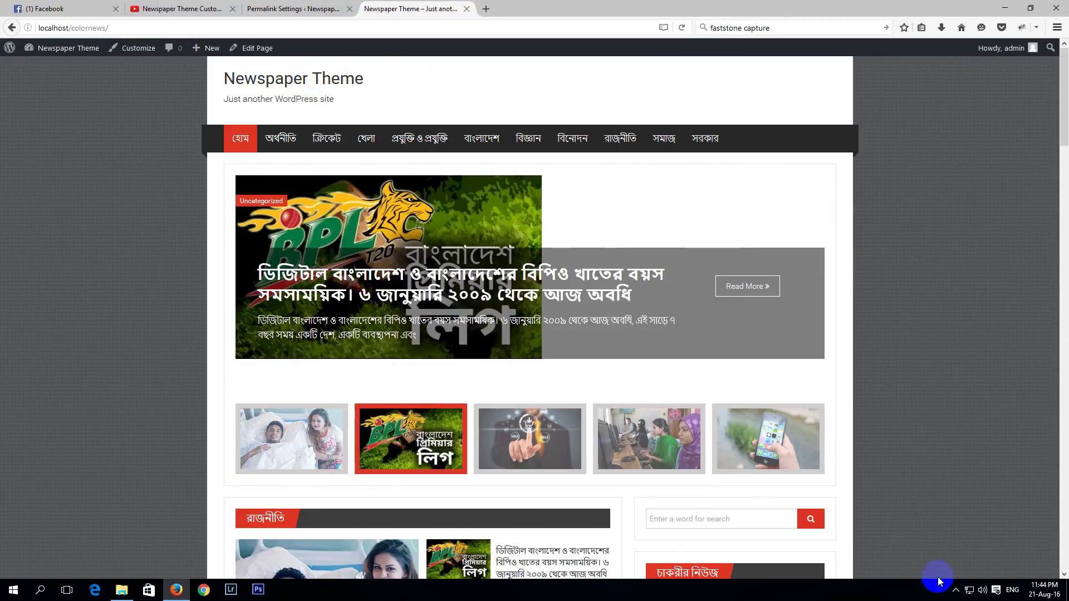
Step: Enable rewrite_module among the Apache modules of the running WampServer
left_click(955, 592)
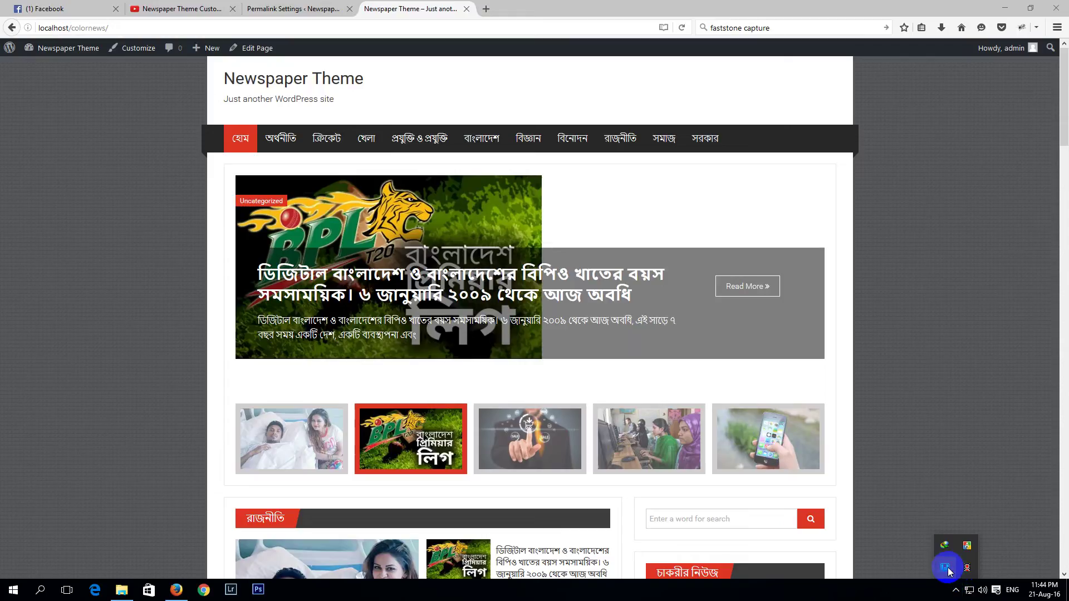
right_click(947, 568)
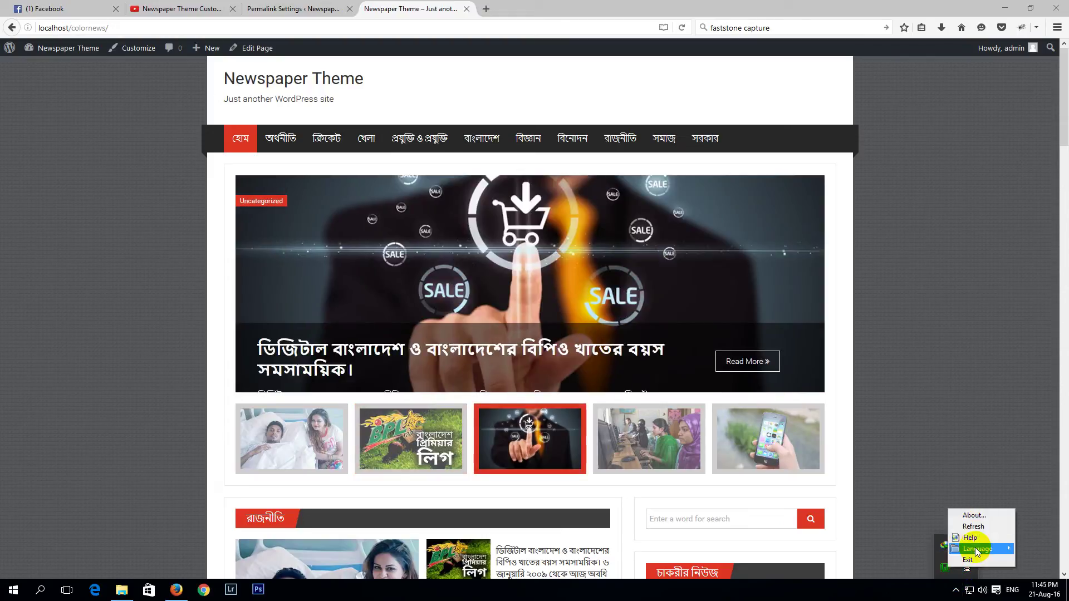
left_click(945, 569)
mouse_move(976, 485)
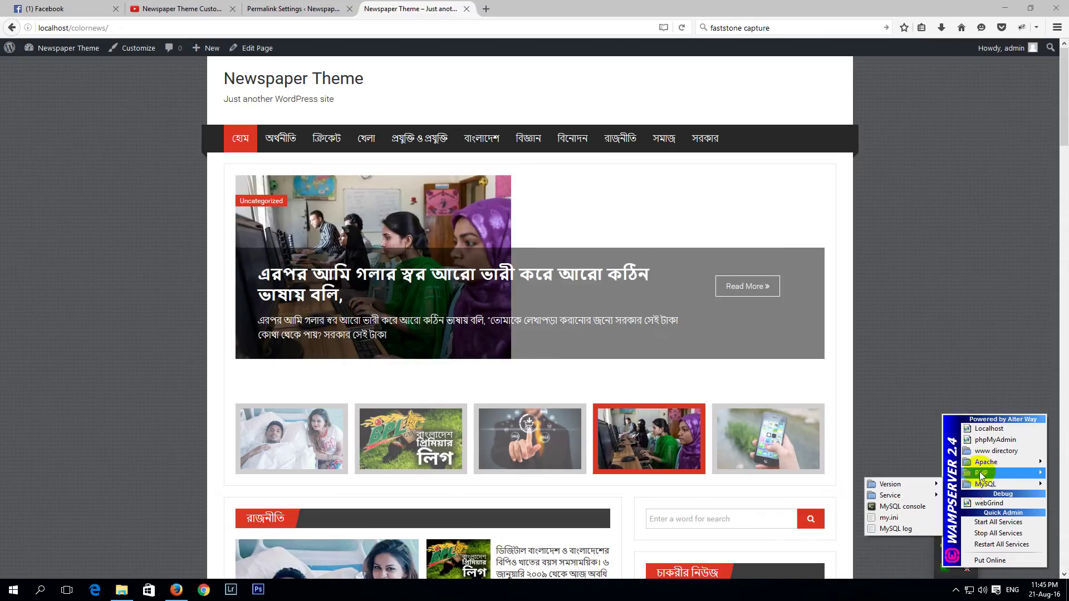
mouse_move(985, 464)
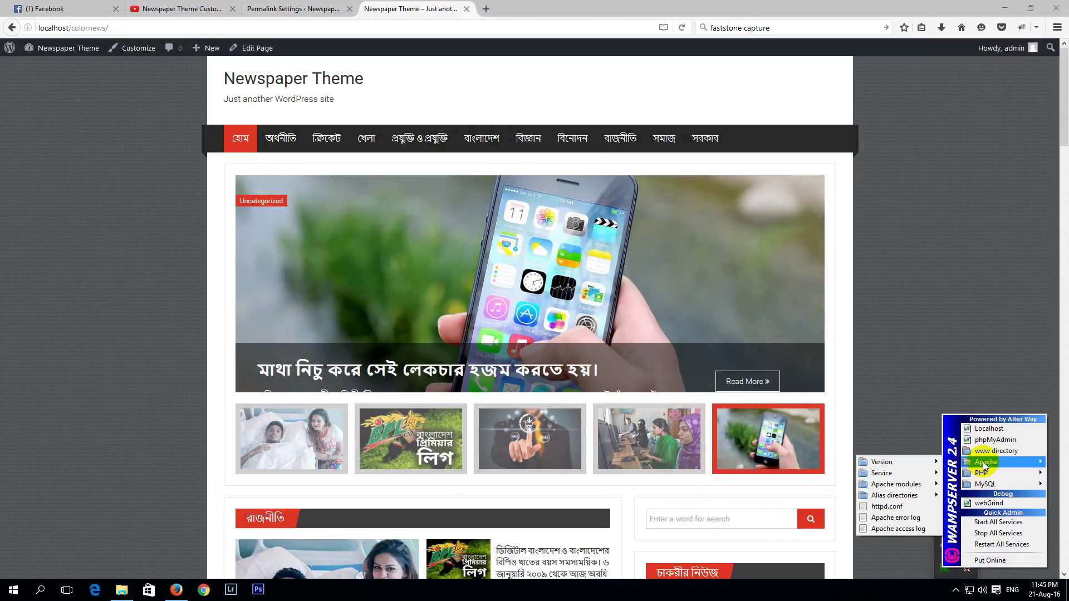
mouse_move(914, 488)
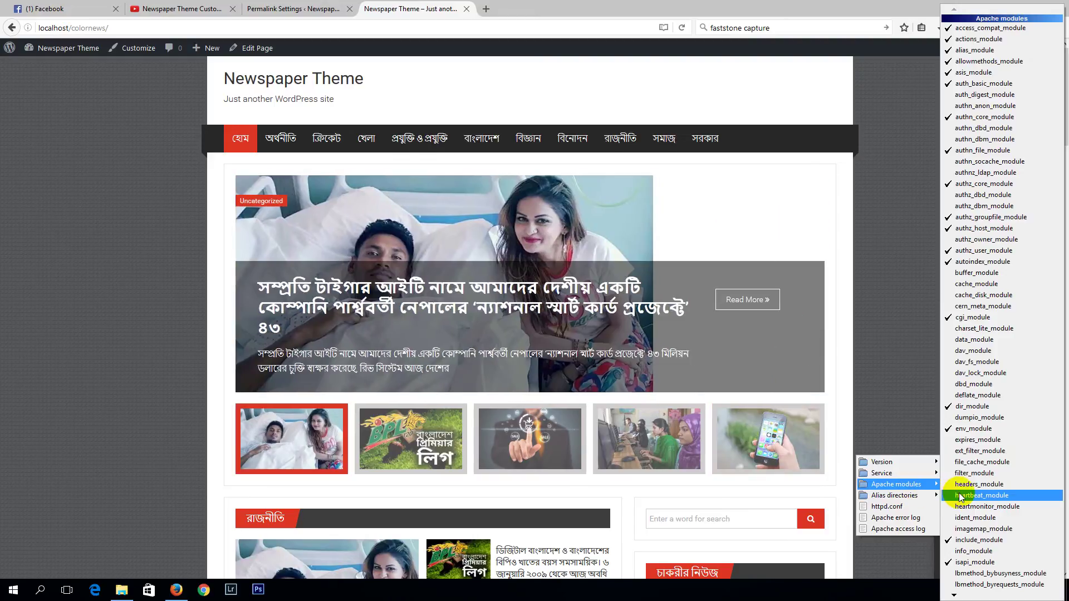
mouse_move(954, 596)
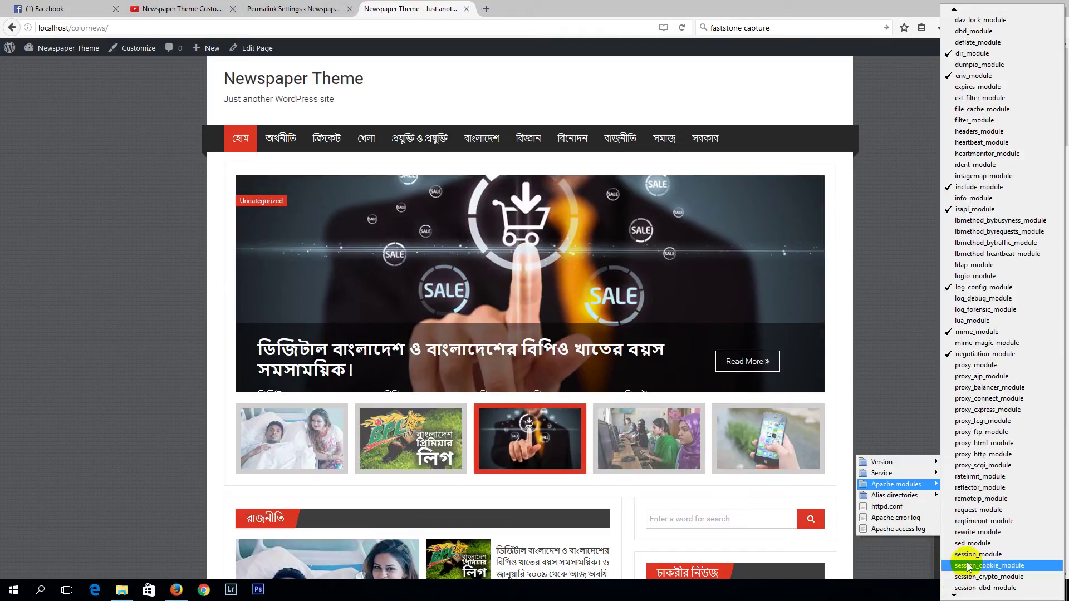
left_click(972, 534)
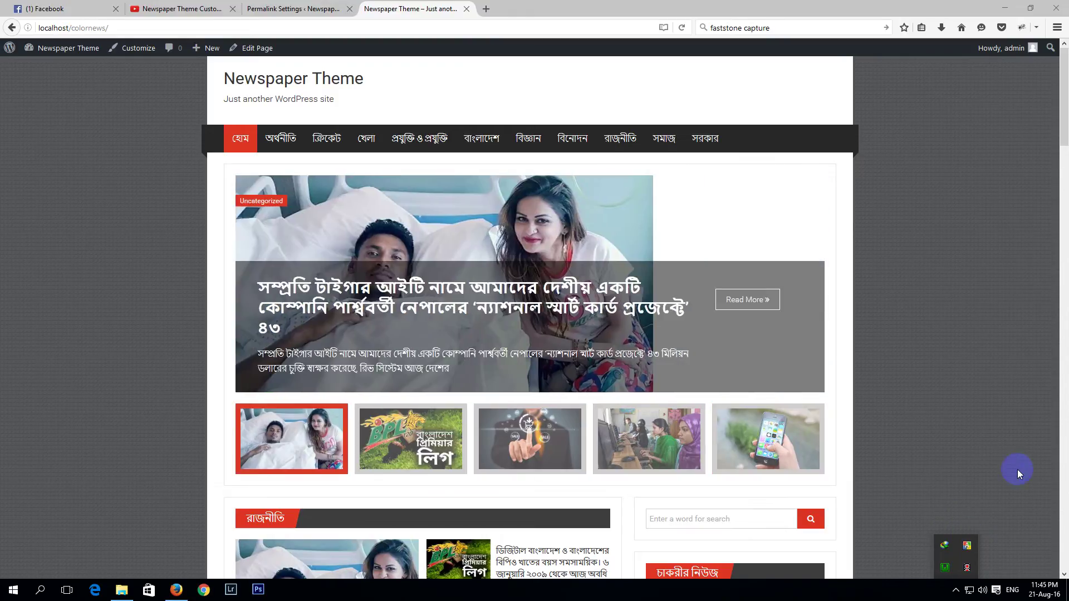
Step: Reload the front page, test the বিনোদন, বাংলাদেশ and প্রযুক্তি ও প্রযুক্তি category links in the navigation menu, and return to the হোম page
right_click(85, 114)
left_click(148, 120)
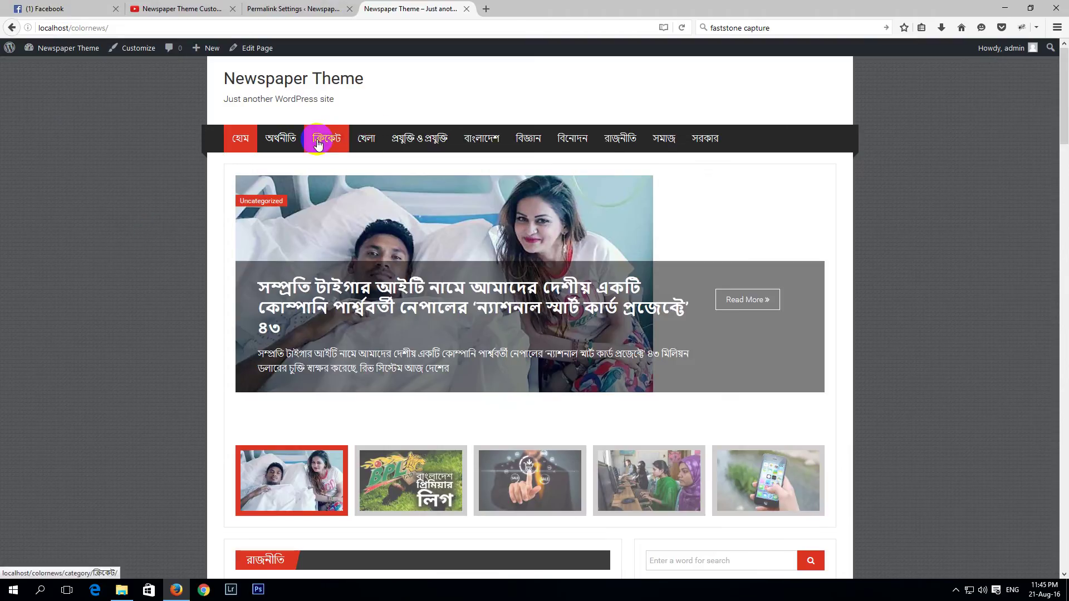
left_click(562, 149)
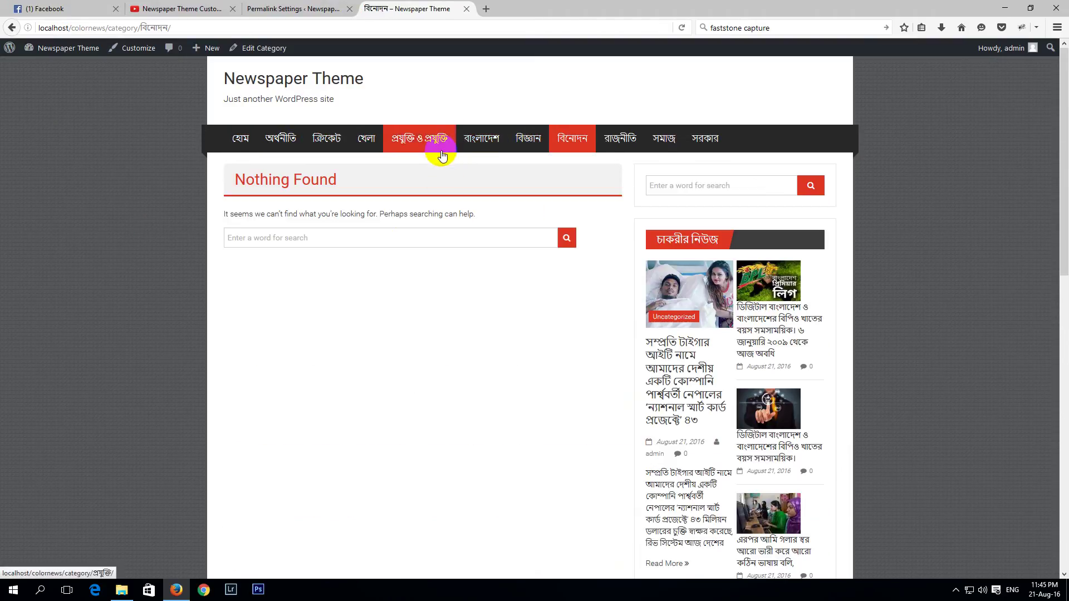
left_click(483, 141)
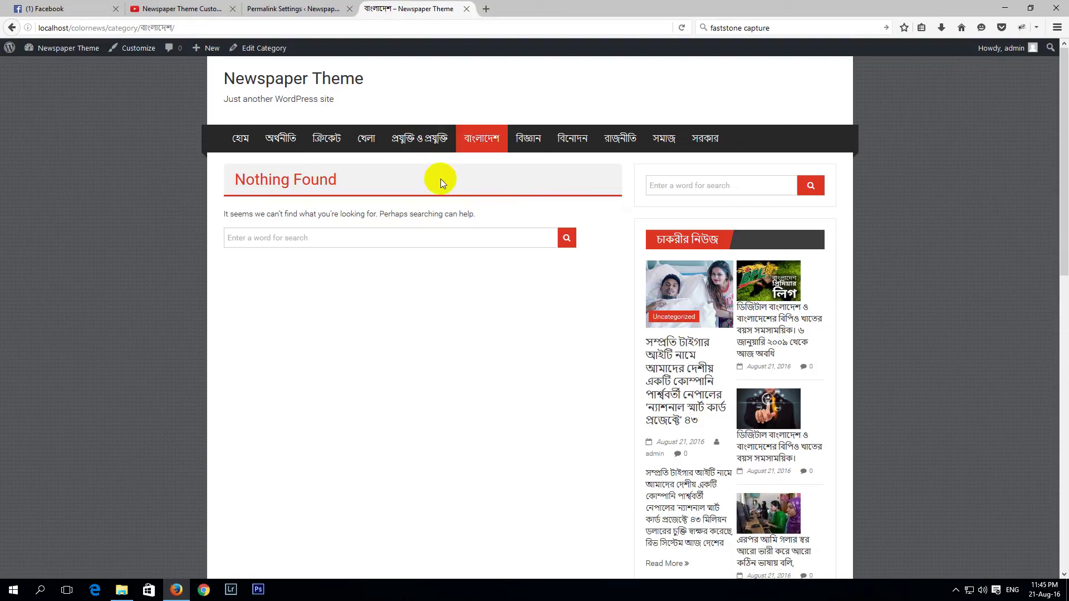
left_click(410, 139)
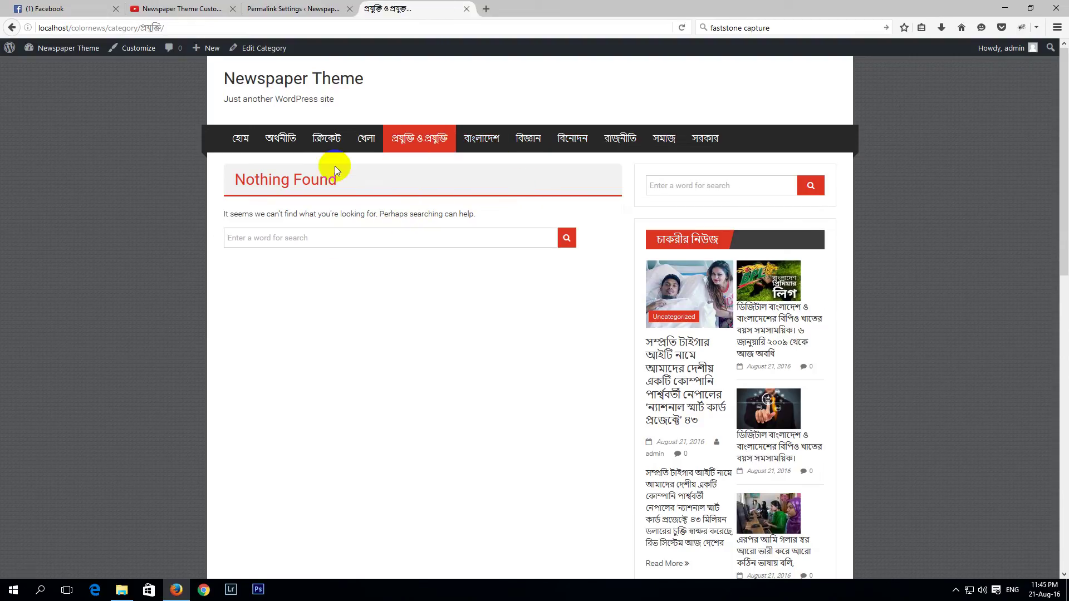
left_click(248, 140)
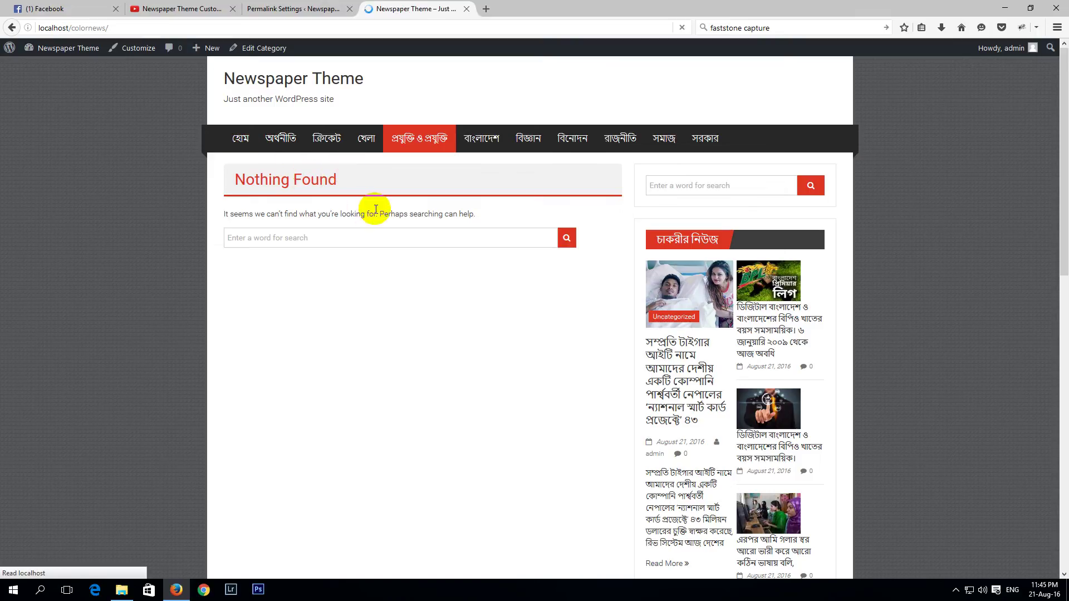
Step: Examine the front page's news sections and sidebar blocks, including রাজনীতি, খেলা, বিনোদন, বিজ্ঞান ও প্রযুক্তি and সম্পাদিকয়, and the posts they list
scroll(509, 369, "down", 15)
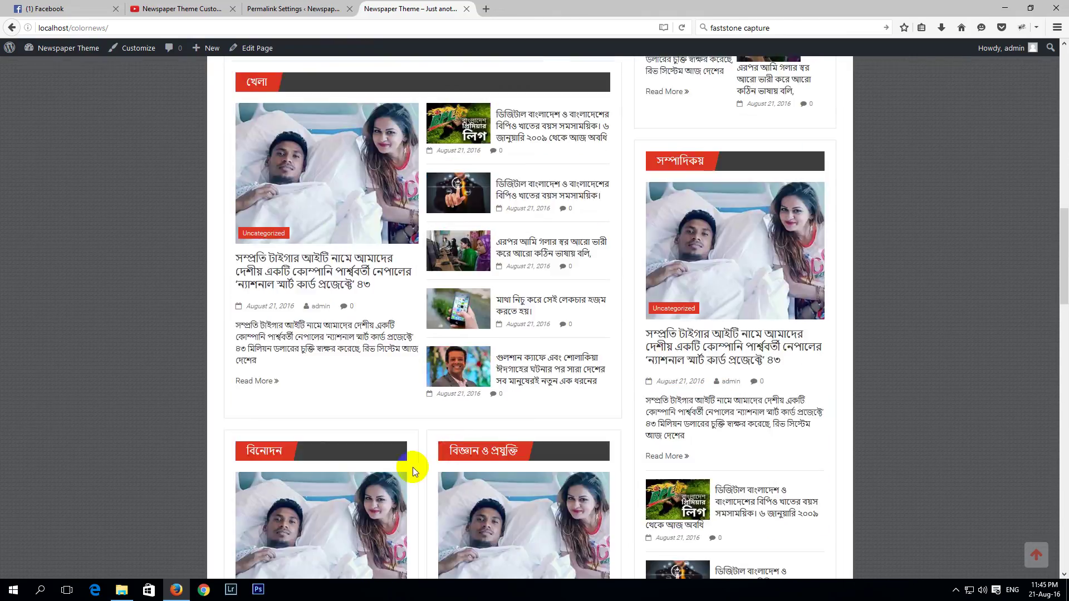
scroll(413, 468, "down", 2)
scroll(412, 419, "up", 4)
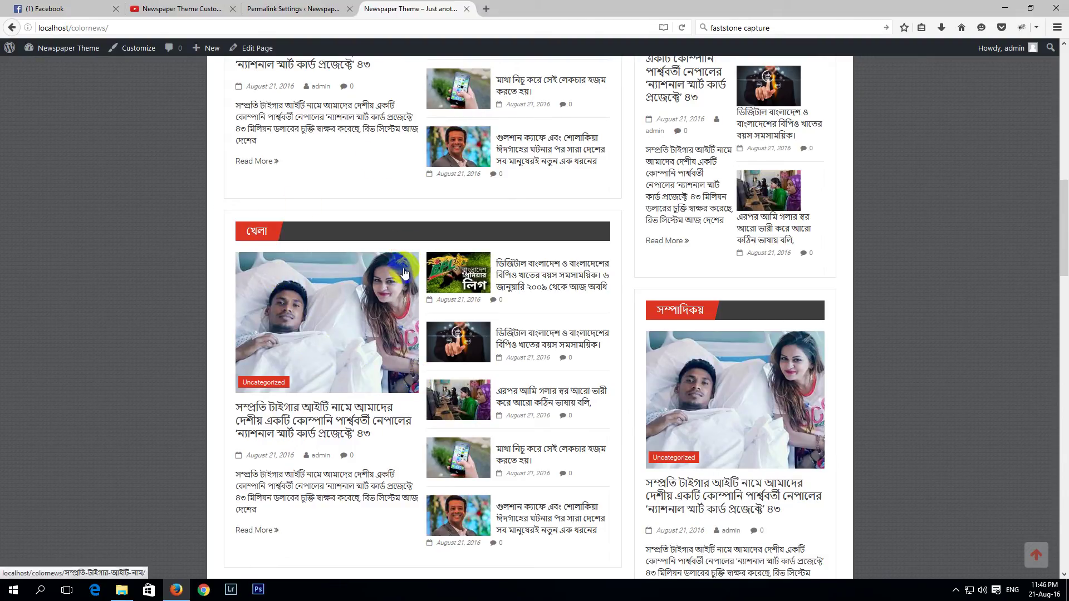
scroll(426, 301, "down", 3)
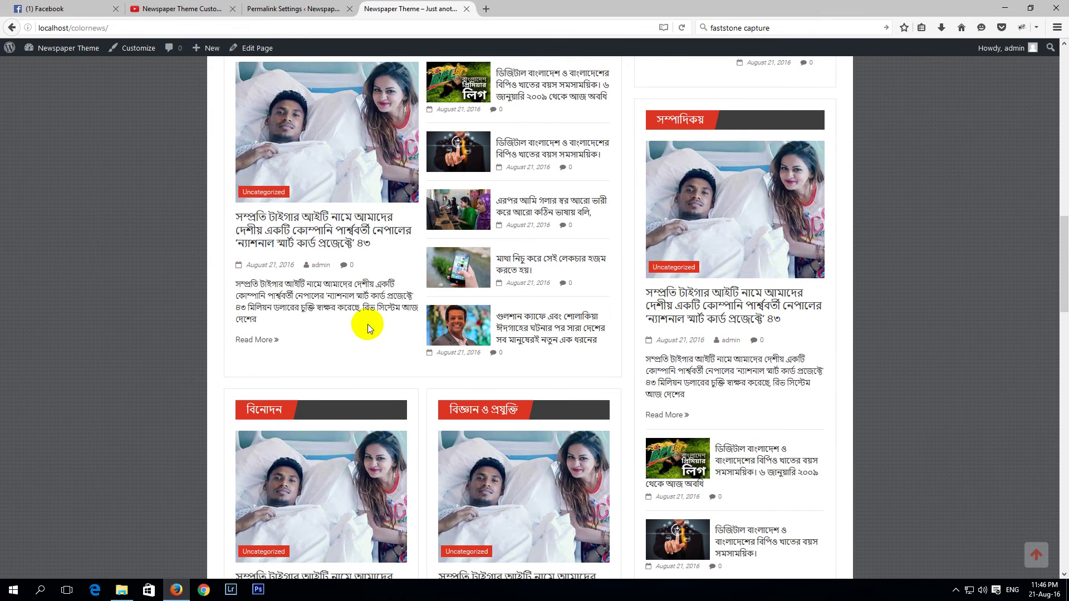
scroll(547, 296, "up", 12)
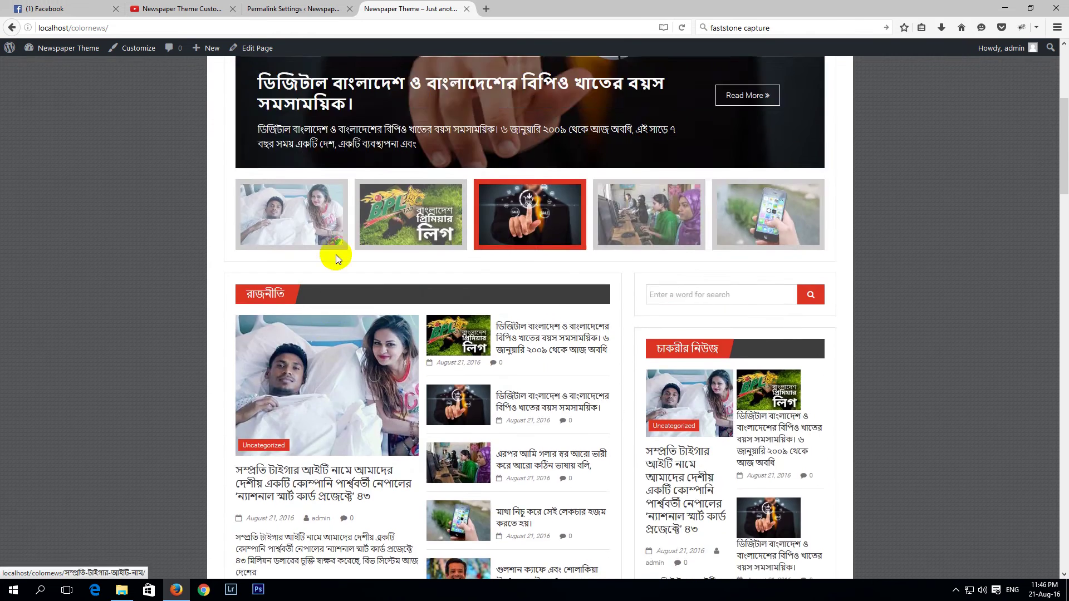
scroll(390, 370, "down", 5)
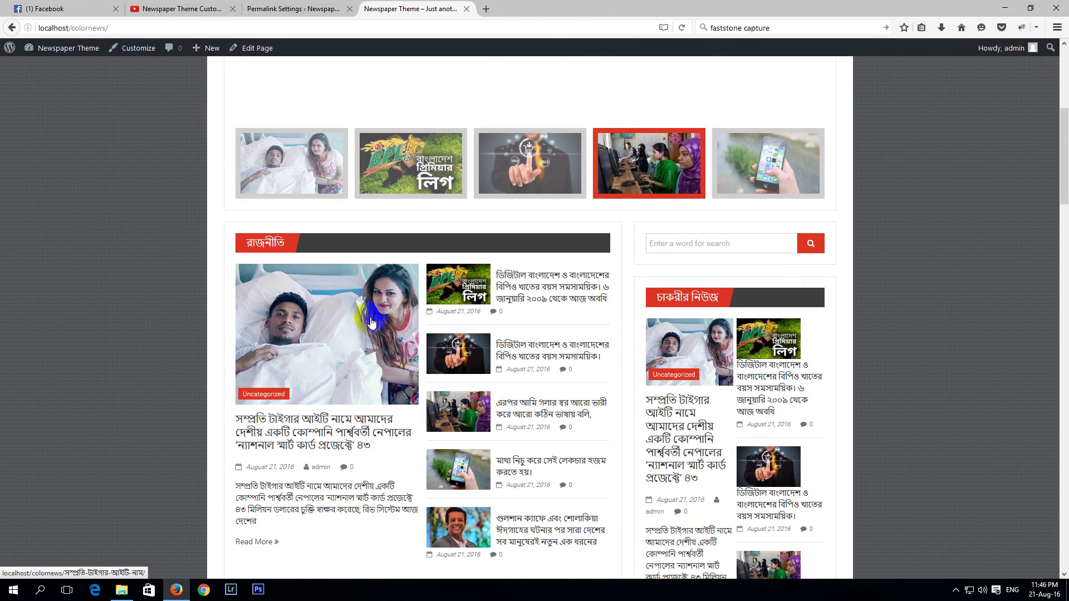
scroll(372, 330, "down", 5)
scroll(334, 301, "up", 2)
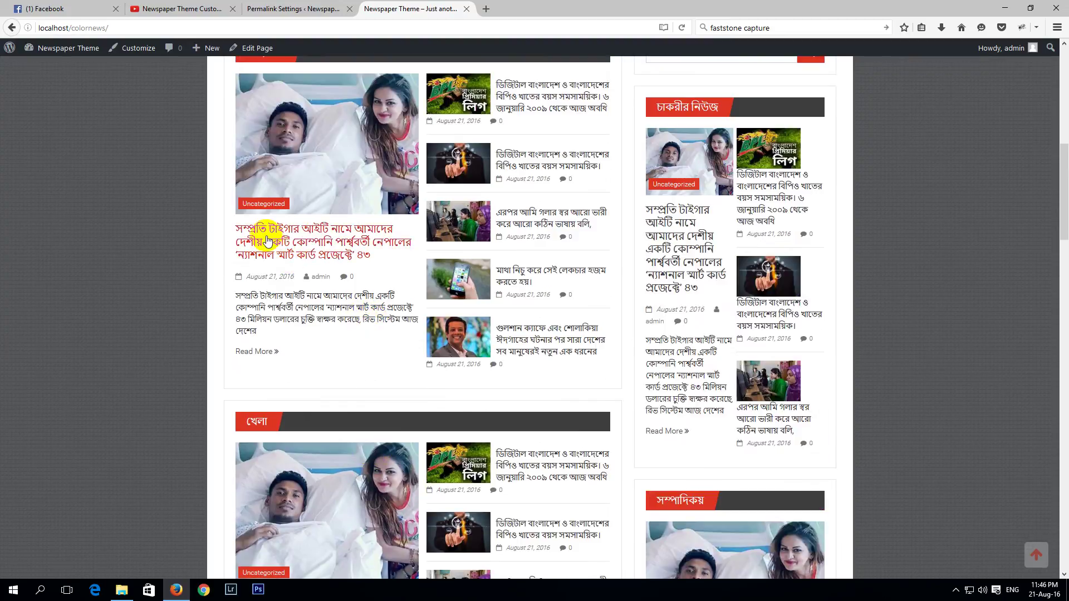
scroll(493, 402, "down", 1)
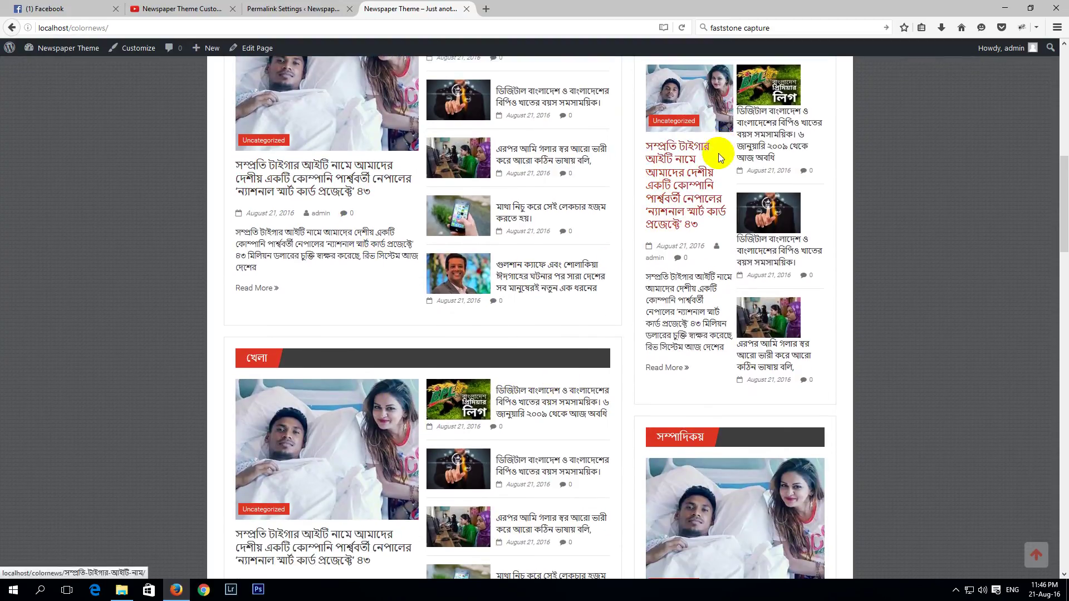
scroll(559, 253, "down", 8)
scroll(426, 329, "down", 5)
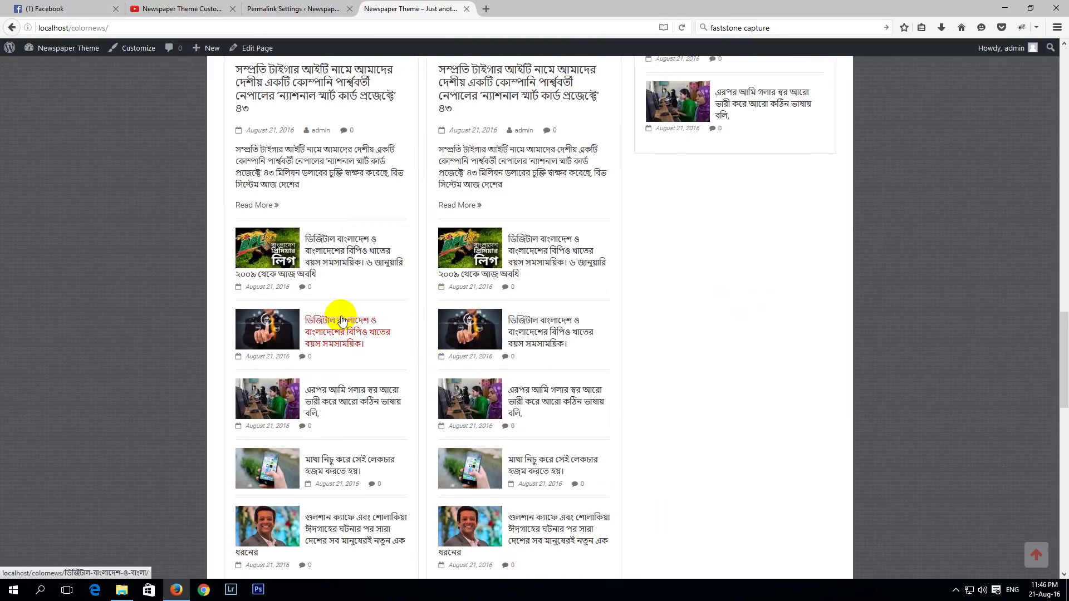
scroll(399, 298, "up", 6)
Step: Go back to the WordPress dashboard and start a new post
left_click(335, 7)
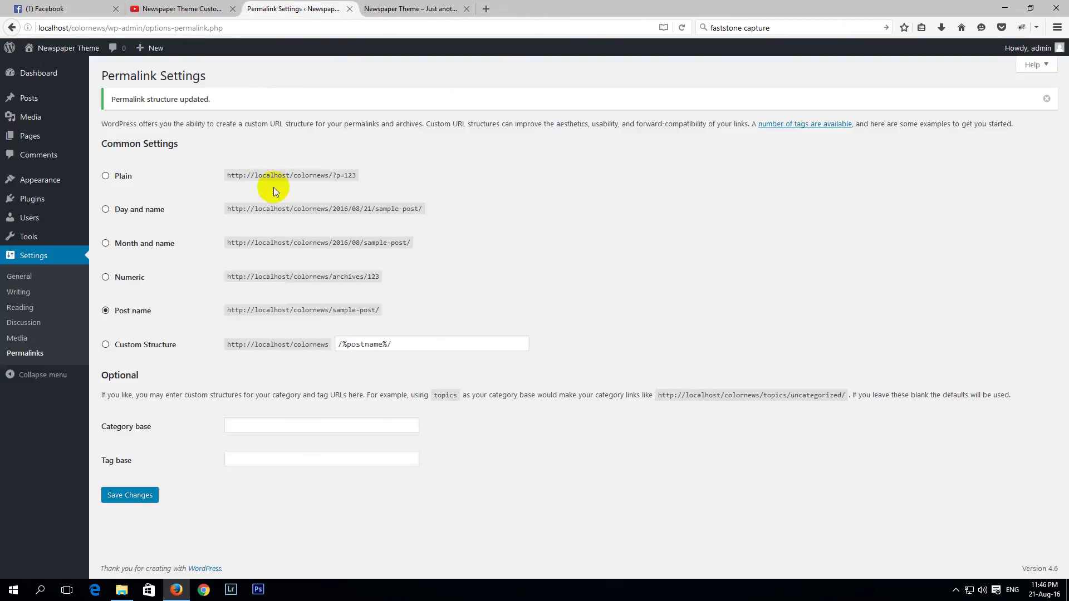
left_click(33, 73)
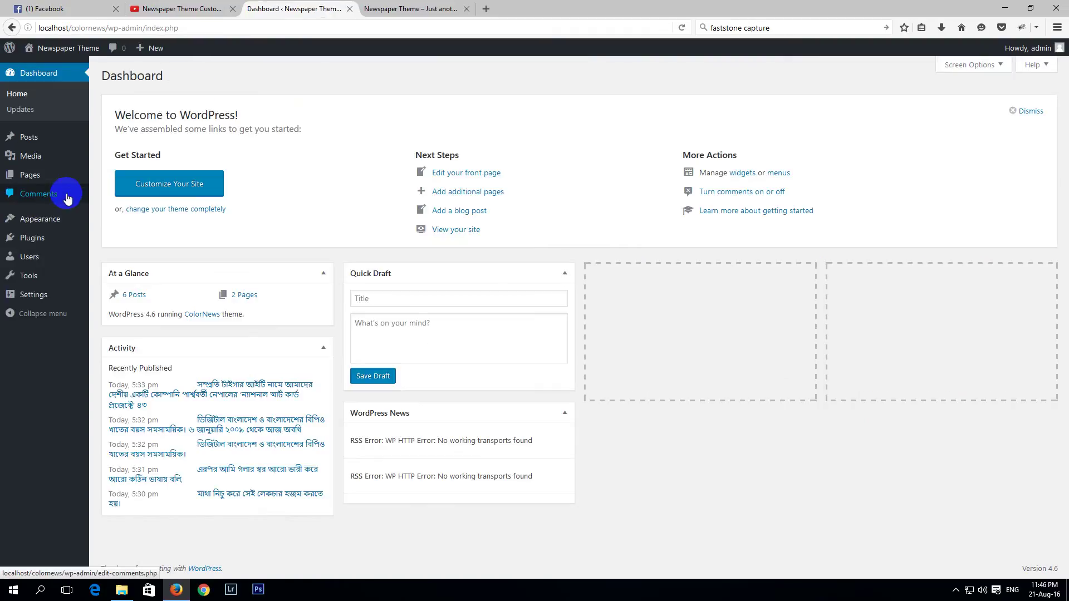
mouse_move(42, 157)
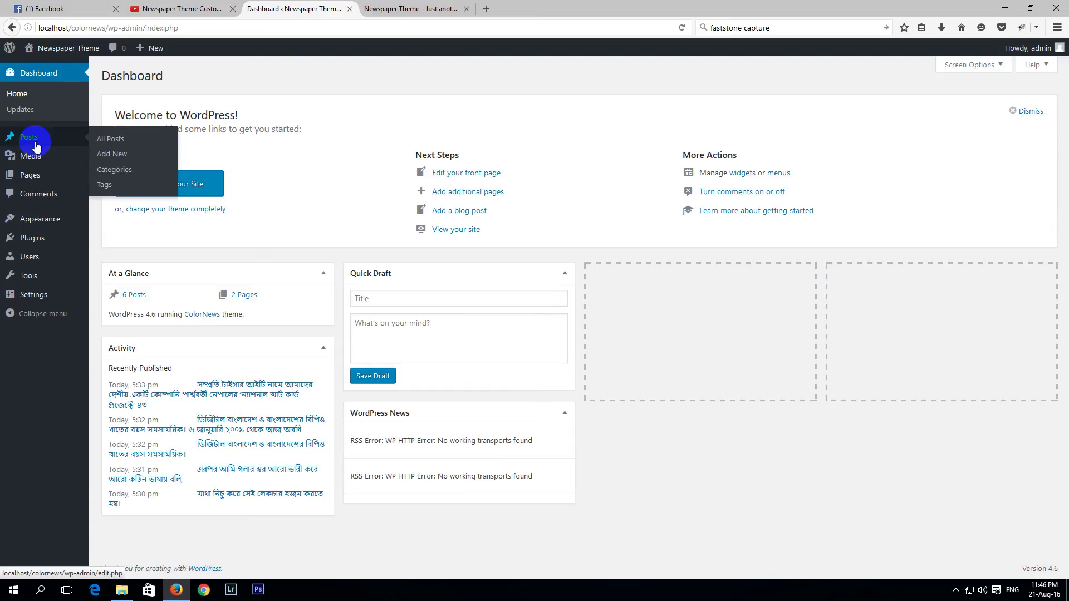
left_click(118, 156)
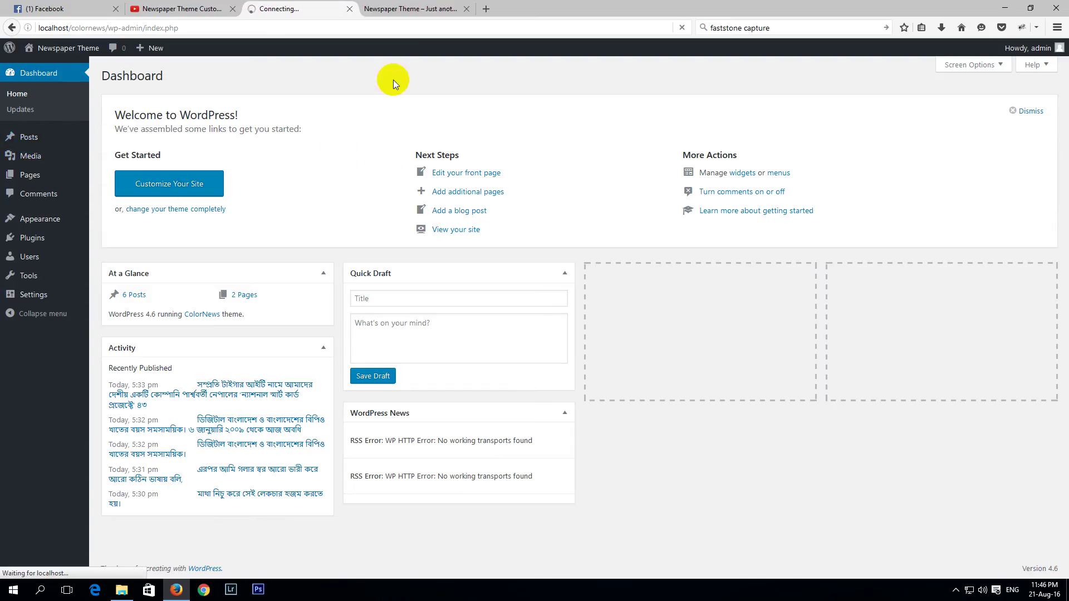
Step: Open busybeebd.com in a new tab and look through its home page for an article to use as sample content
left_click(495, 10)
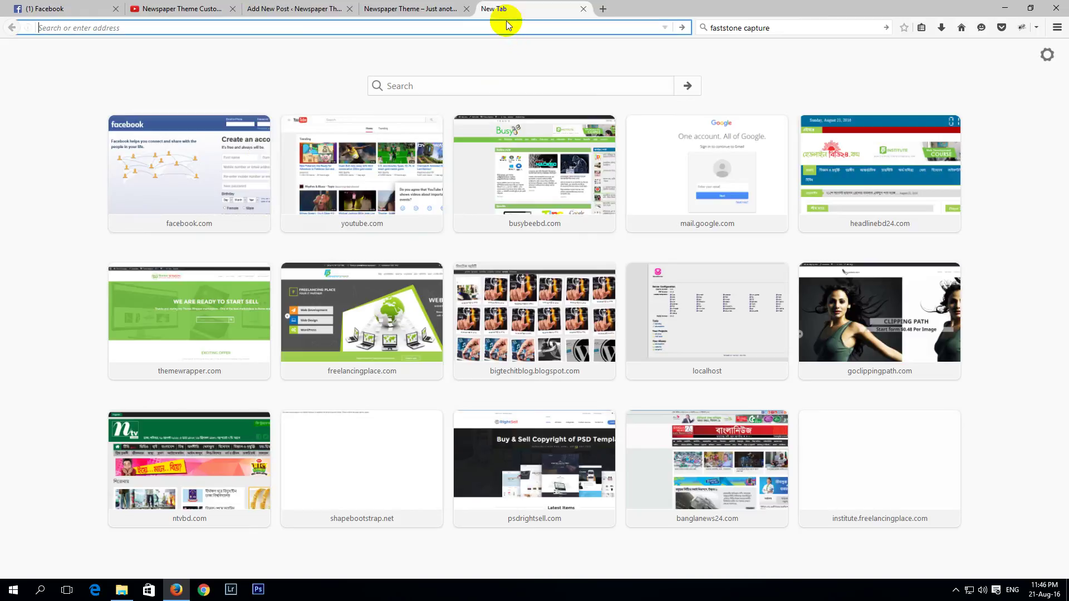
left_click(581, 177)
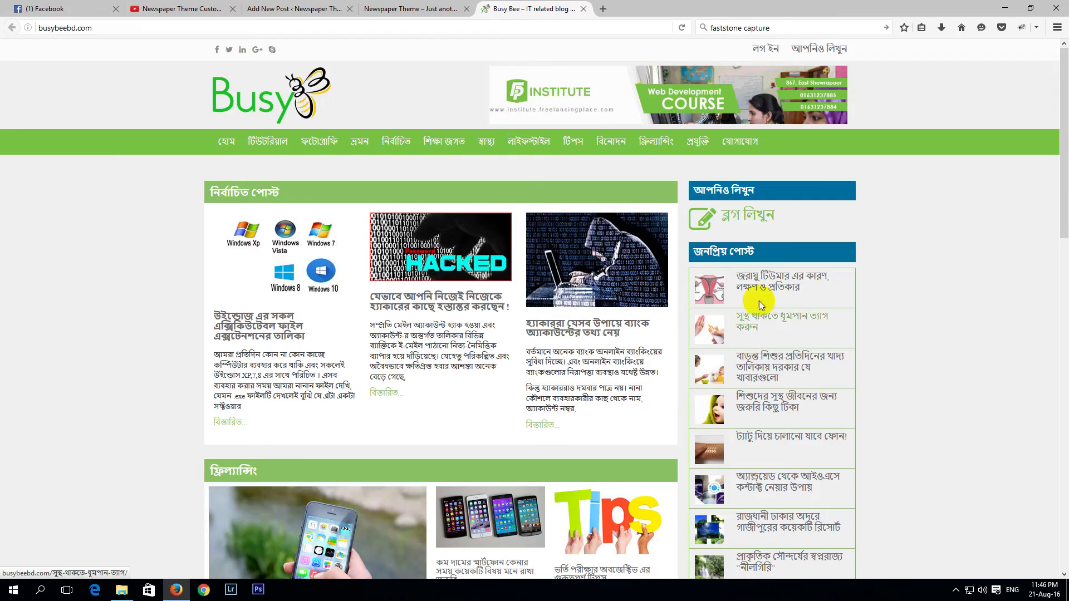
scroll(387, 211, "down", 4)
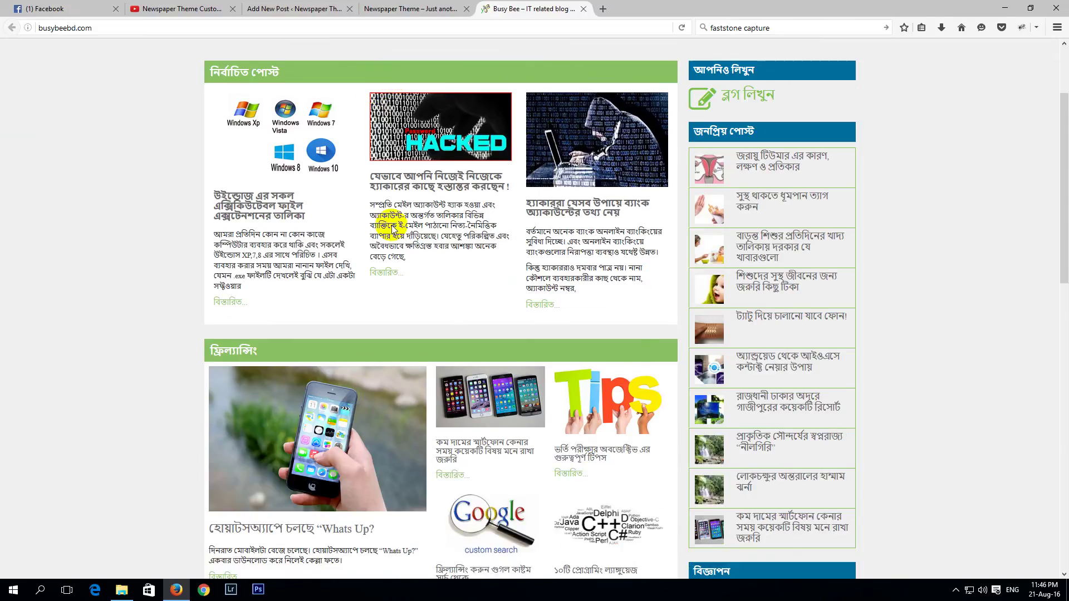
scroll(393, 222, "down", 5)
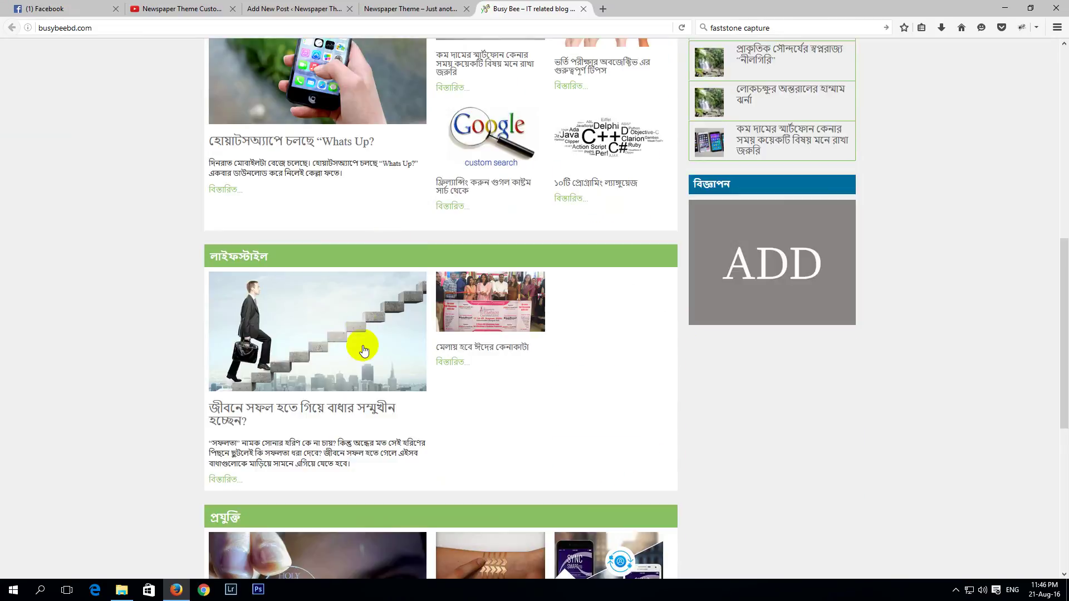
scroll(363, 349, "up", 1)
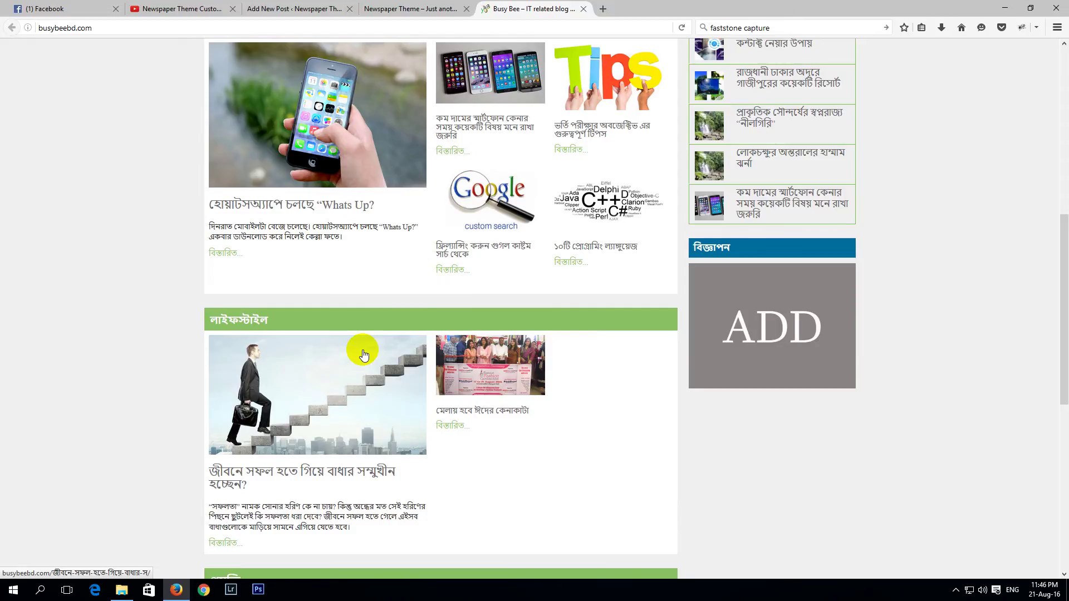
scroll(362, 354, "up", 5)
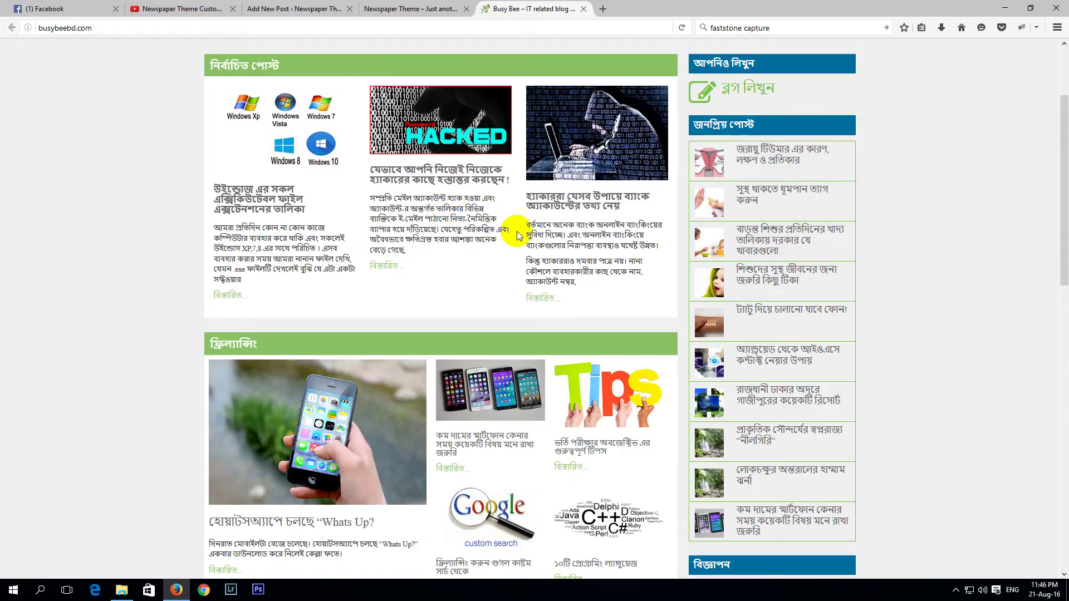
scroll(513, 231, "up", 2)
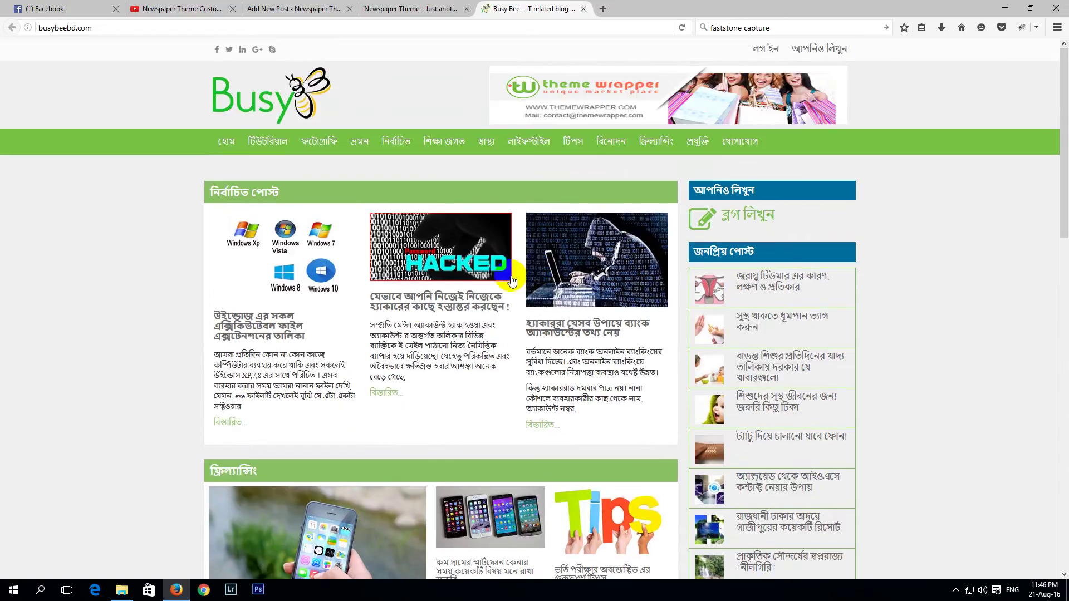
Step: Open the Busy Bee article with the HACKED image, select its entire body text and return to the new post editor
left_click(432, 306)
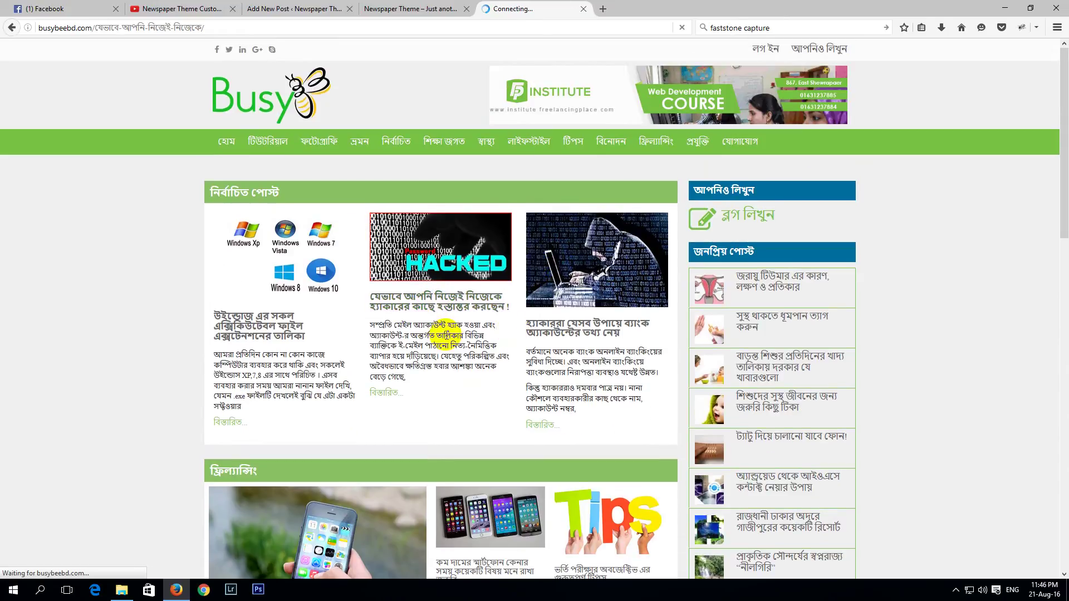
scroll(341, 340, "down", 5)
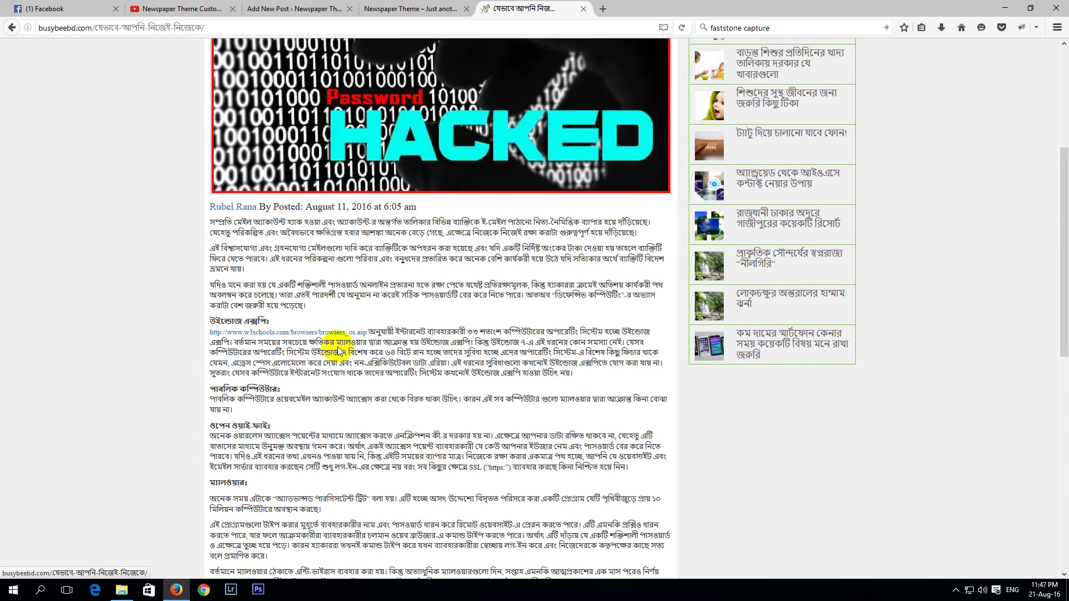
left_click_drag(224, 228, 618, 371)
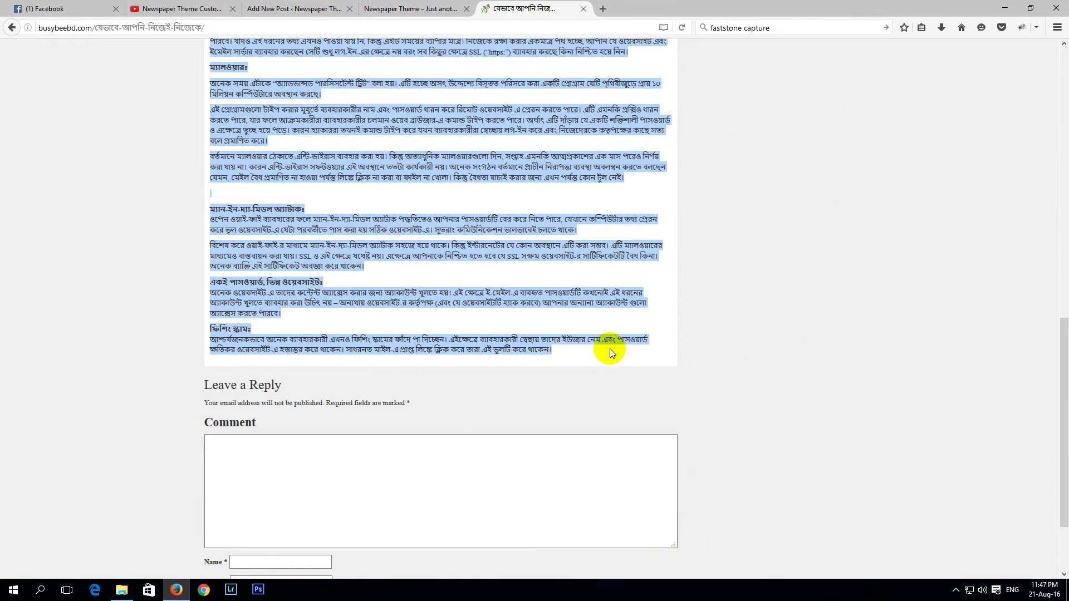
left_click(406, 9)
left_click(259, 5)
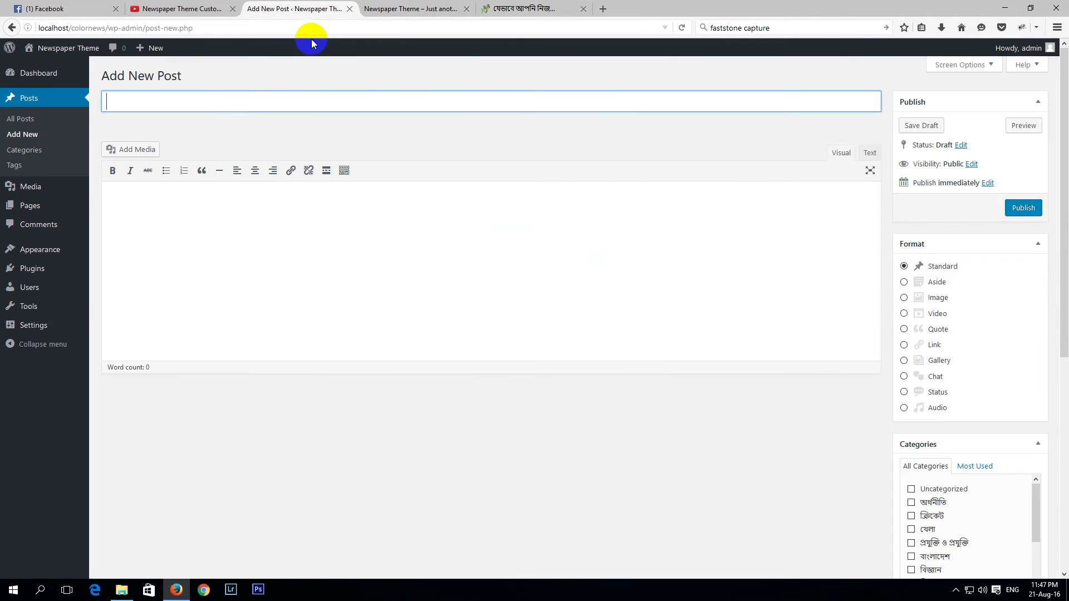
Step: Paste the copied article text into the post body and use its opening phrase, সম্প্রতি মেইল অ্যাকাউন্ট হ্যাক হওয়া এবং অ্যাকাউন্ট-র অন্তর্গত তালিকার, as the title
left_click(199, 271)
key("ctrl+v")
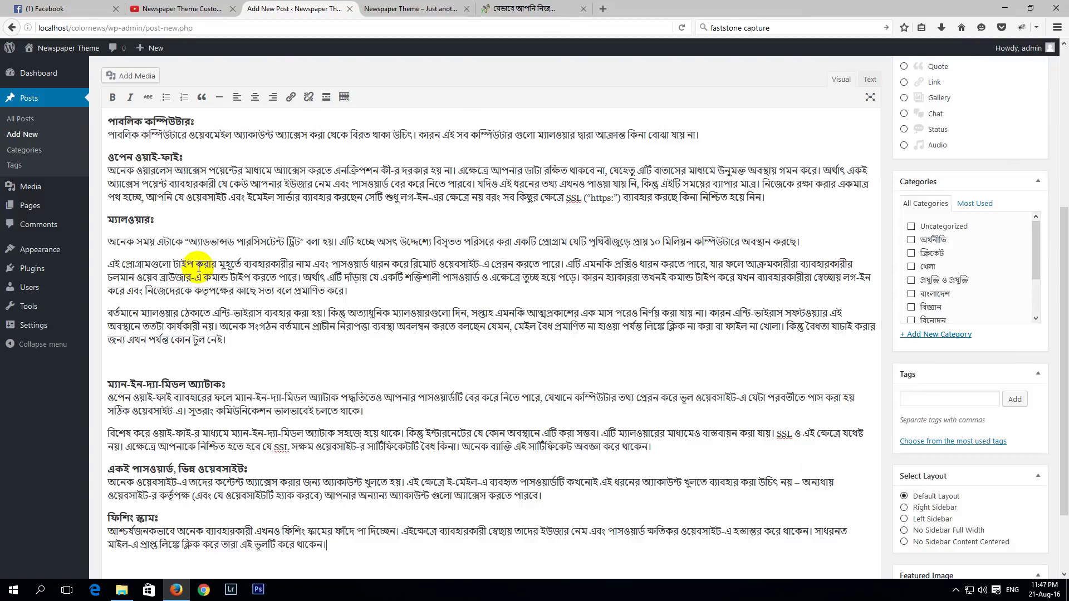
scroll(267, 222, "up", 5)
left_click_drag(109, 203, 396, 201)
key("ctrl+c")
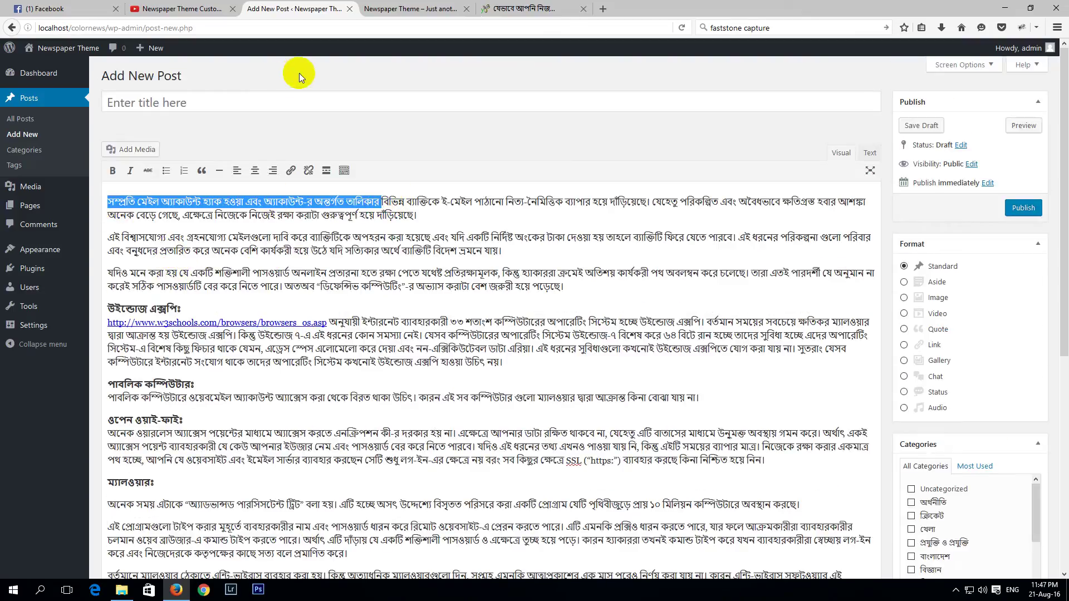
left_click(281, 101)
key("ctrl+v")
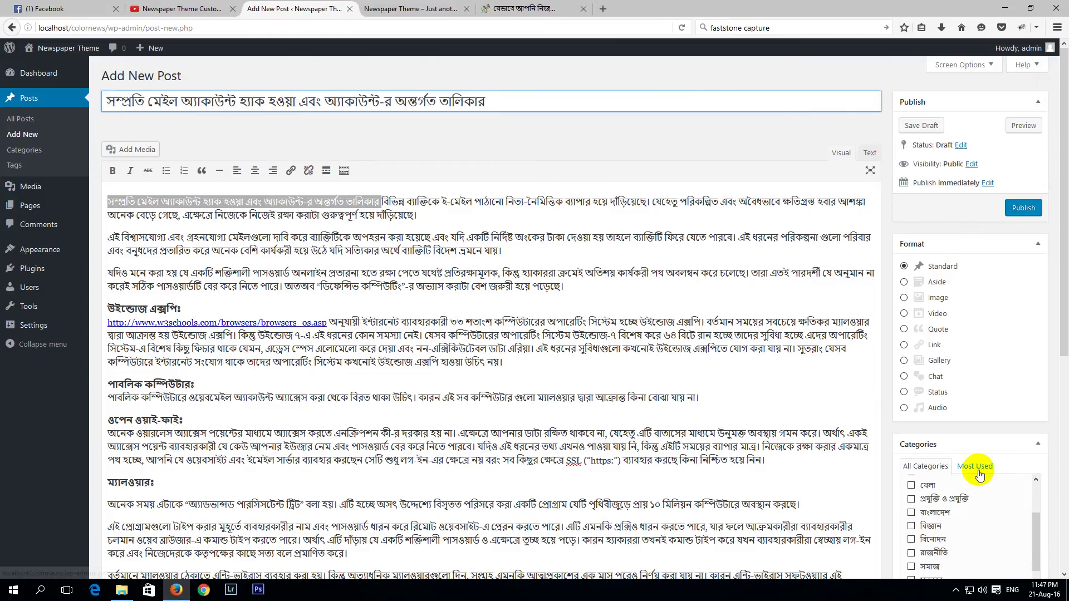
Step: Set 6-Tips-for-online-shopping.png from the media library as the post's featured image and publish the post
scroll(946, 412, "down", 6)
left_click(925, 548)
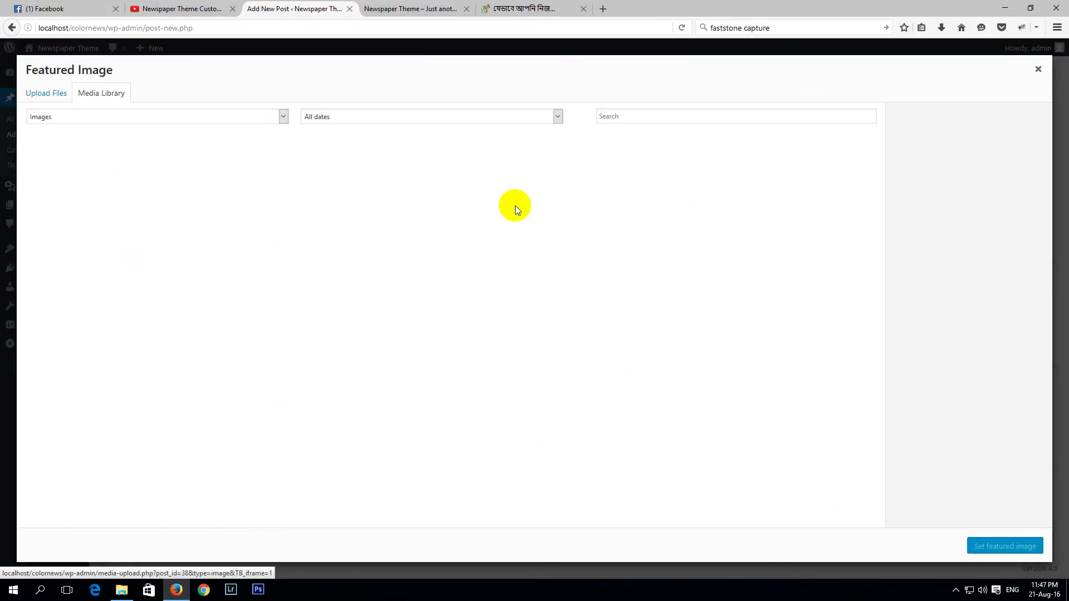
left_click(241, 187)
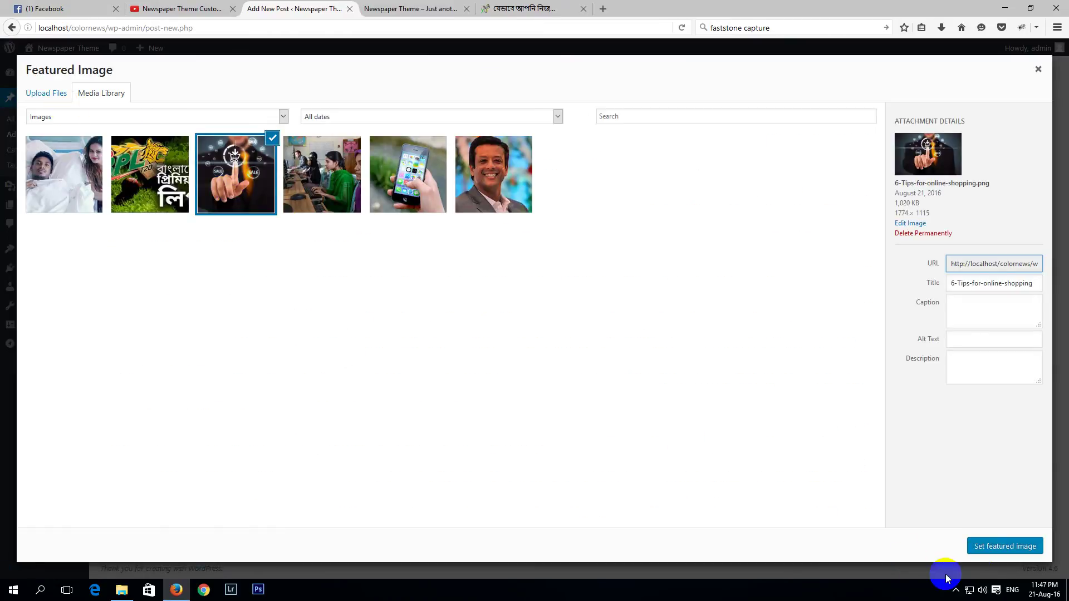
left_click(986, 546)
scroll(991, 262, "up", 6)
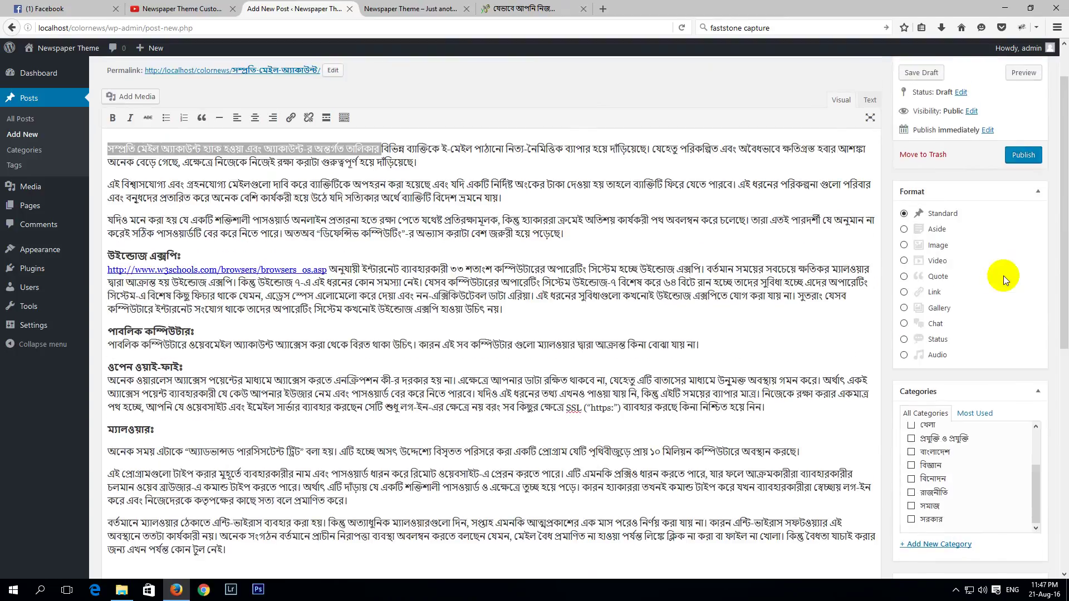
left_click(1024, 208)
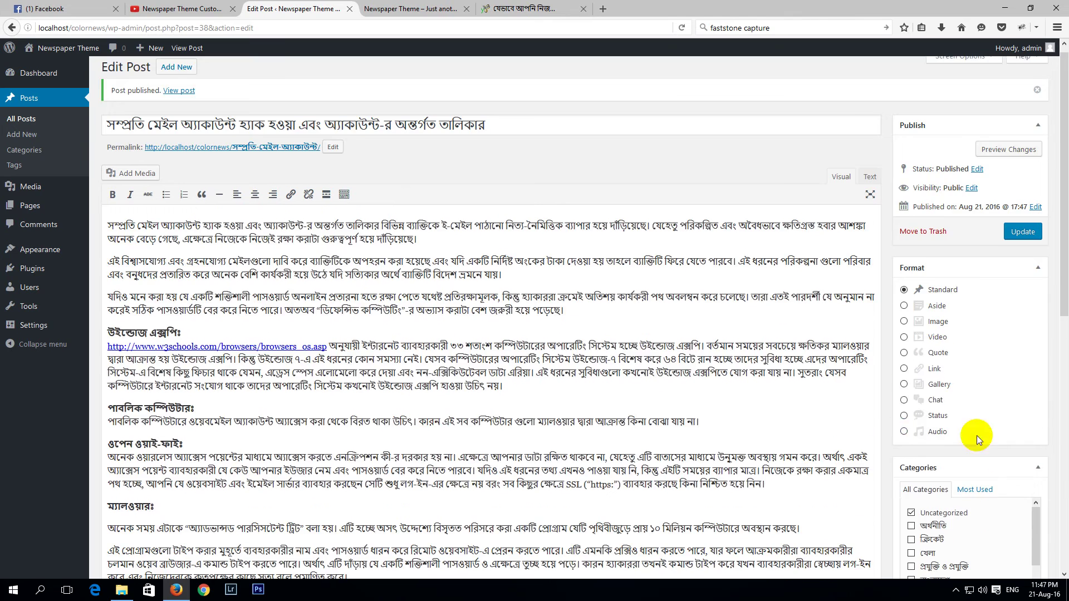
Step: Assign the published post to the প্রযুক্তি ও প্রযুক্তি category and update it
scroll(951, 406, "down", 5)
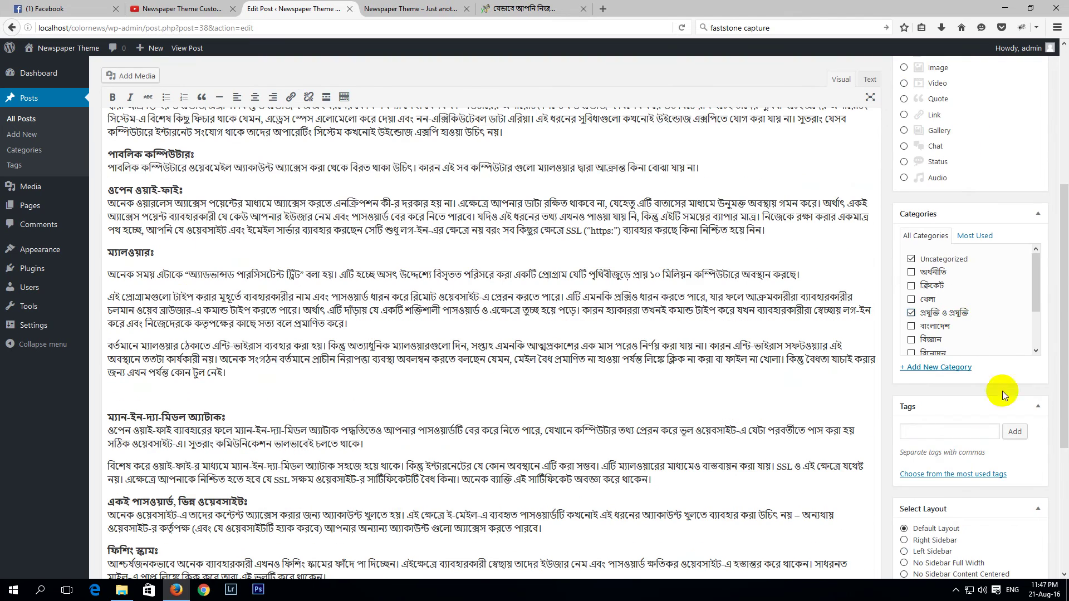
scroll(956, 437, "down", 4)
scroll(947, 234, "up", 4)
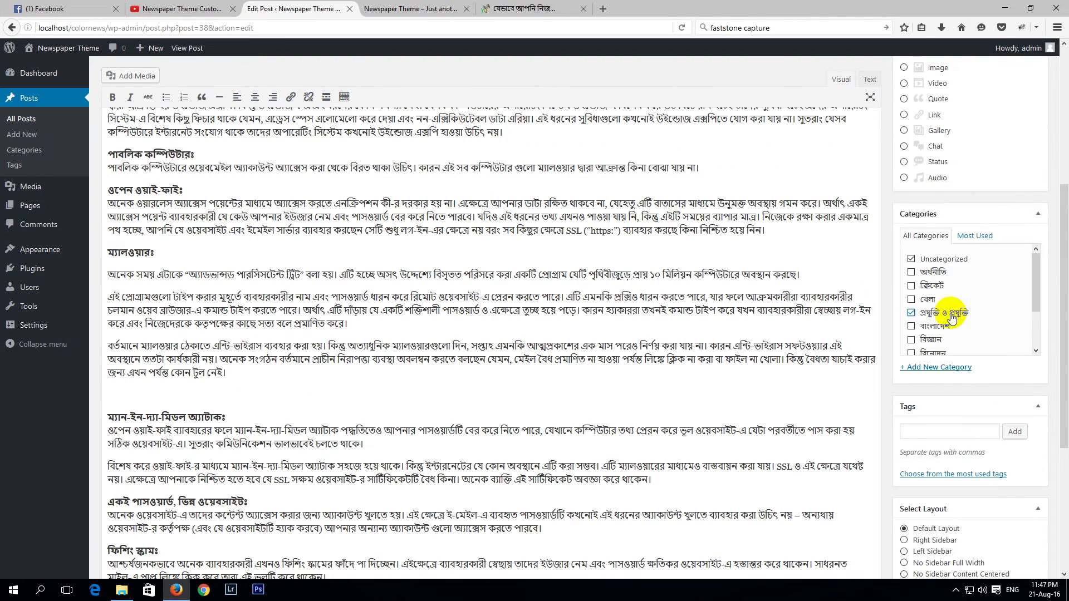
scroll(1014, 354, "down", 4)
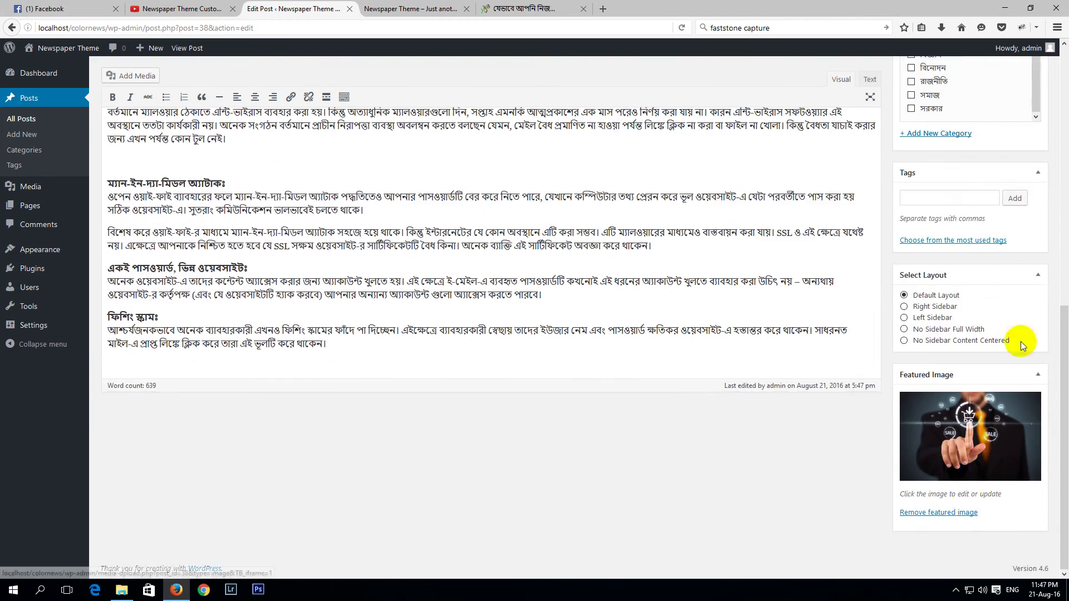
scroll(1021, 266, "up", 9)
left_click(1023, 241)
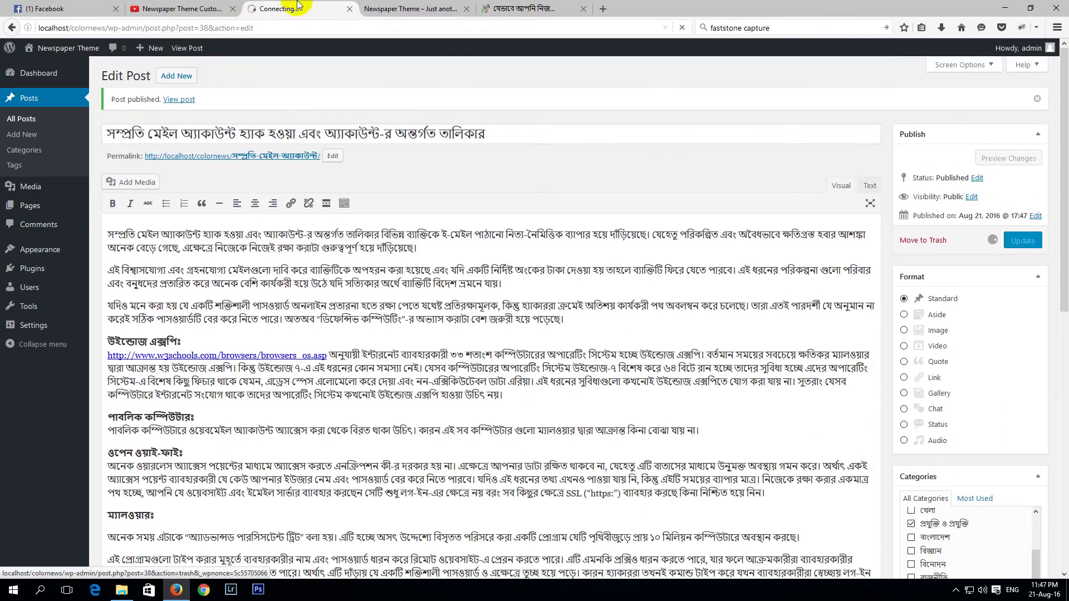
Step: Reload the site's front page and check how the new post appears in the slider and the রাজনীতি section
left_click(410, 9)
right_click(117, 155)
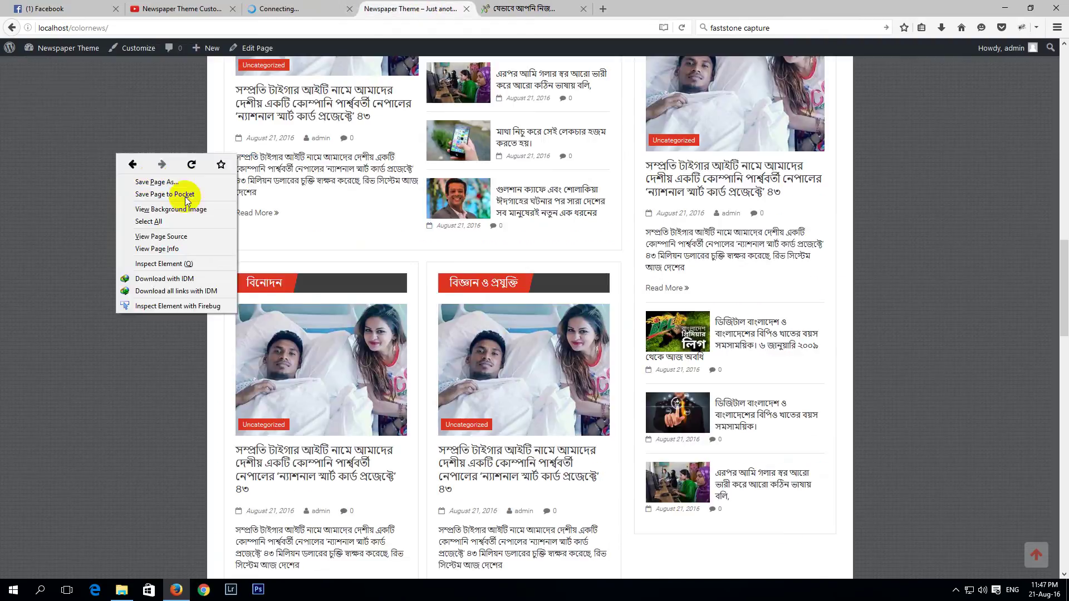
left_click(191, 164)
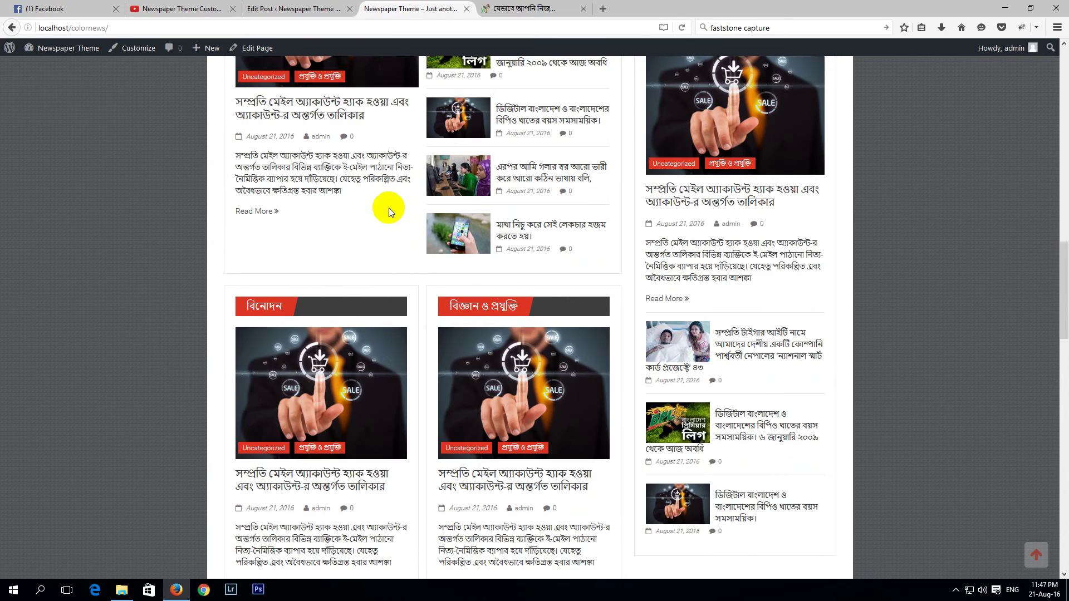
scroll(406, 345, "up", 3)
scroll(400, 349, "up", 10)
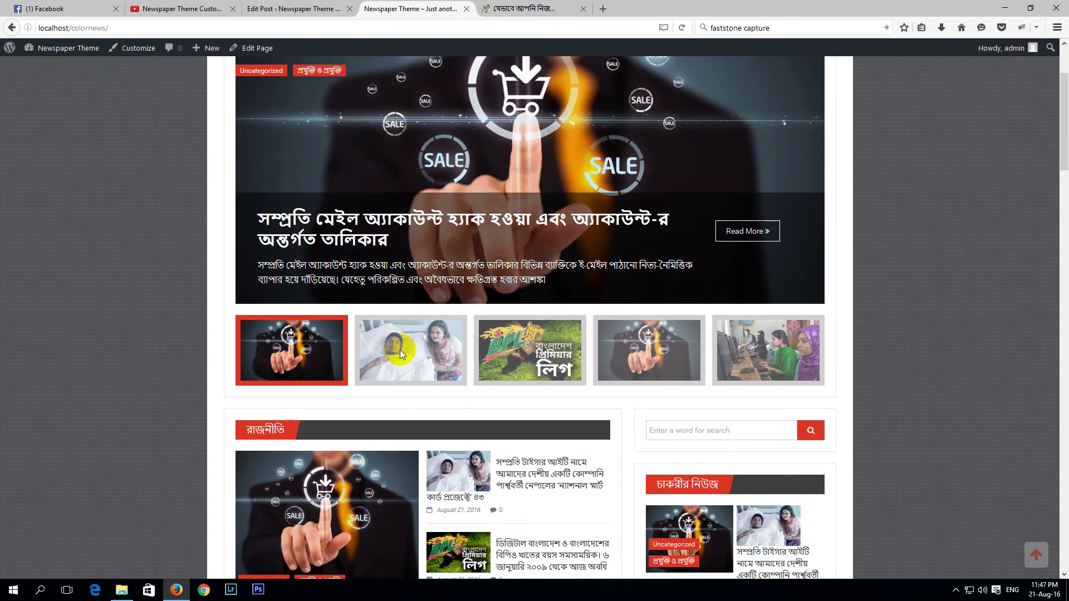
scroll(401, 349, "down", 5)
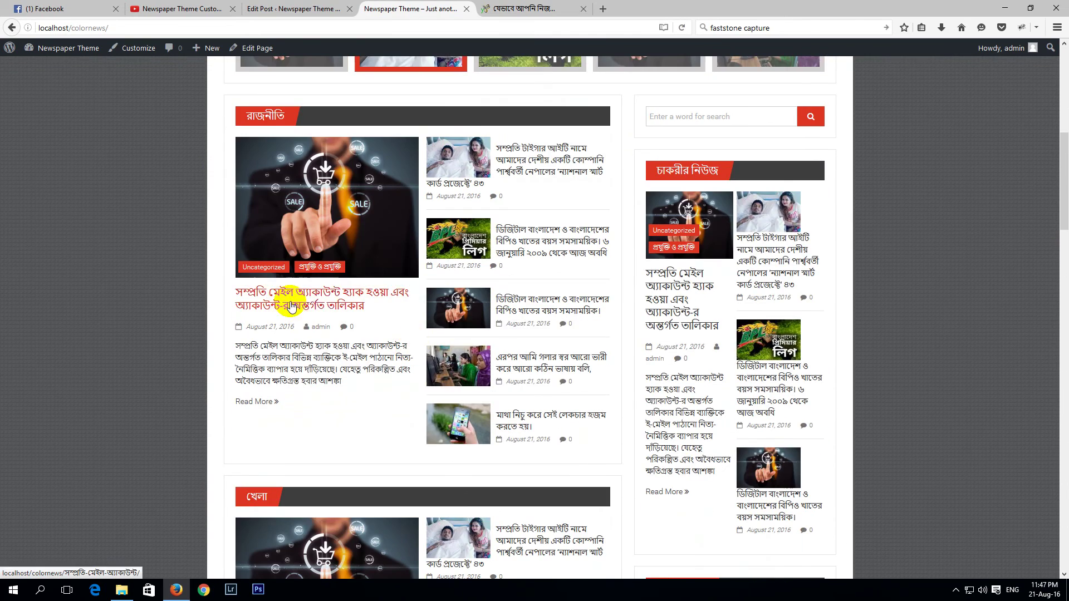
scroll(278, 312, "up", 2)
left_click(312, 8)
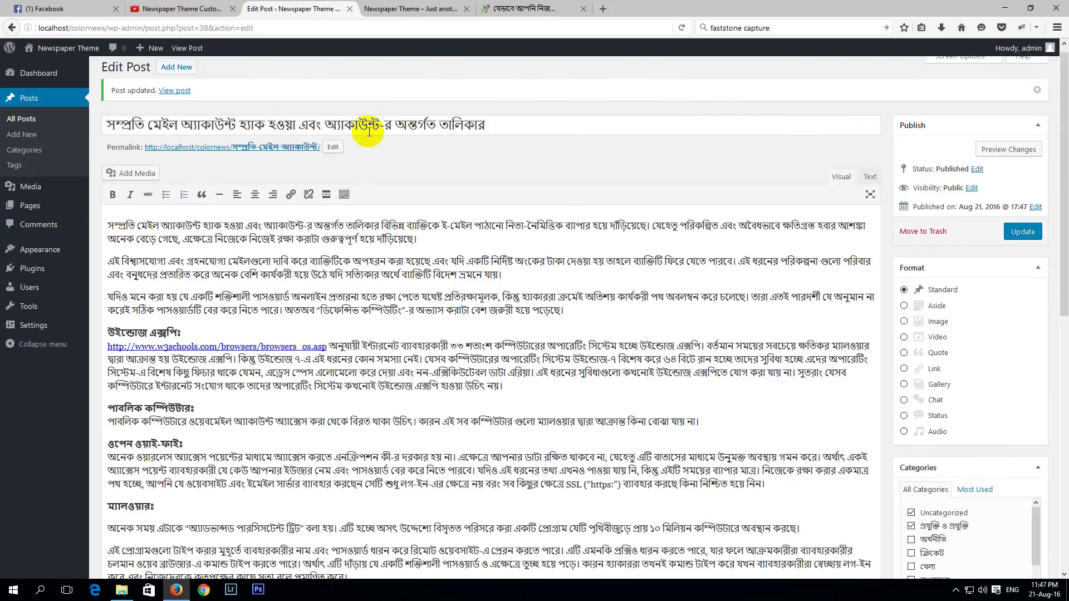
left_click(411, 9)
Step: Examine which posts the lower front page sections list, including বিনোদন, বিজ্ঞান ও প্রযুক্তি and লাইফস্টাইল
scroll(429, 334, "down", 10)
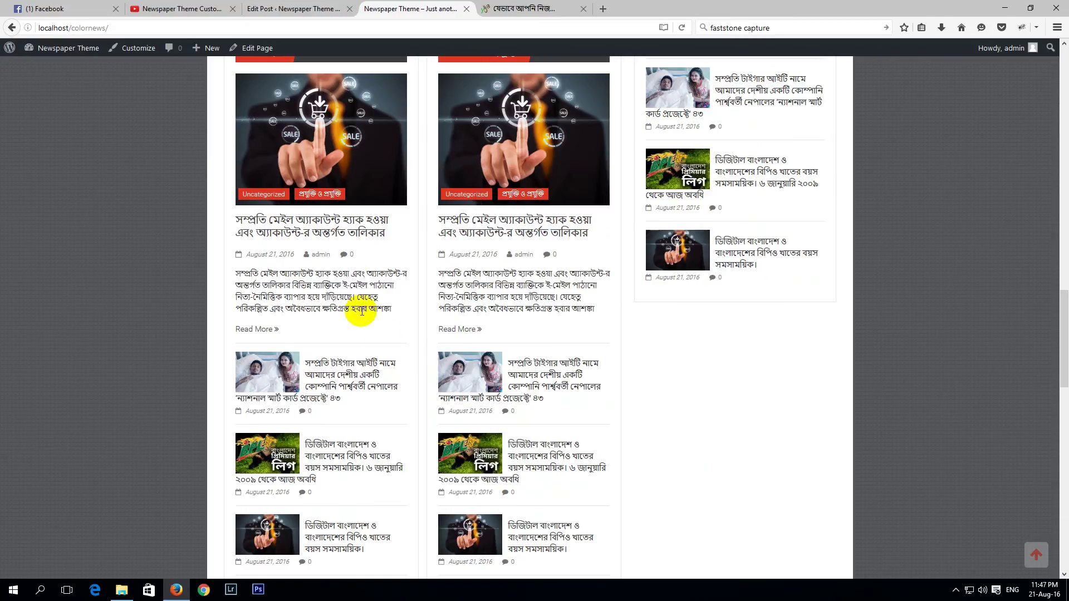
left_click(519, 195)
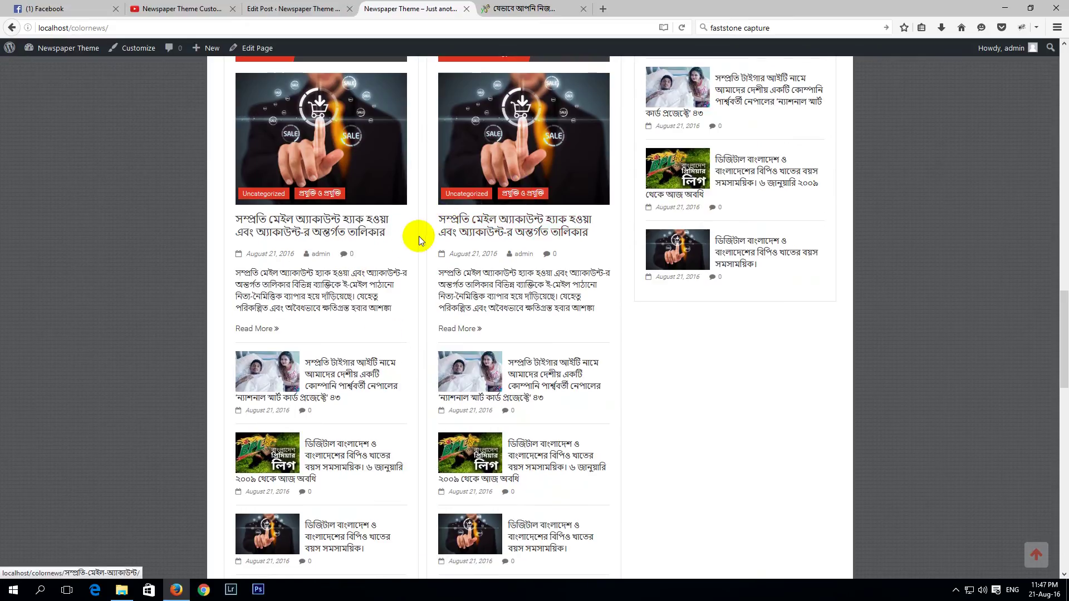
scroll(359, 306, "down", 10)
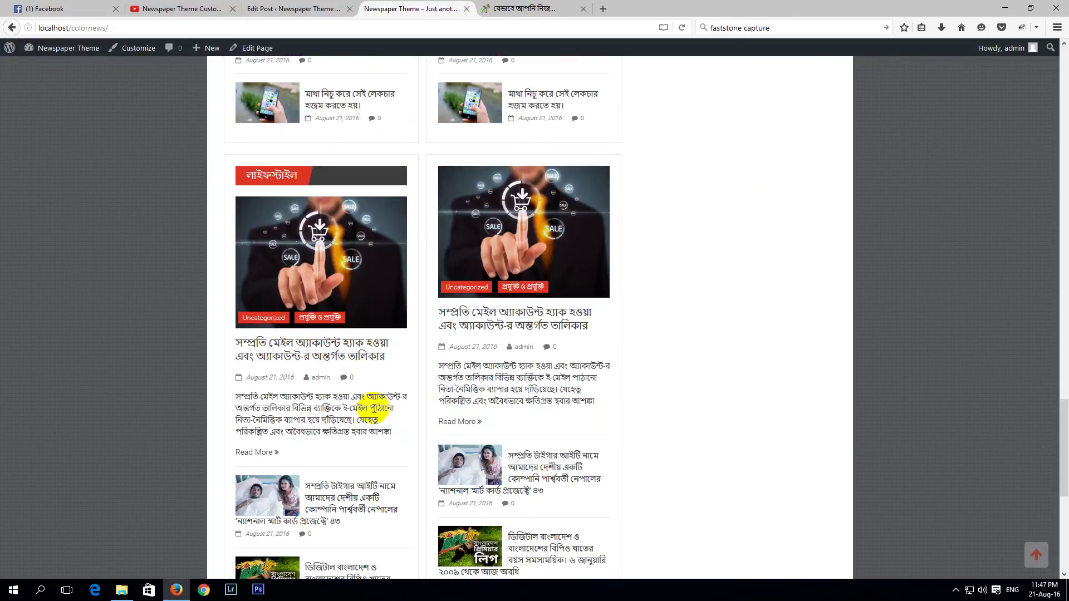
scroll(371, 410, "down", 3)
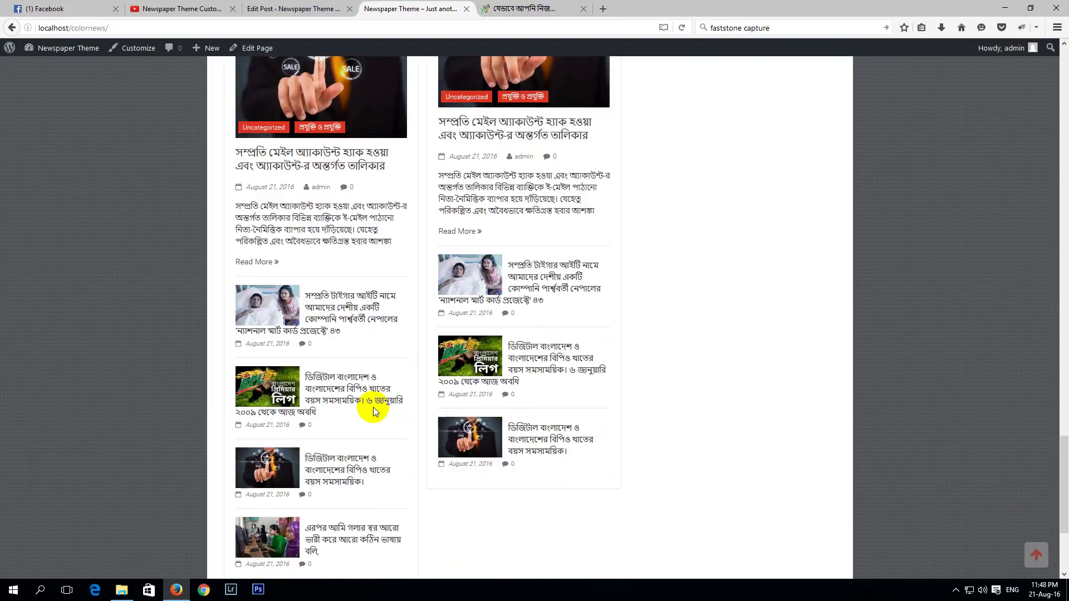
scroll(359, 362, "down", 5)
scroll(360, 356, "up", 1)
scroll(357, 411, "down", 7)
scroll(359, 358, "up", 3)
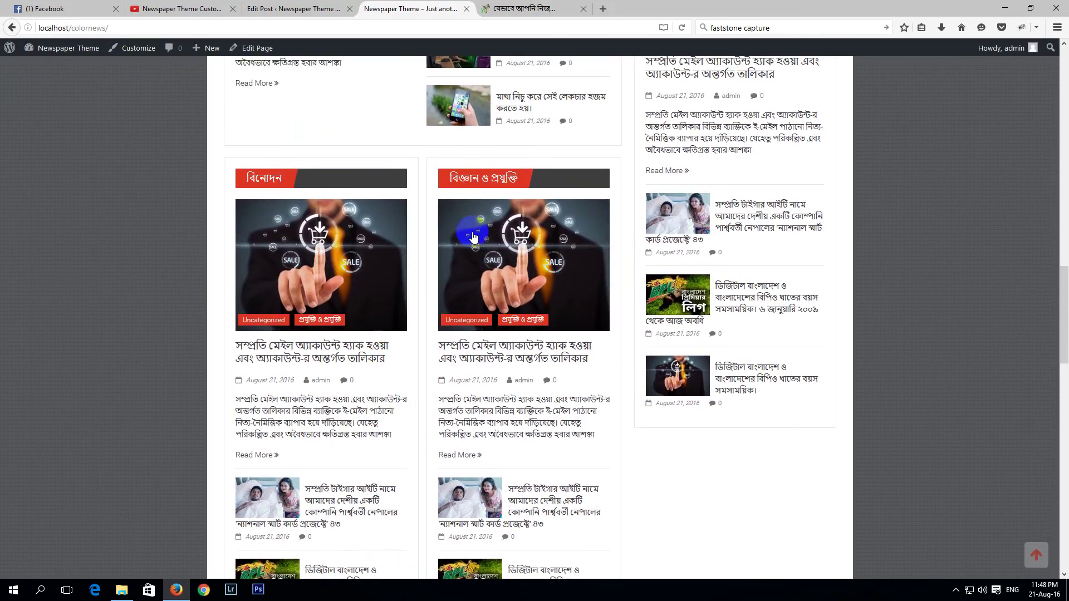
left_click_drag(449, 178, 513, 174)
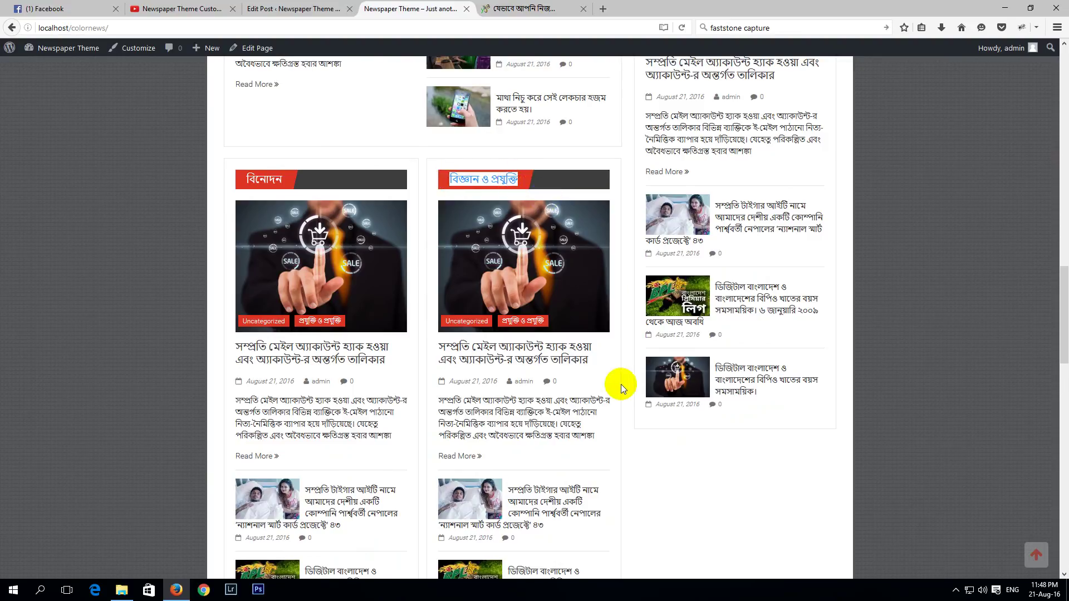
scroll(436, 425, "down", 3)
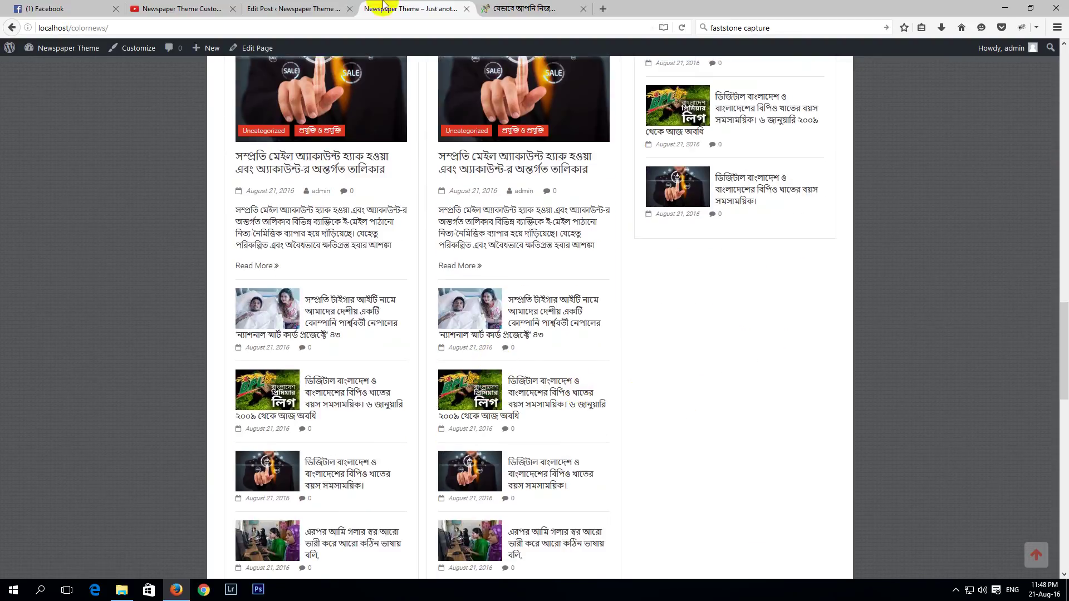
Step: Open the dashboard's Widgets page and expand the front page's Content Top, Middle Left and Middle Right sections
left_click(301, 8)
mouse_move(22, 250)
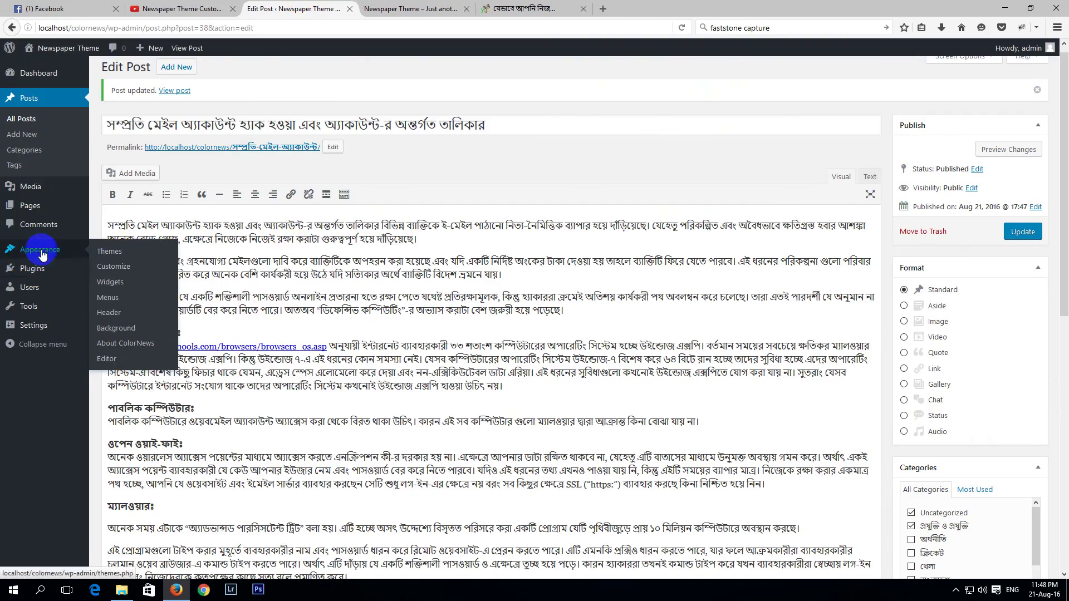
left_click(115, 284)
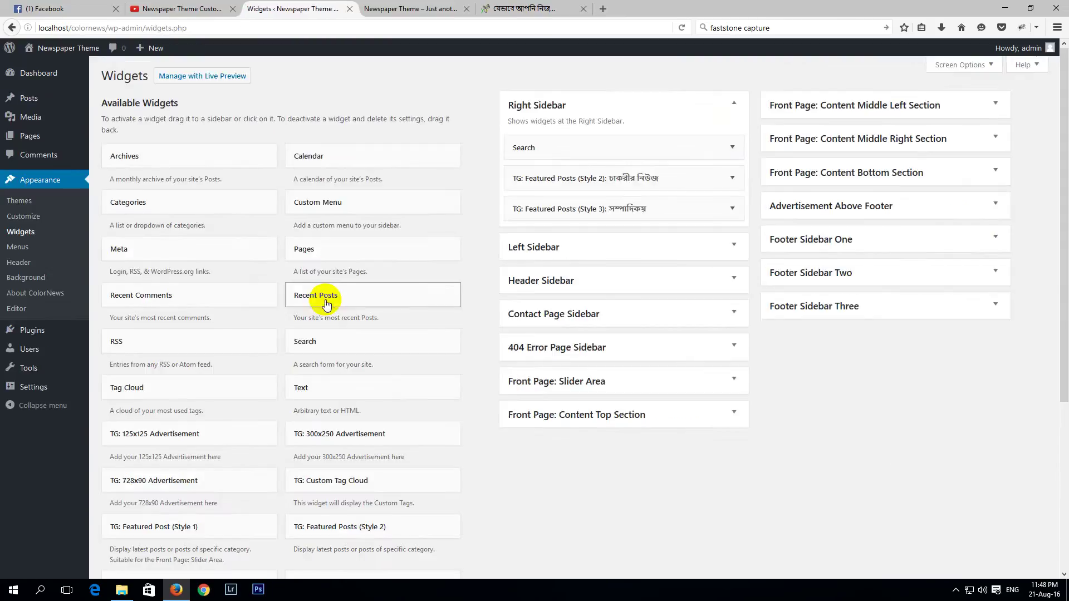
scroll(513, 324, "down", 2)
left_click(650, 353)
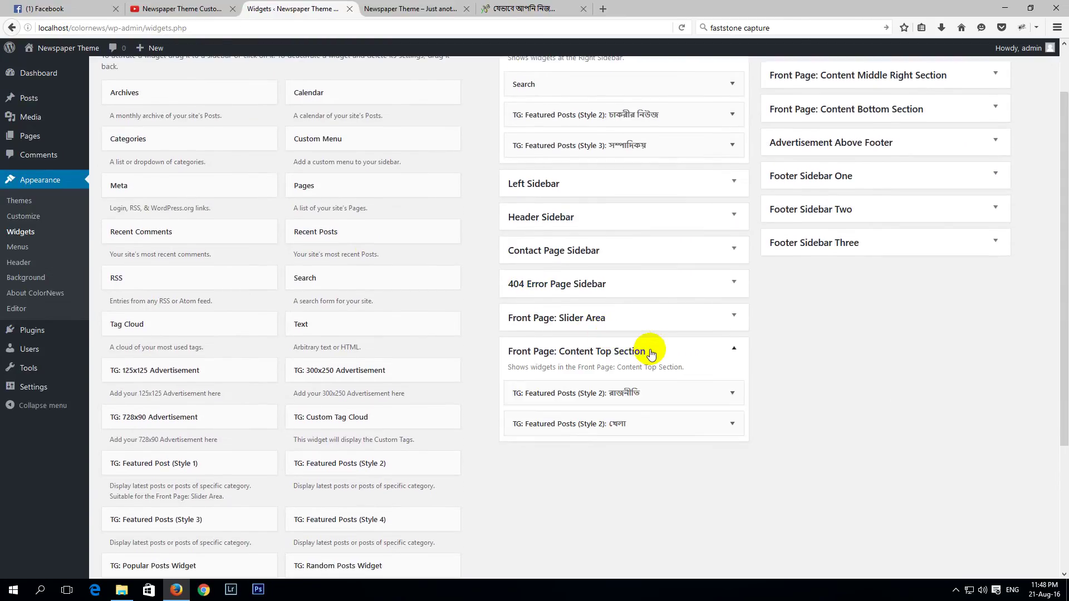
scroll(828, 162, "up", 2)
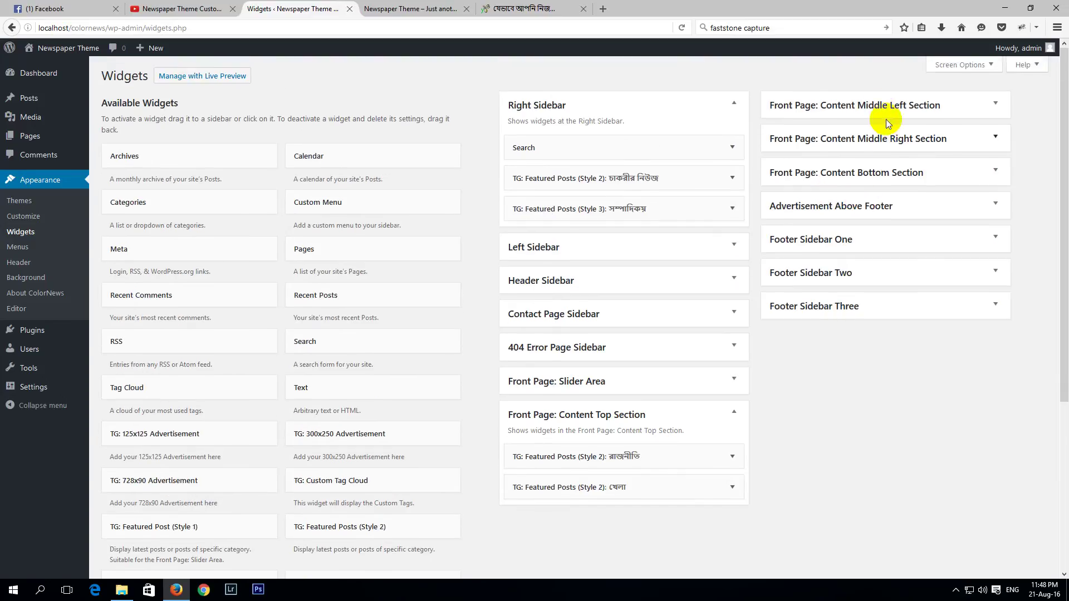
left_click(883, 103)
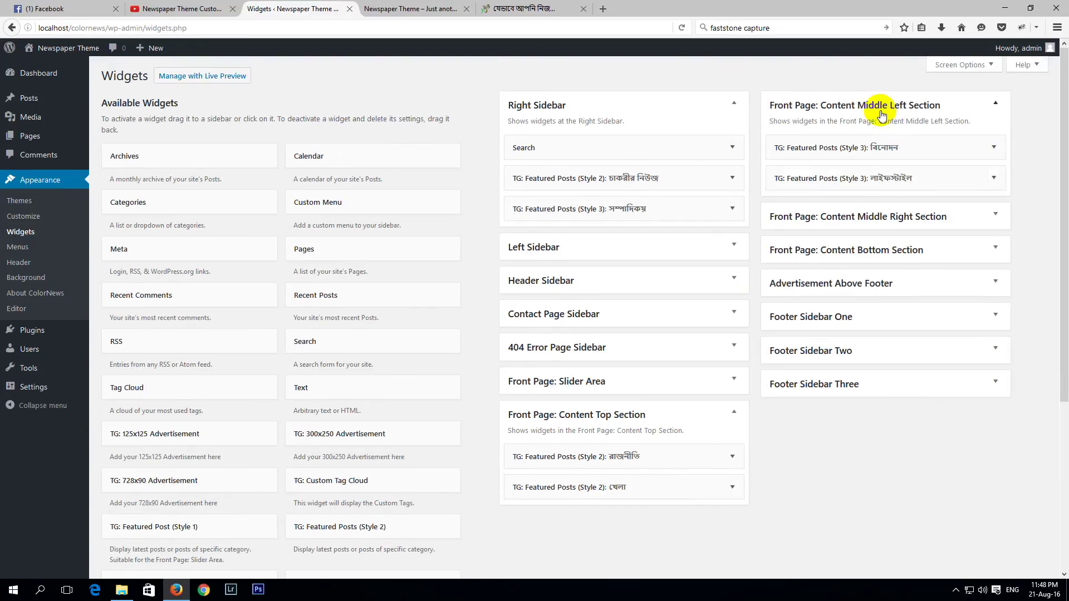
left_click(967, 222)
Step: Set the category of the বিজ্ঞান ও প্রযুক্তি featured posts widget to প্রযুক্তি ও প্রযুক্তি and save the widget
left_click(991, 260)
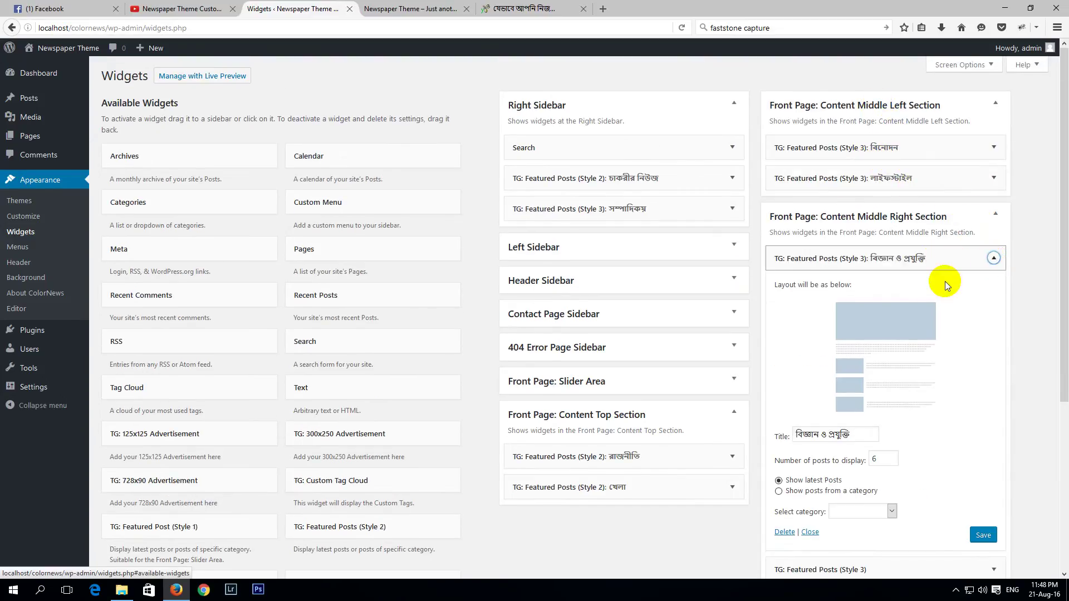
scroll(851, 303, "down", 3)
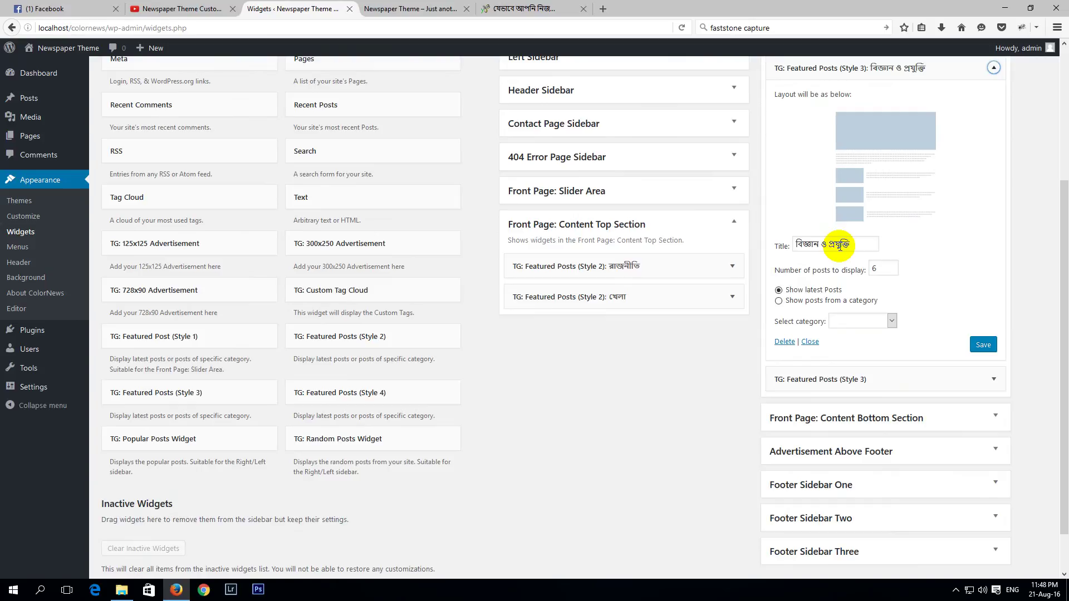
left_click(877, 323)
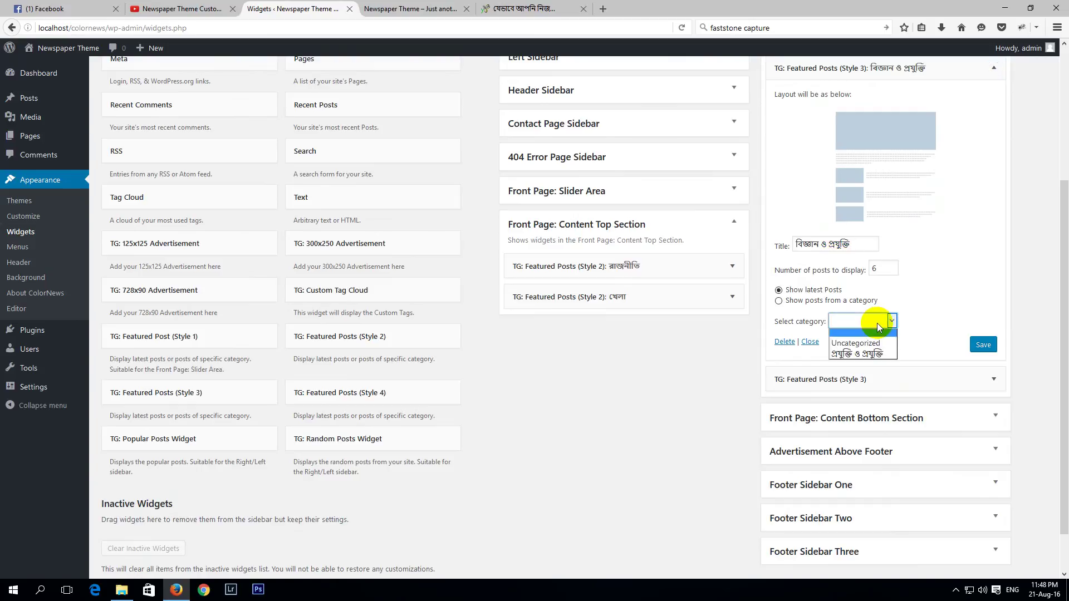
left_click(875, 356)
left_click(981, 347)
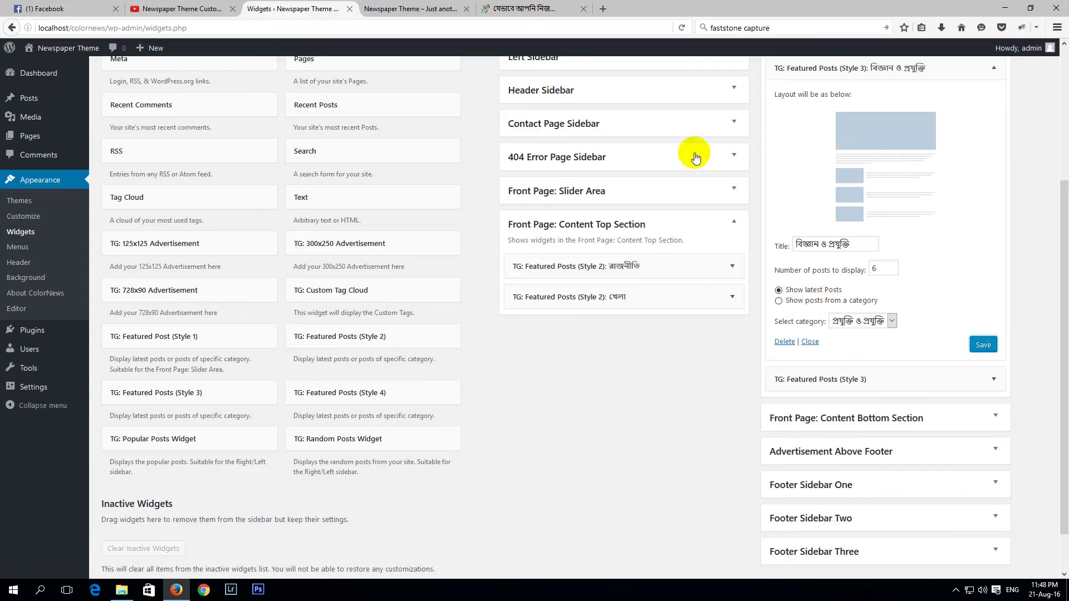
Step: Reload the front page and check which posts the বিজ্ঞান ও প্রযুক্তি section lists
key("ctrl+Tab")
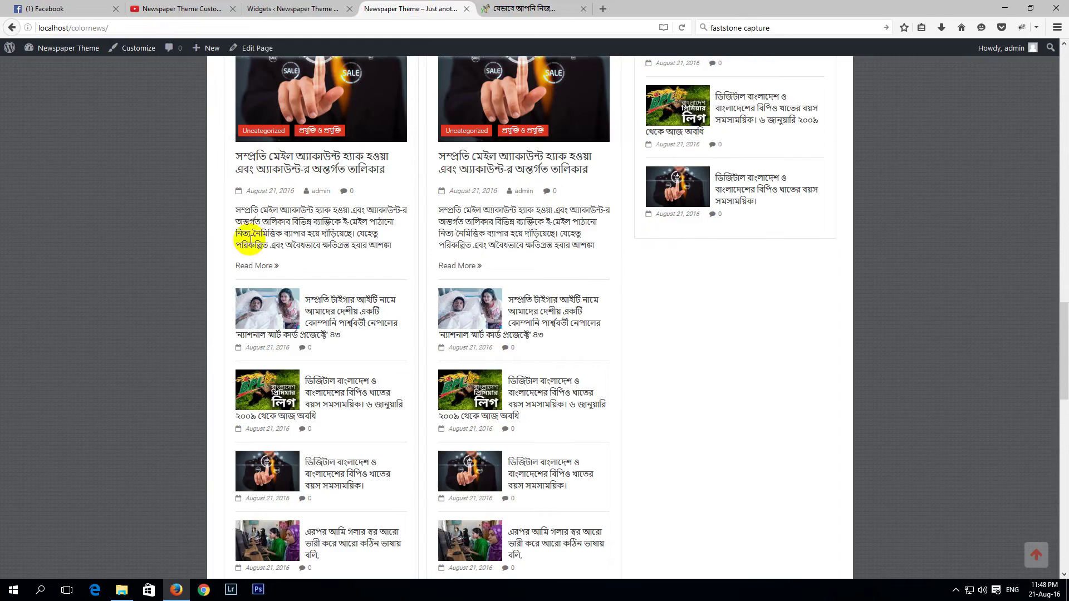
right_click(101, 191)
left_click(170, 207)
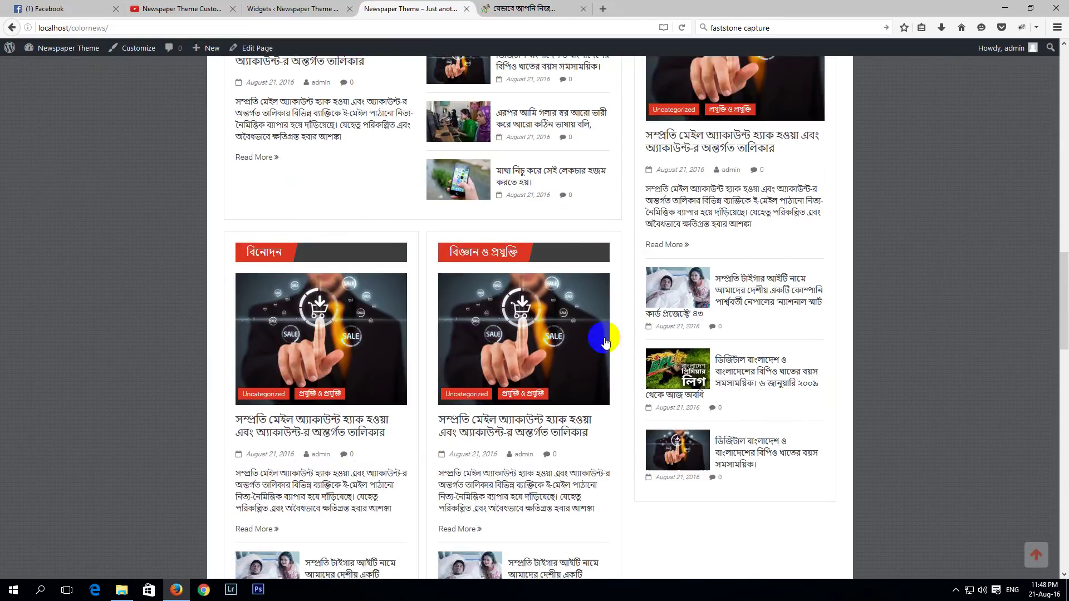
scroll(579, 328, "down", 5)
right_click(135, 199)
left_click(209, 210)
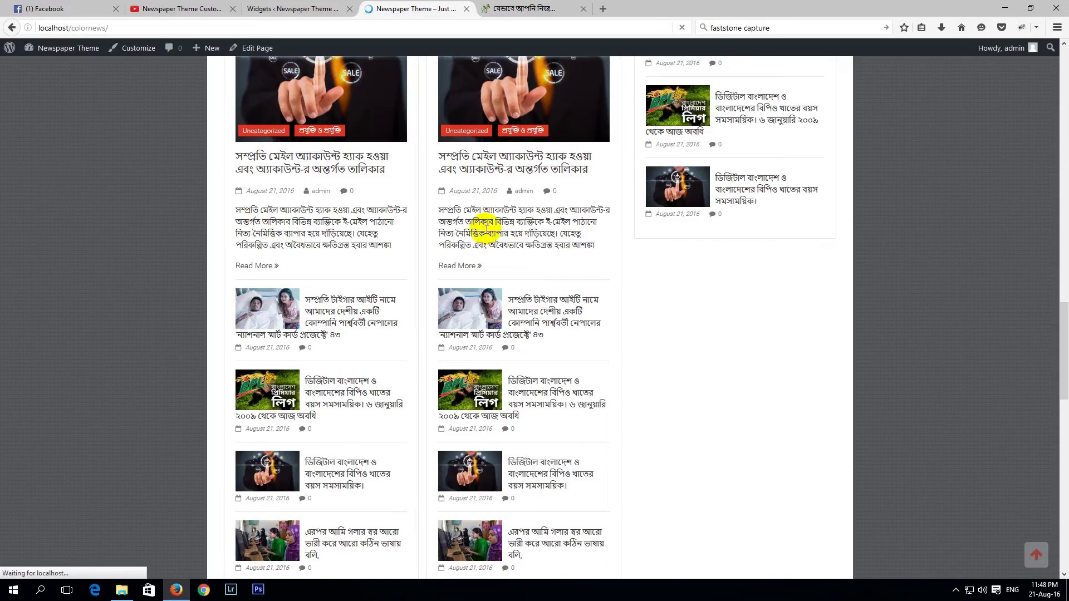
Step: Return to the dashboard's Widgets page and save the বিজ্ঞান ও প্রযুক্তি featured posts widget again
left_click(543, 9)
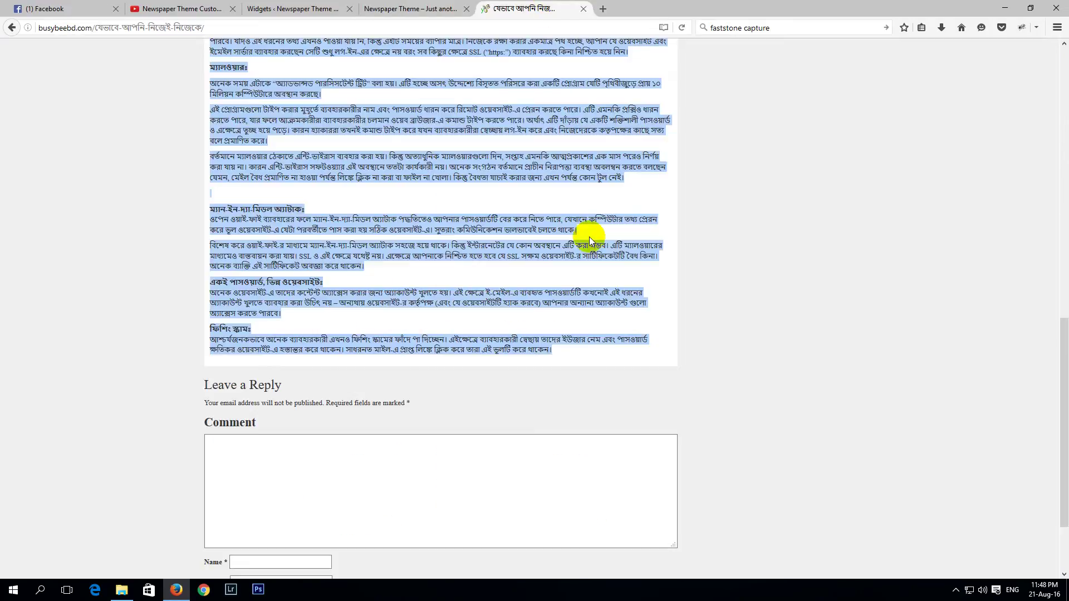
left_click(291, 8)
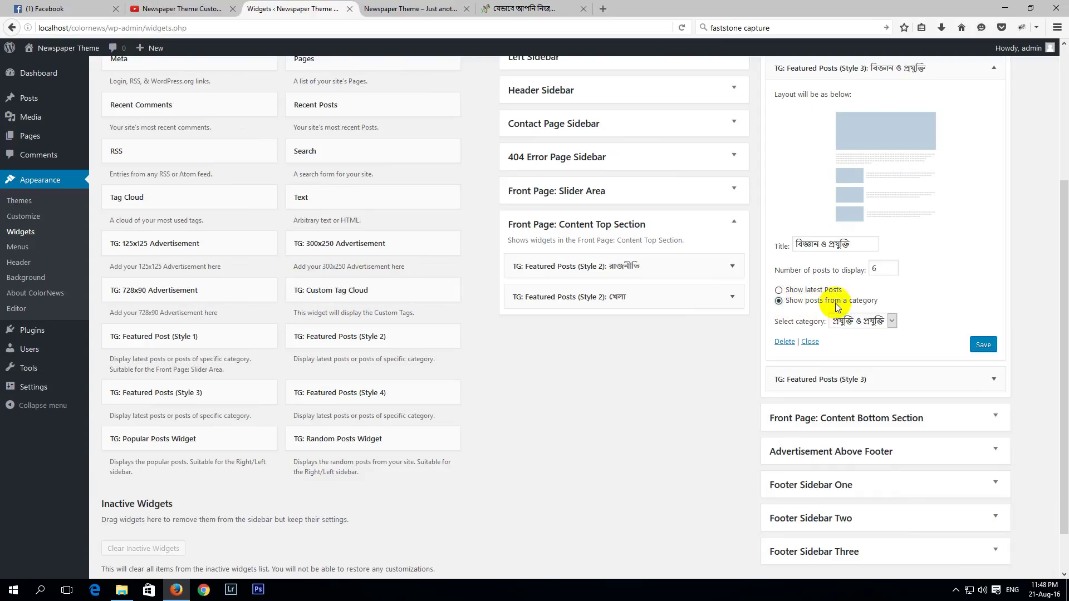
left_click(983, 345)
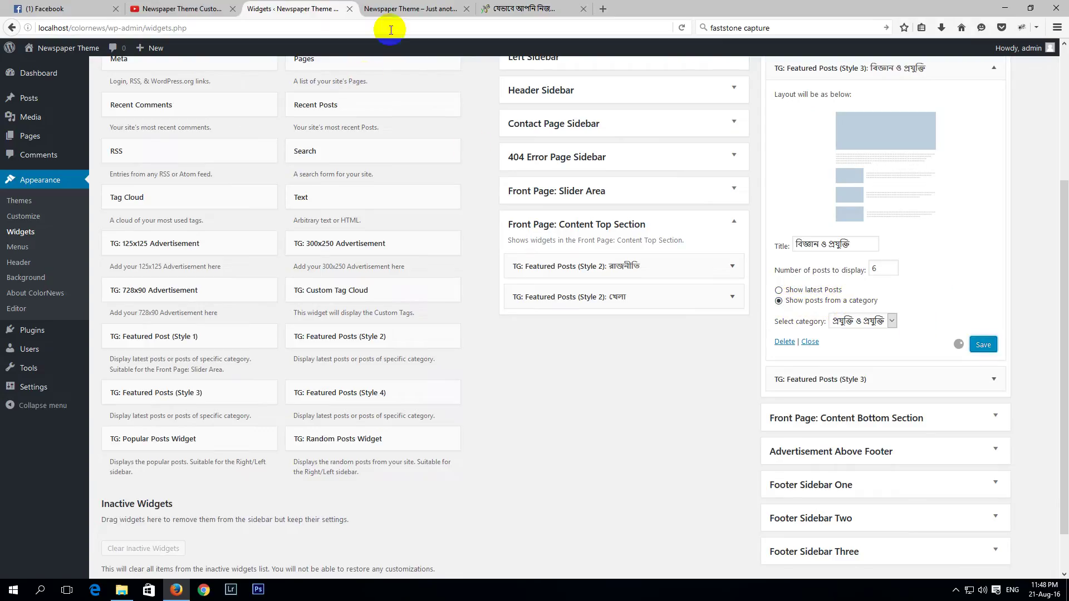
Step: Reload the front page and examine the posts and category labels in the বিজ্ঞান ও প্রযুক্তি section
left_click(397, 9)
right_click(158, 156)
left_click(229, 167)
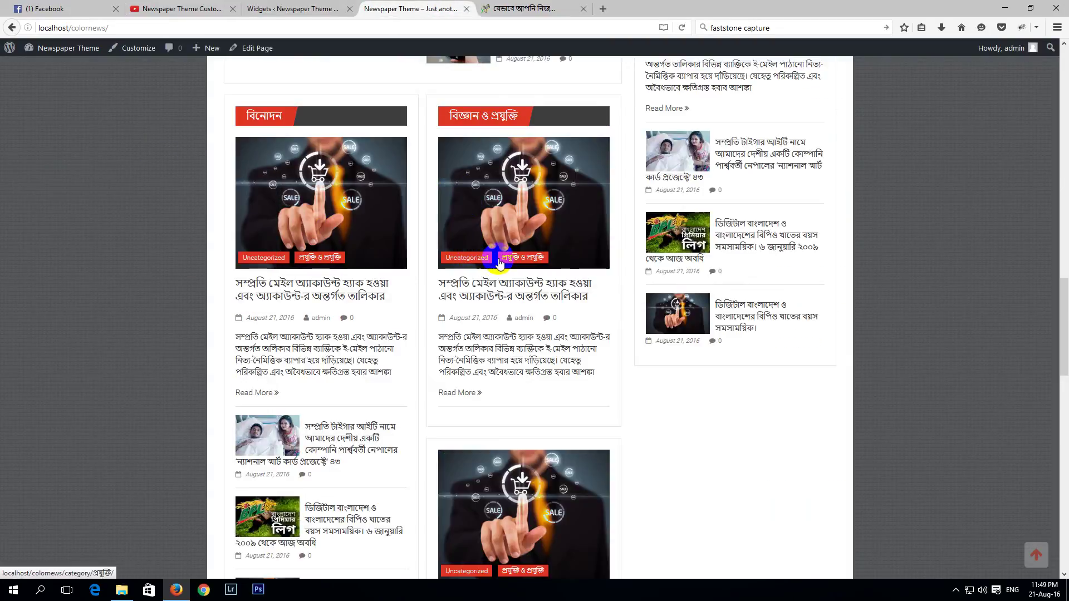
scroll(519, 322, "down", 2)
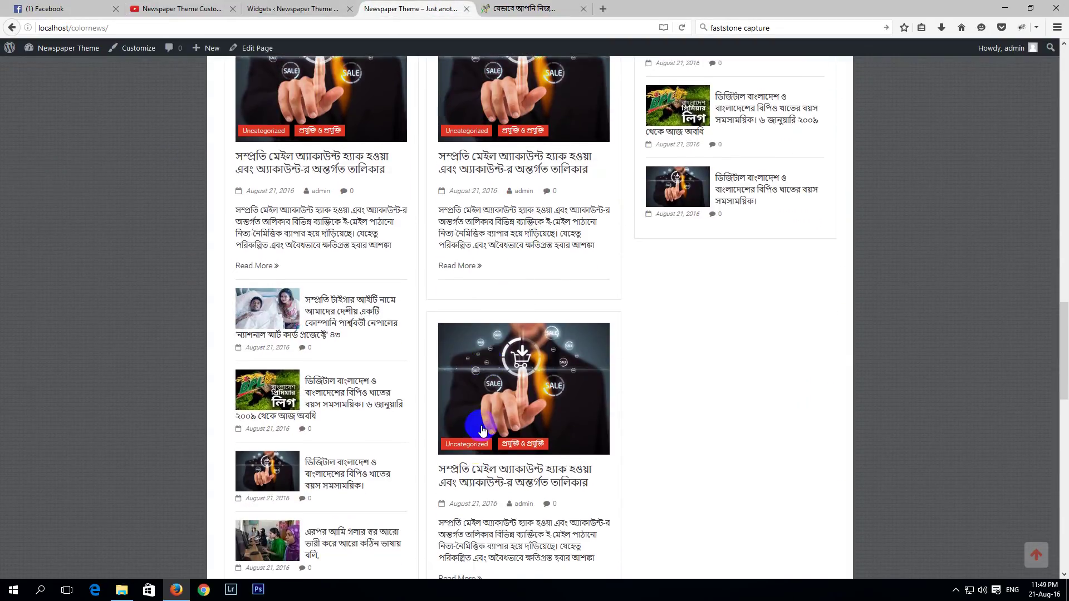
scroll(510, 277, "up", 3)
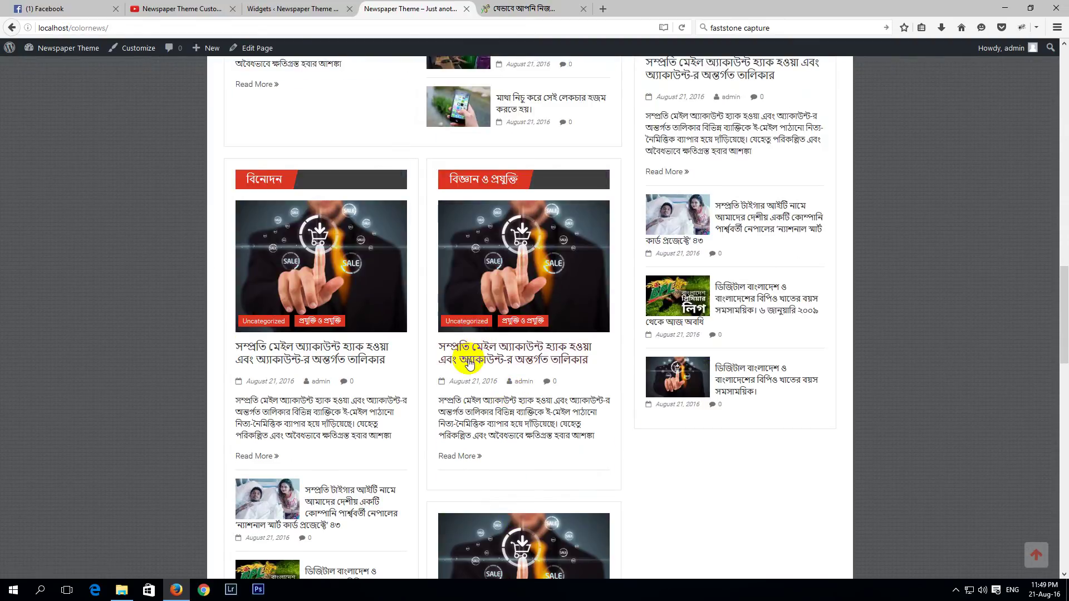
left_click_drag(444, 401, 548, 440)
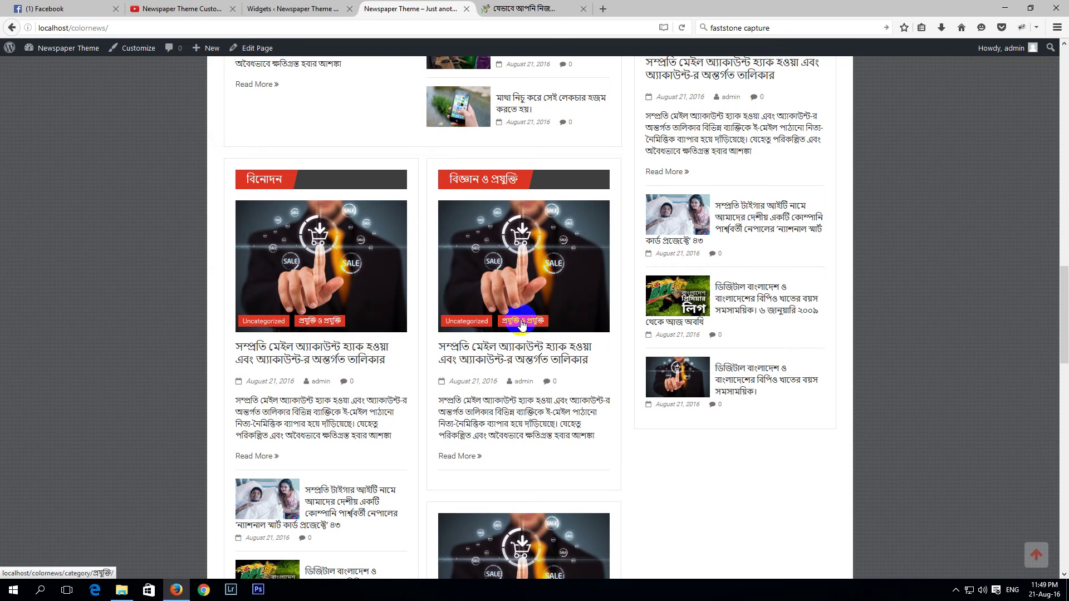
Step: Examine the site title, tagline and empty header space at the top of the front page
left_click(322, 8)
scroll(560, 246, "up", 4)
left_click(409, 8)
scroll(644, 279, "up", 15)
scroll(746, 290, "up", 7)
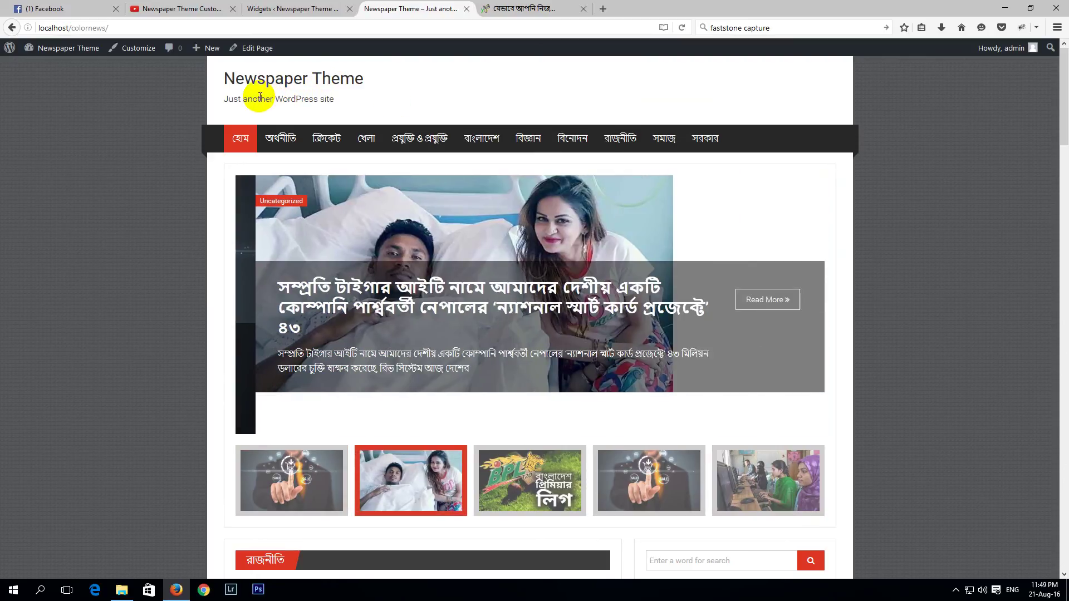
left_click_drag(228, 98, 317, 95)
left_click(403, 103)
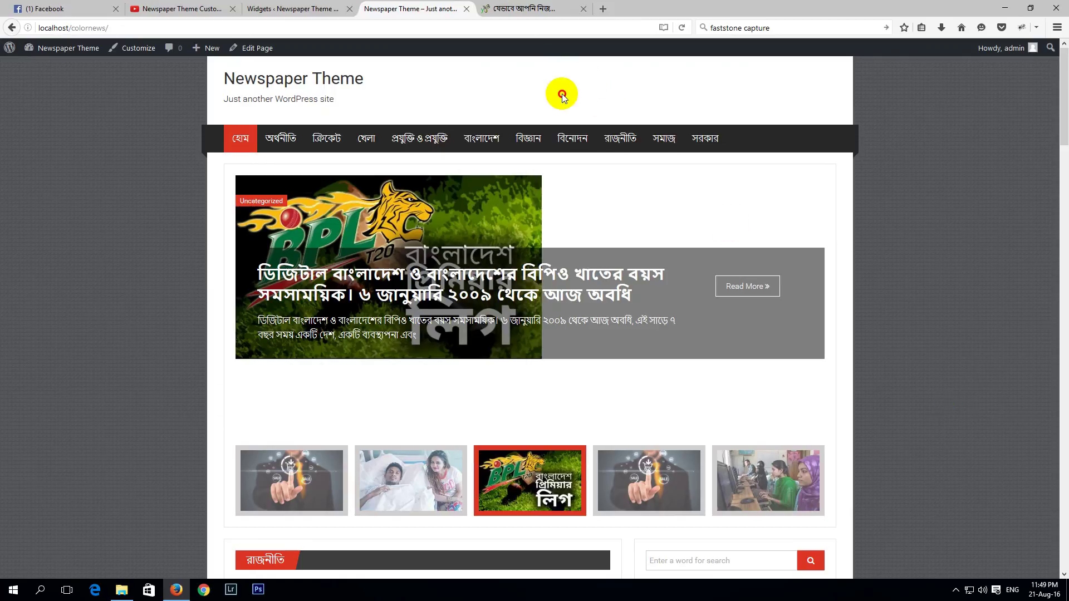
left_click(804, 85)
Step: Review the front page sections below the slider, down to the copyright text in the footer
scroll(800, 318, "down", 10)
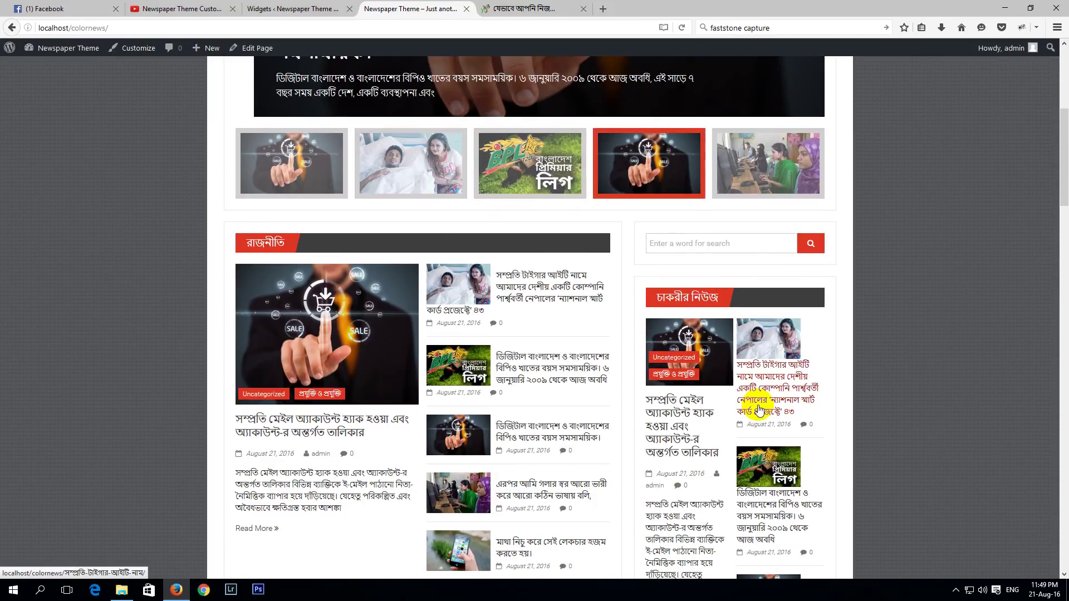
scroll(726, 329, "down", 8)
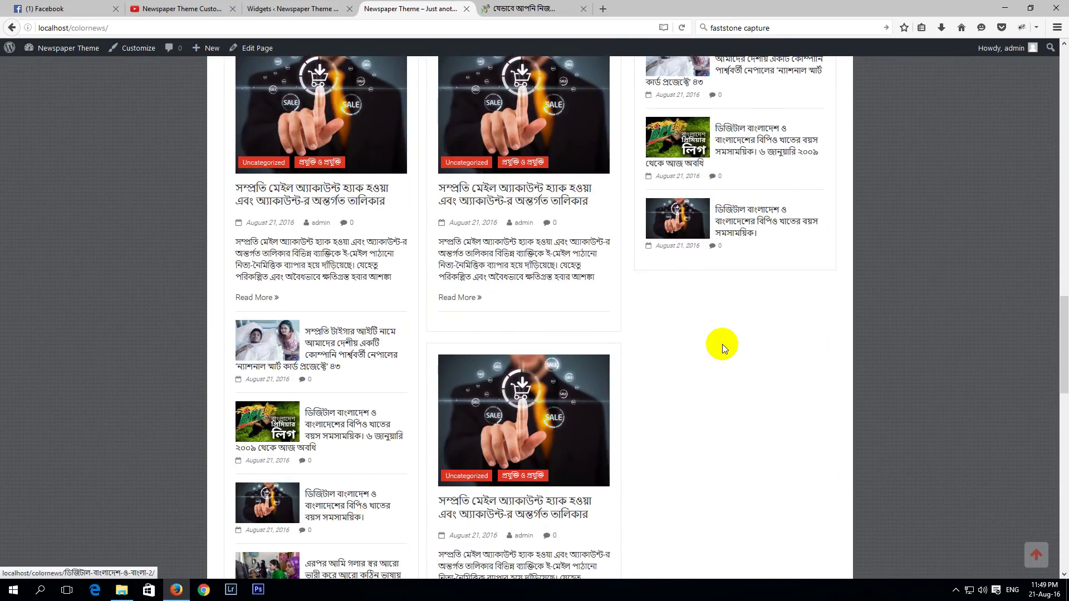
scroll(724, 329, "down", 1)
scroll(724, 327, "down", 3)
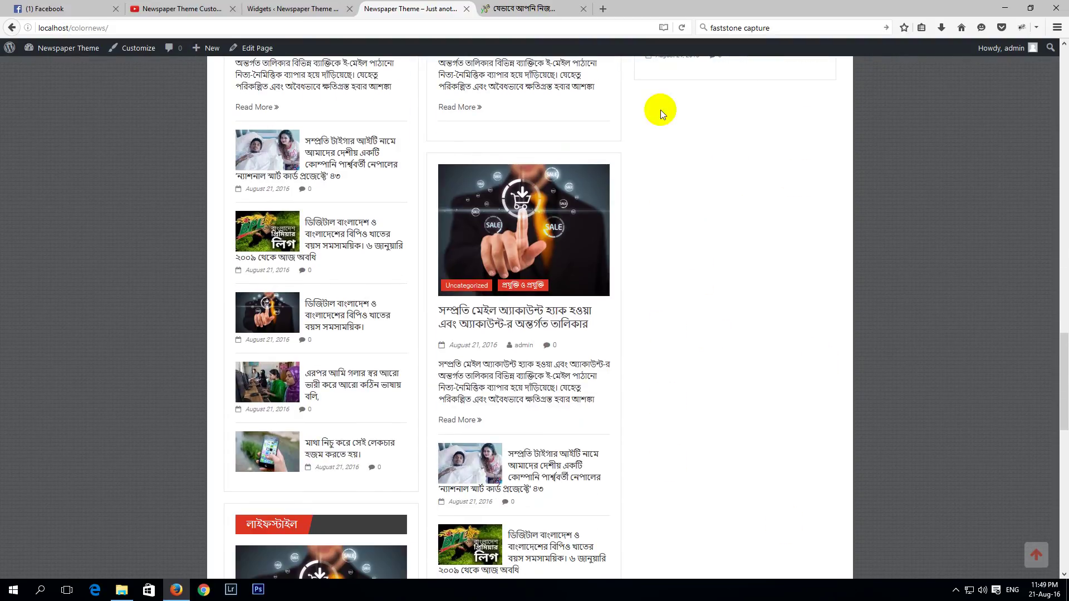
scroll(712, 196, "down", 13)
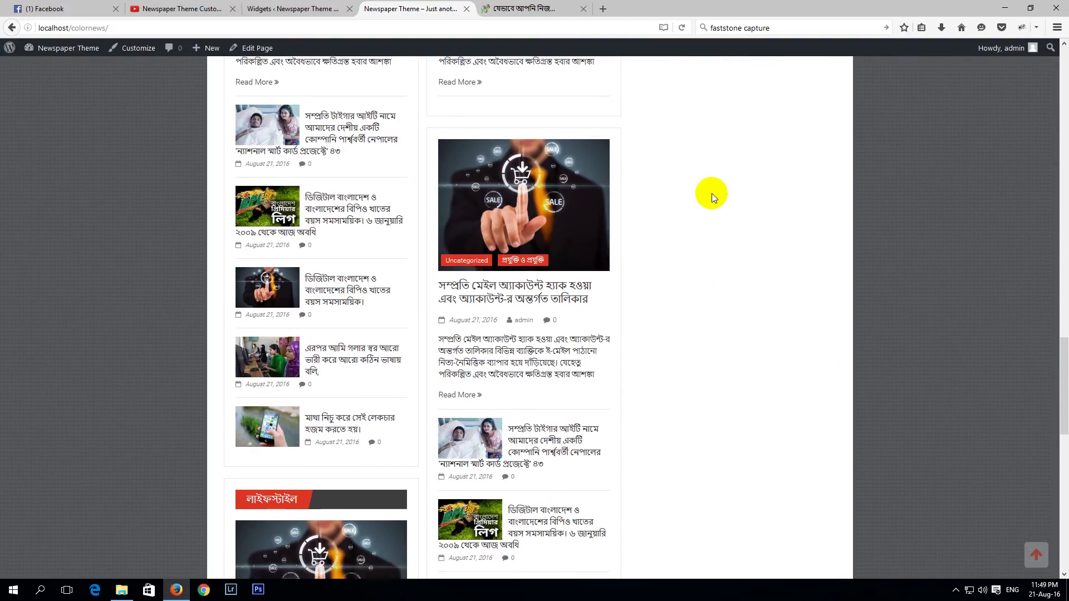
scroll(667, 273, "up", 9)
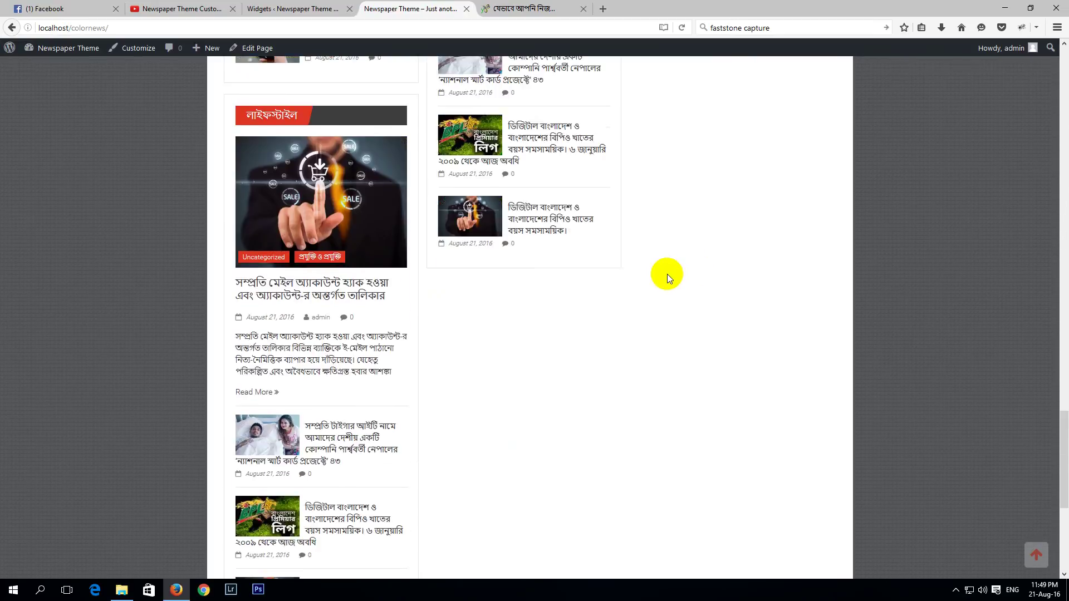
scroll(667, 272, "down", 9)
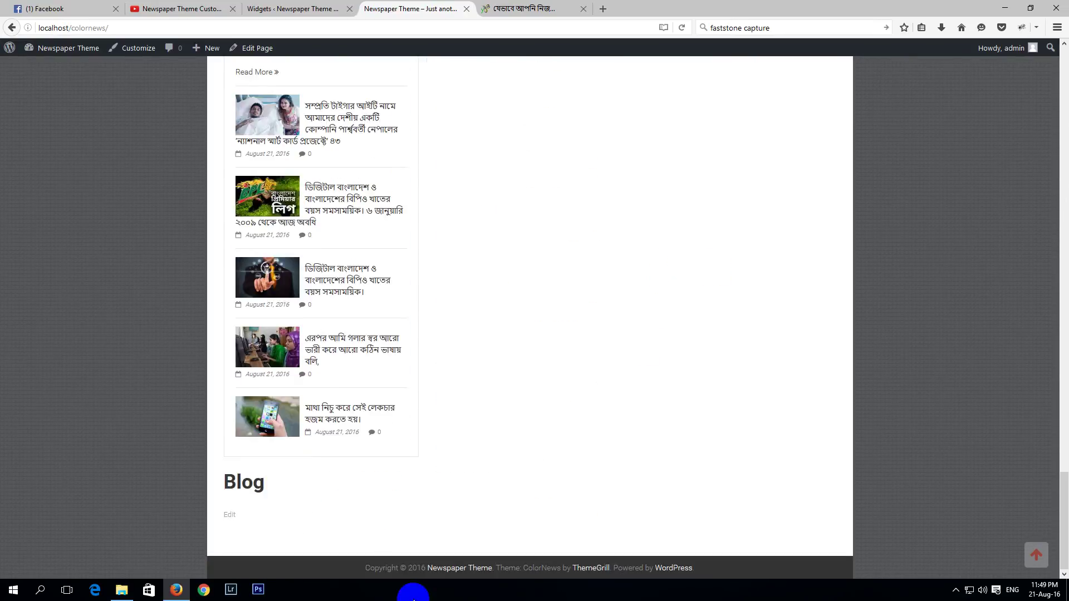
left_click_drag(366, 568, 704, 561)
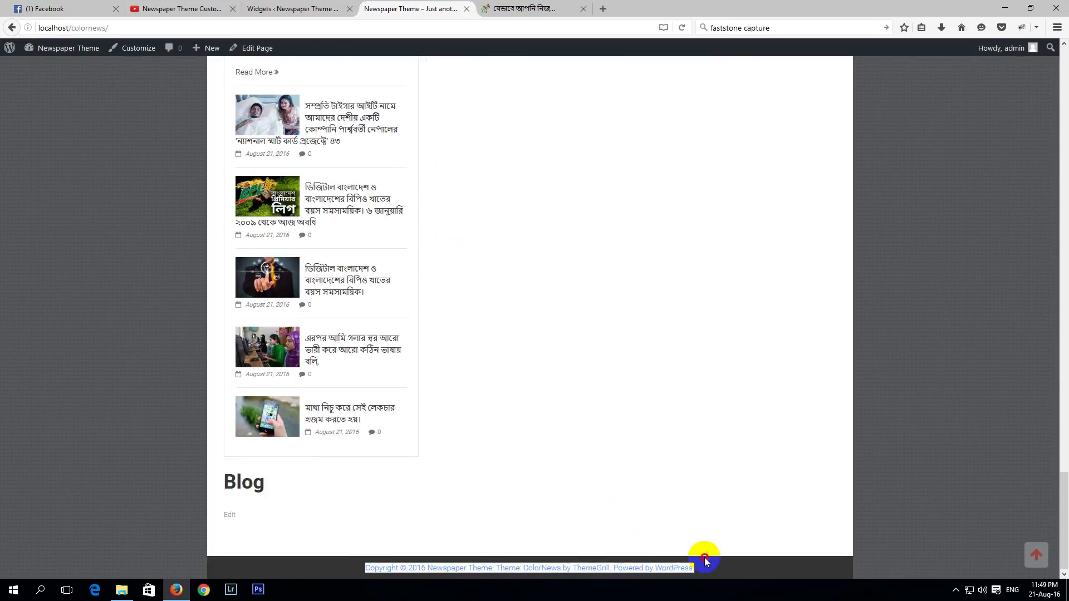
left_click(699, 551)
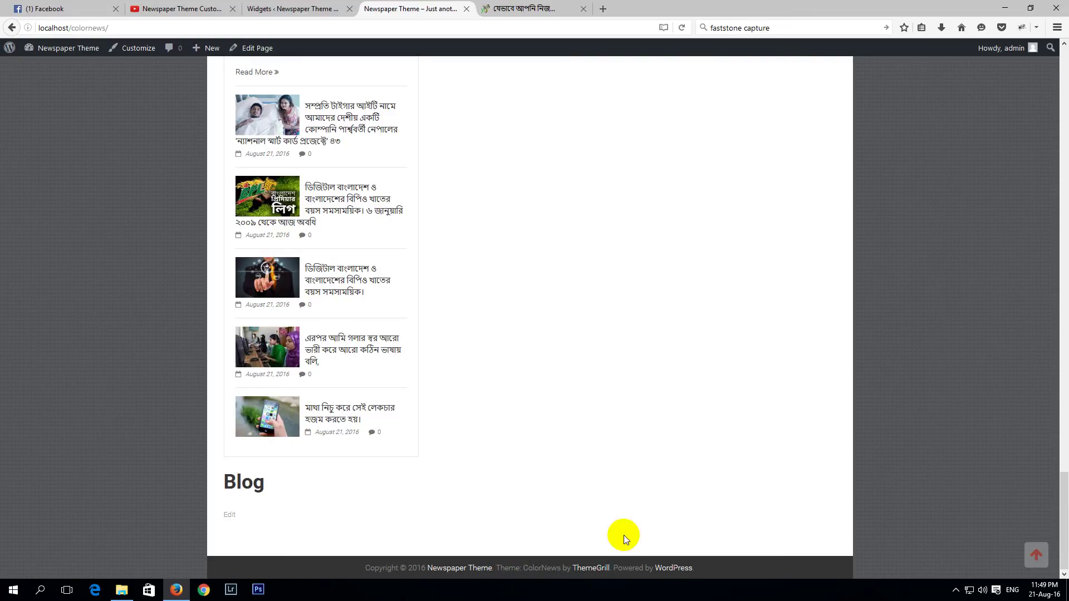
scroll(546, 426, "up", 15)
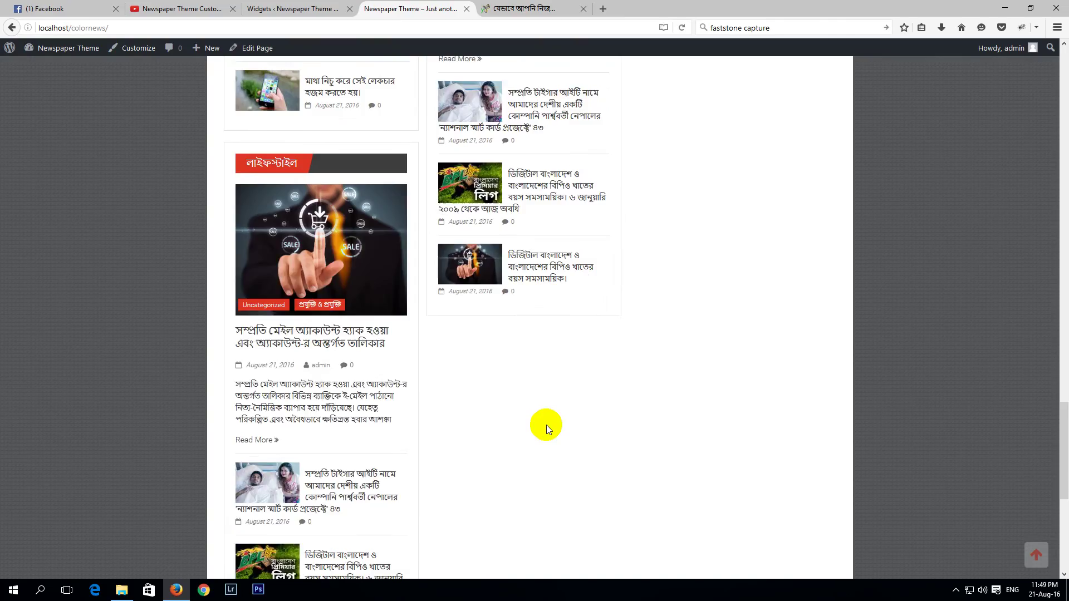
scroll(547, 425, "up", 10)
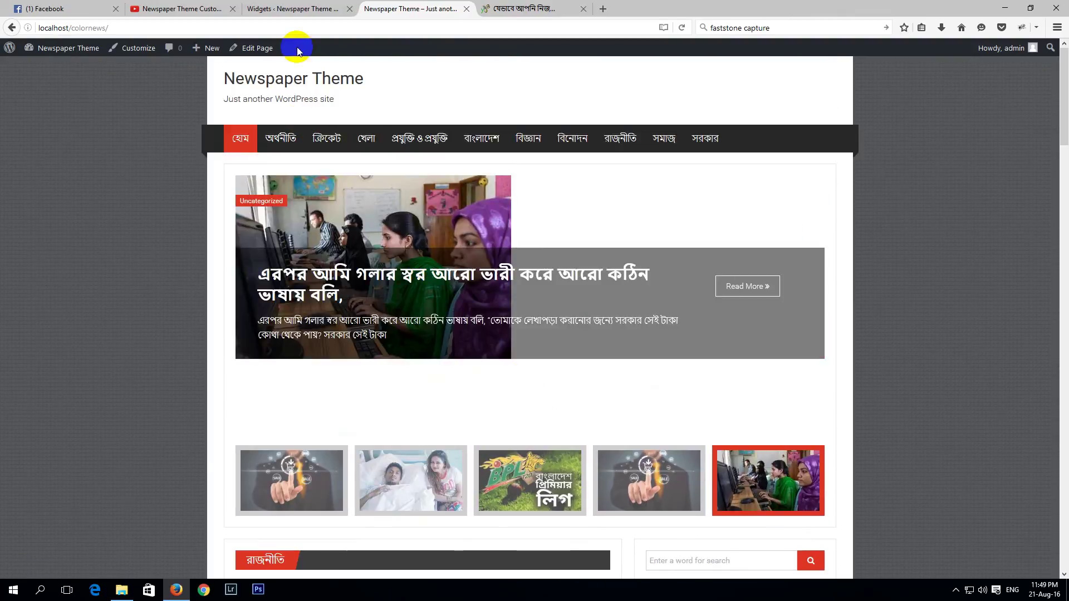
Step: Open the Site Identity settings in the theme customizer and clear the site's tagline
left_click(309, 8)
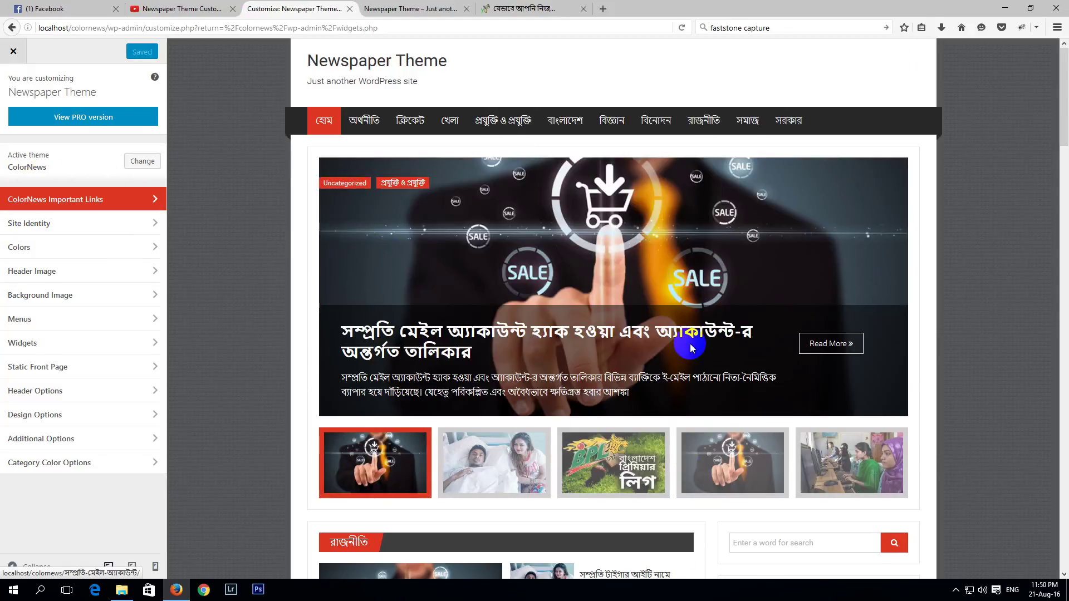
scroll(648, 292, "down", 7)
scroll(648, 295, "up", 3)
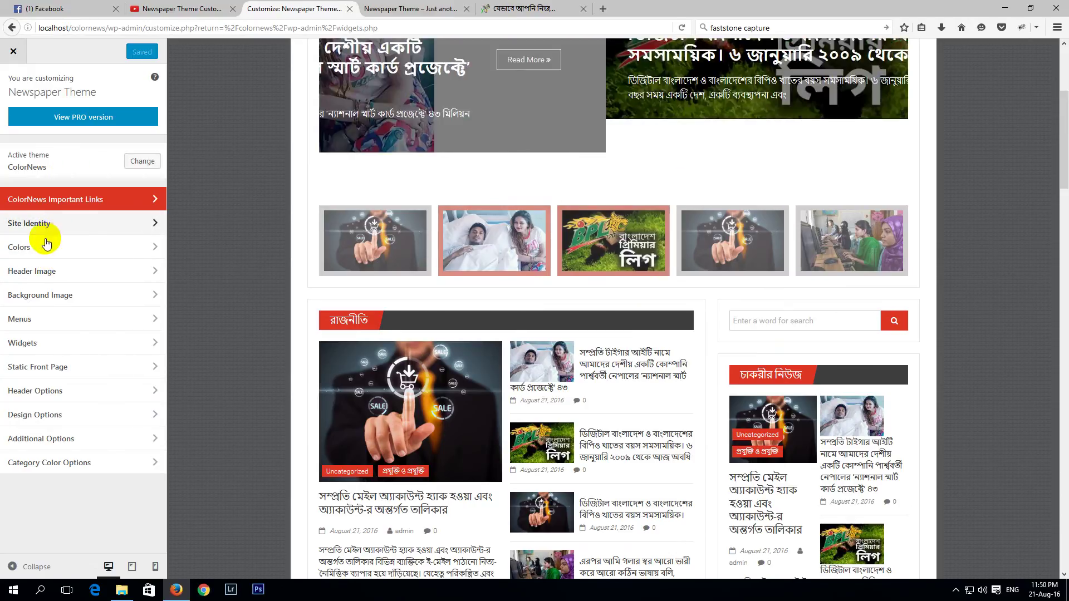
left_click(58, 225)
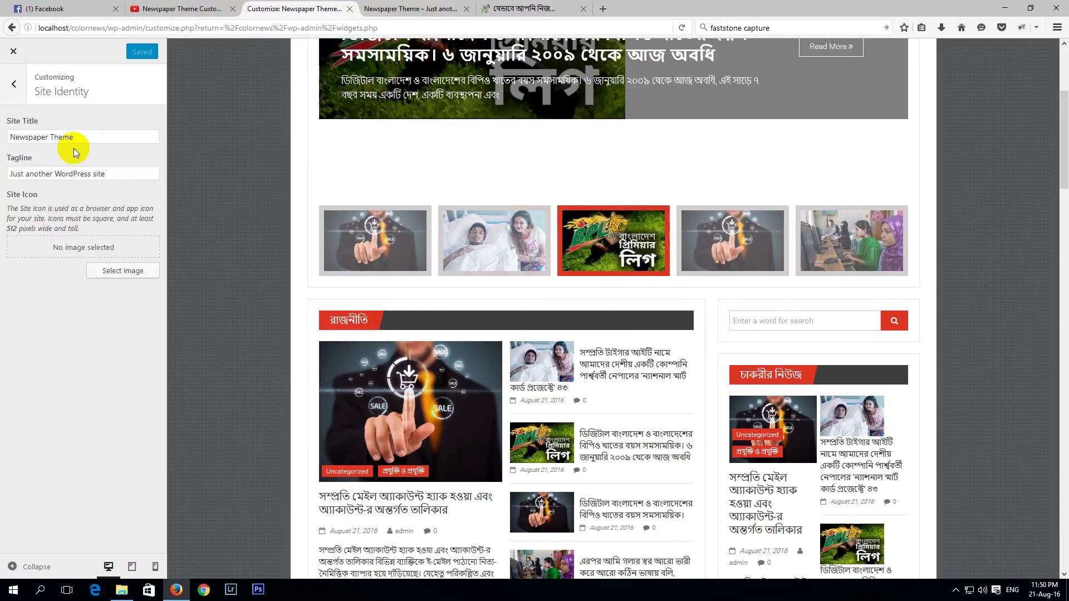
left_click_drag(3, 133, 4, 134)
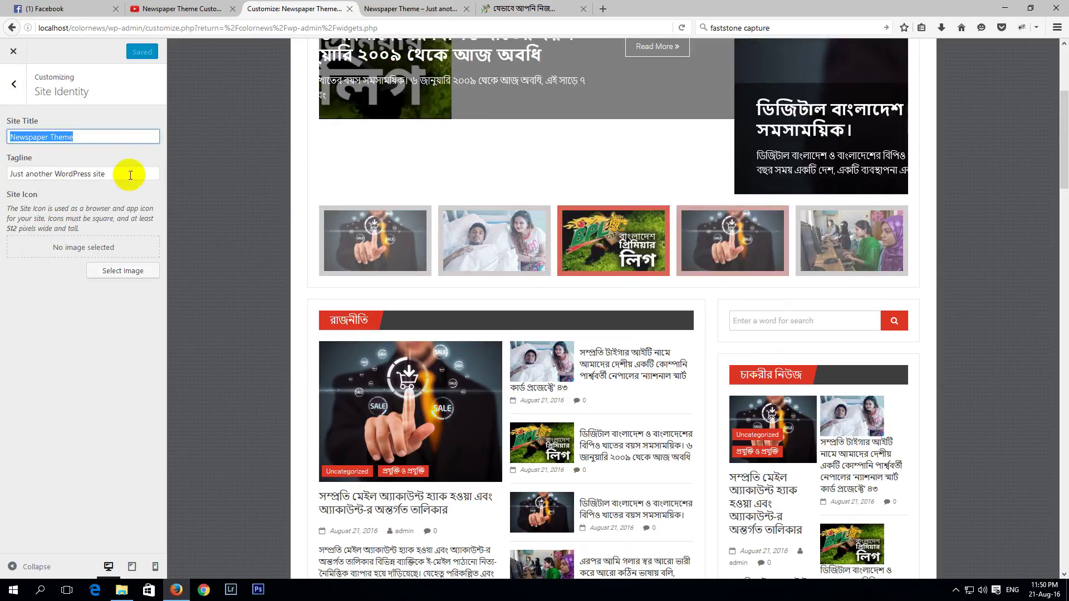
left_click_drag(130, 176, 3, 172)
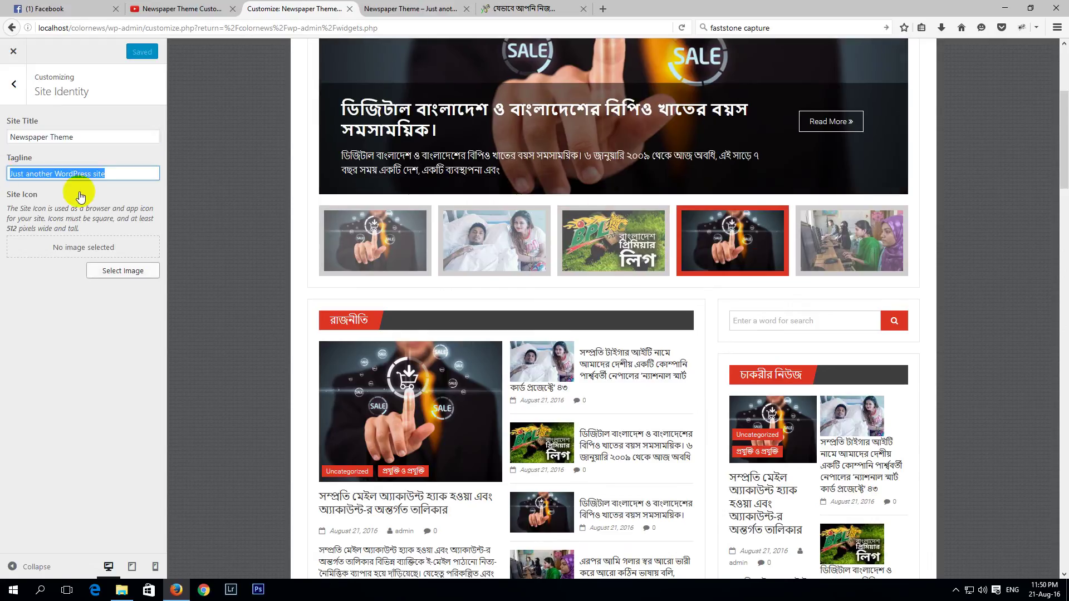
key("BackSpace")
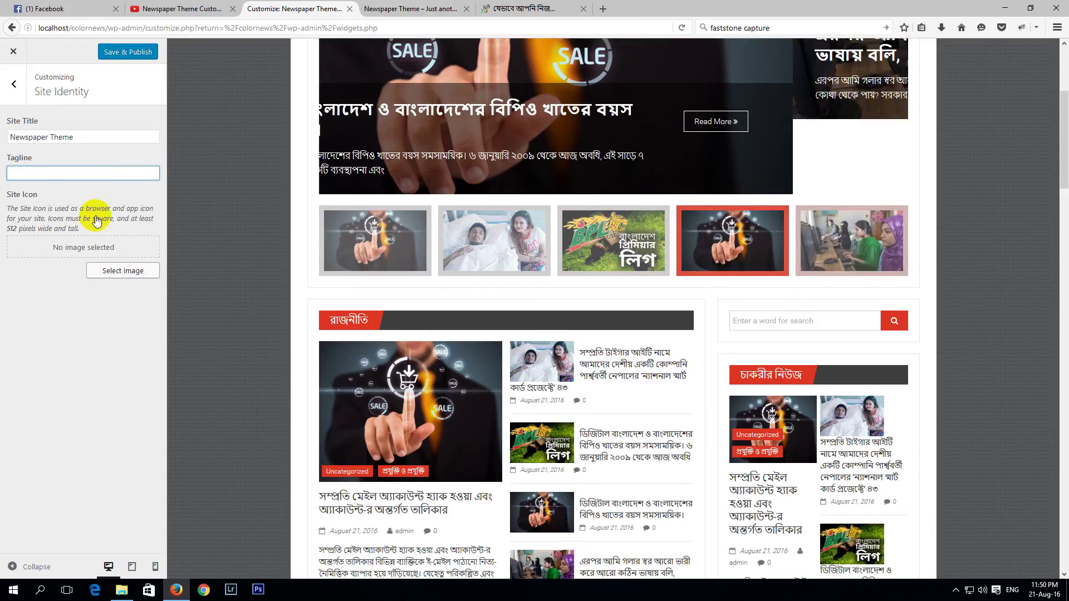
Step: Upload Untitled-1.jpg from the Desktop folder, crop it as the site icon, and save and publish the site identity changes
left_click(104, 273)
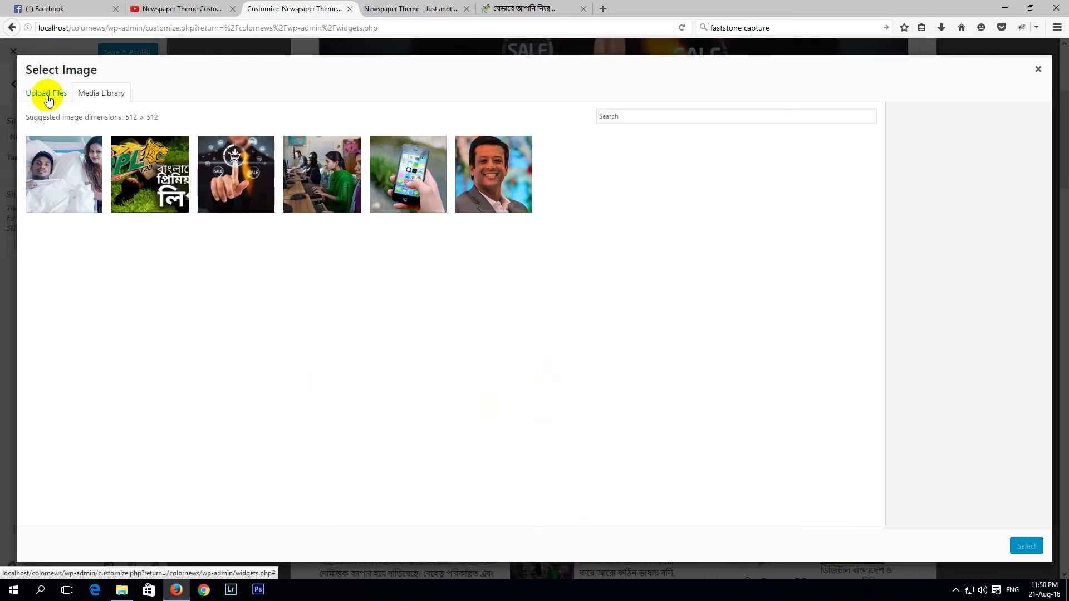
left_click(45, 93)
left_click(526, 285)
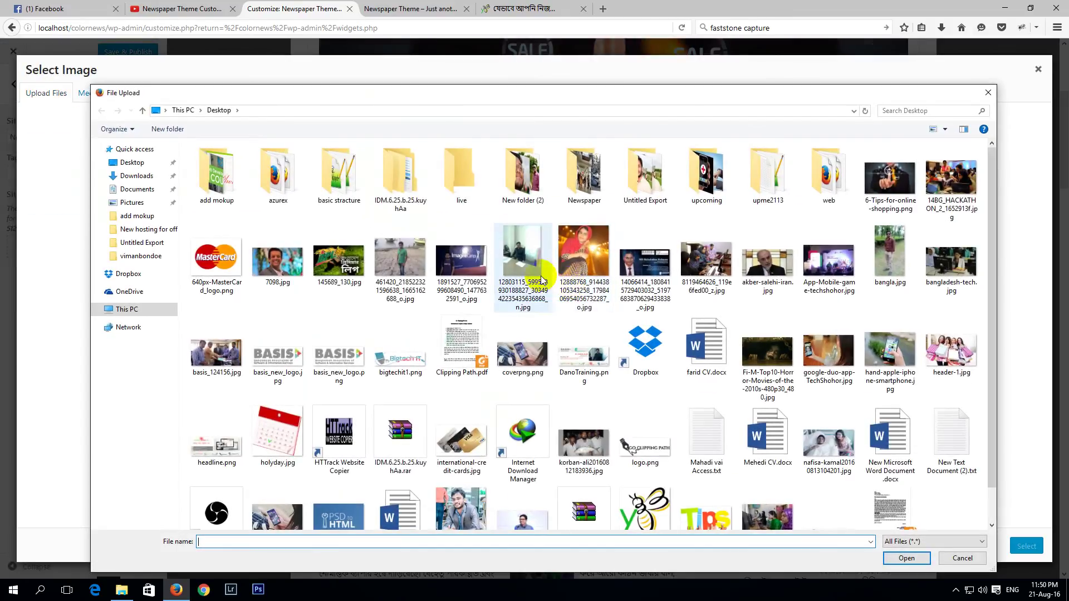
scroll(584, 305, "down", 2)
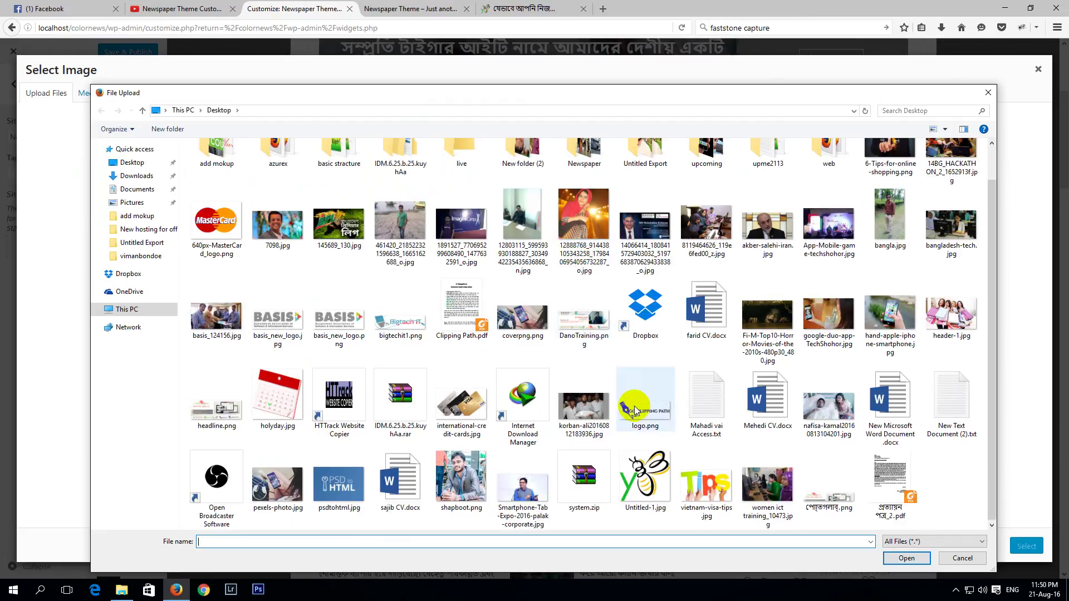
double_click(639, 477)
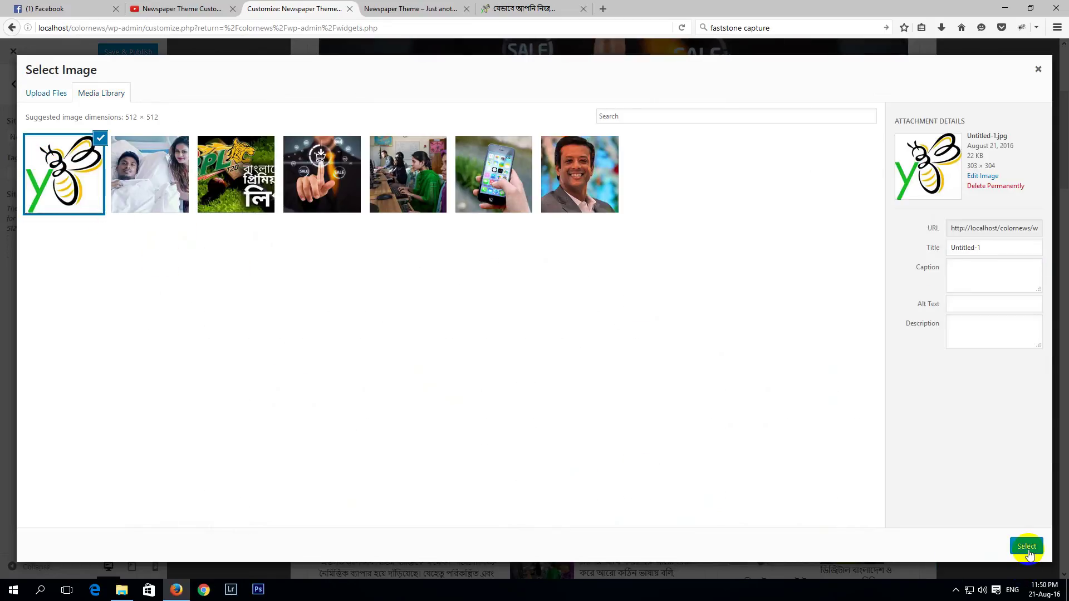
left_click(1028, 548)
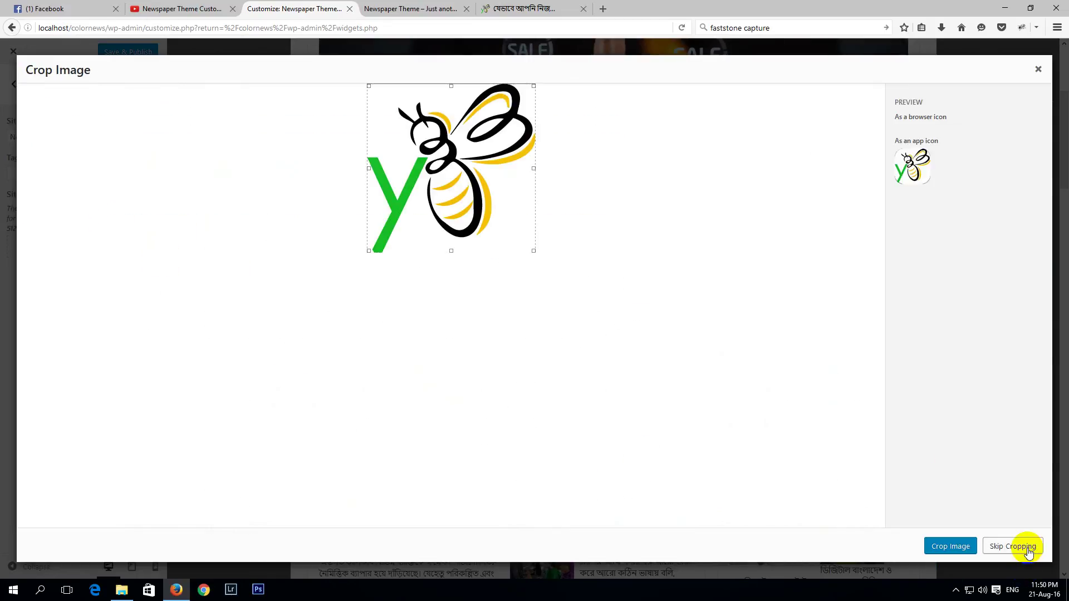
left_click(965, 549)
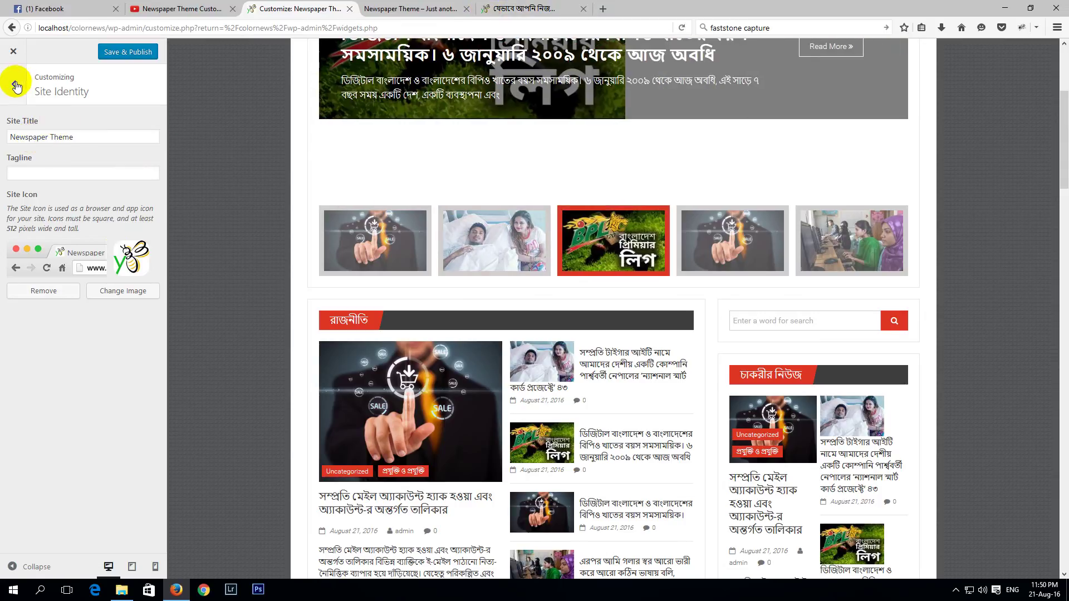
left_click(118, 50)
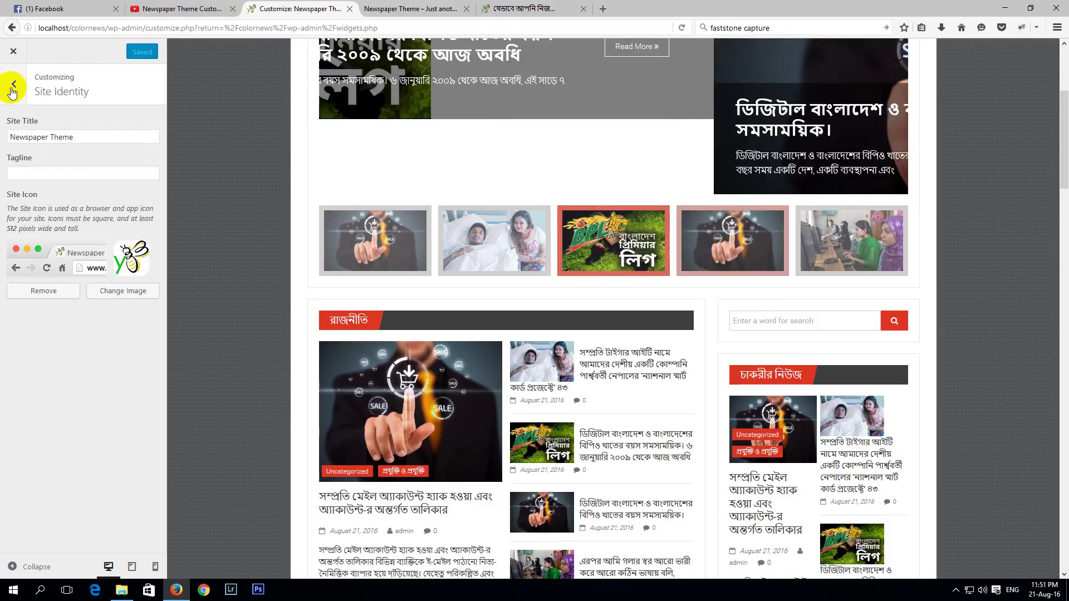
Step: View the background color setting in the customizer's Colors section and return to the main list of sections
left_click(13, 84)
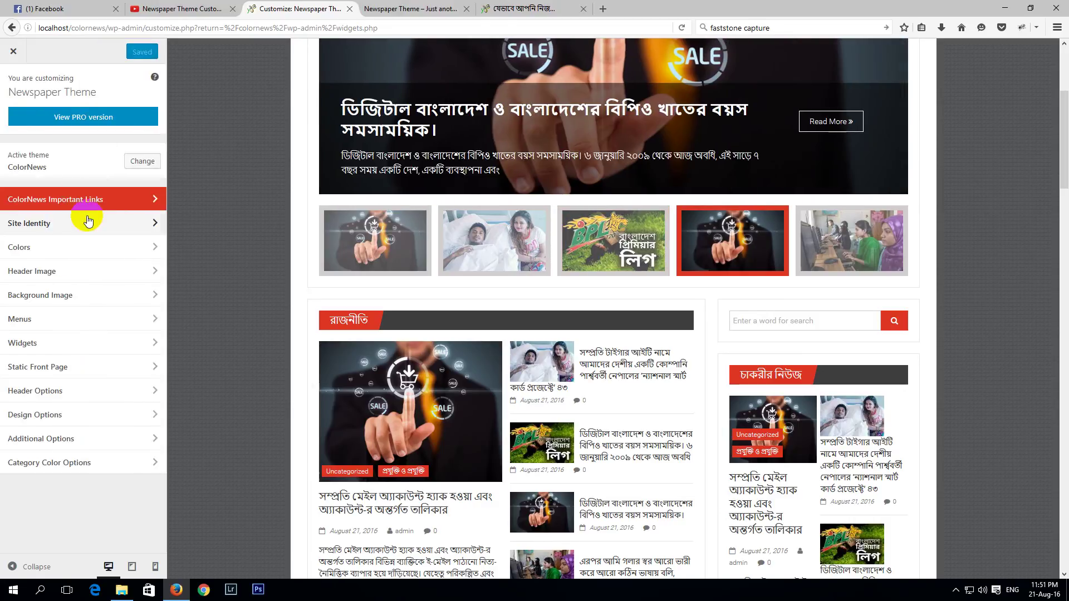
left_click(70, 248)
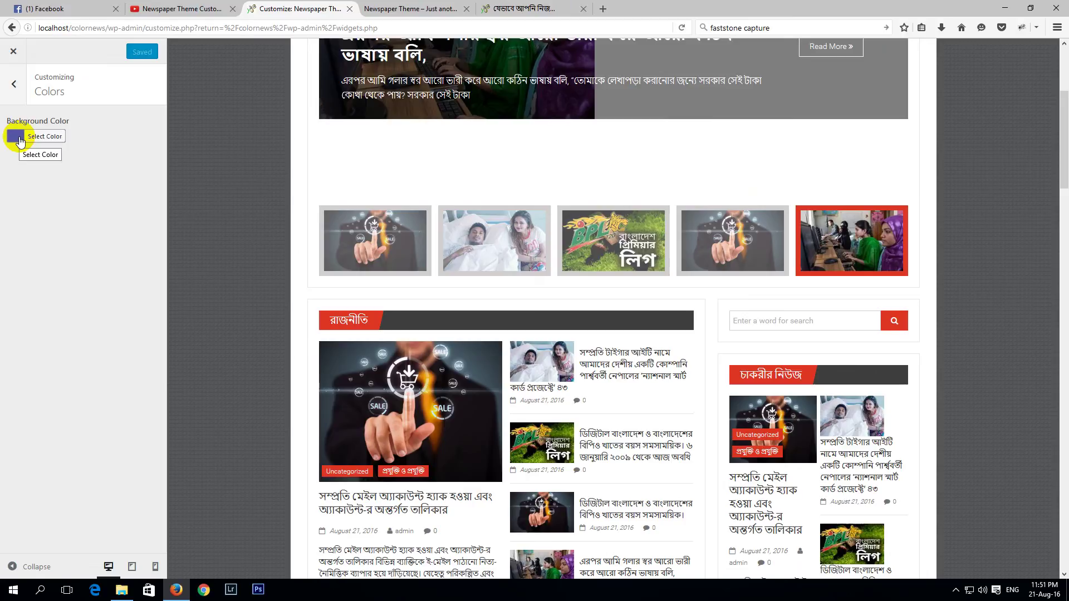
left_click(13, 84)
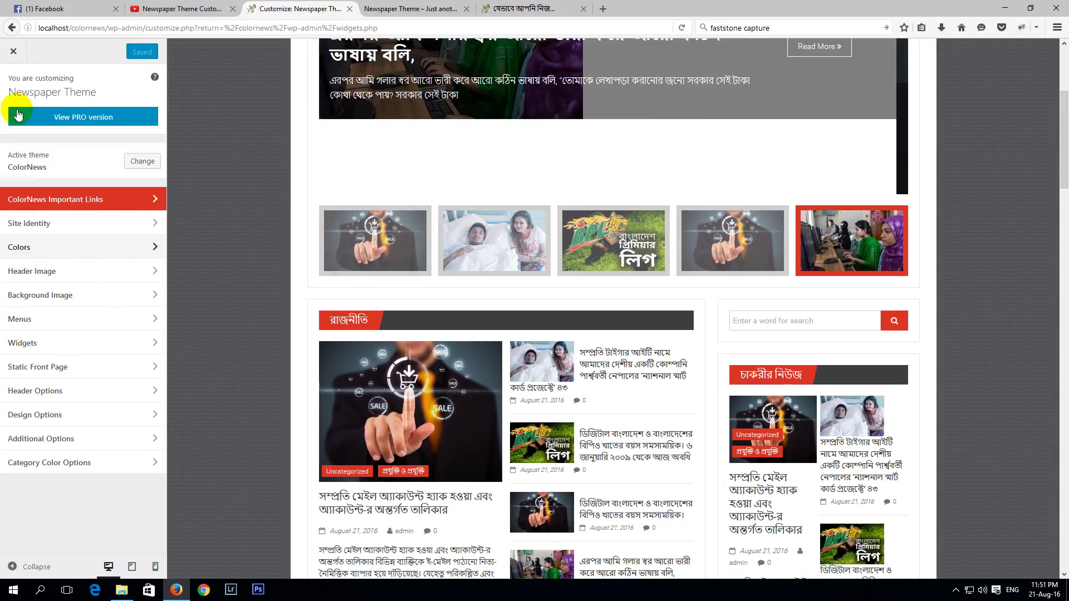
left_click(60, 273)
left_click(6, 87)
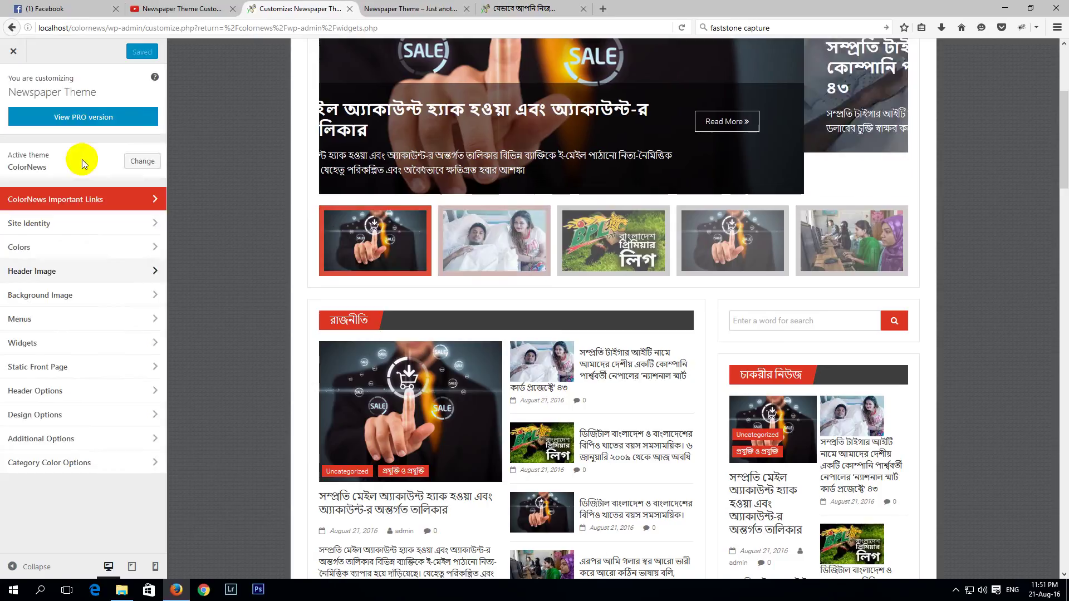
left_click(50, 219)
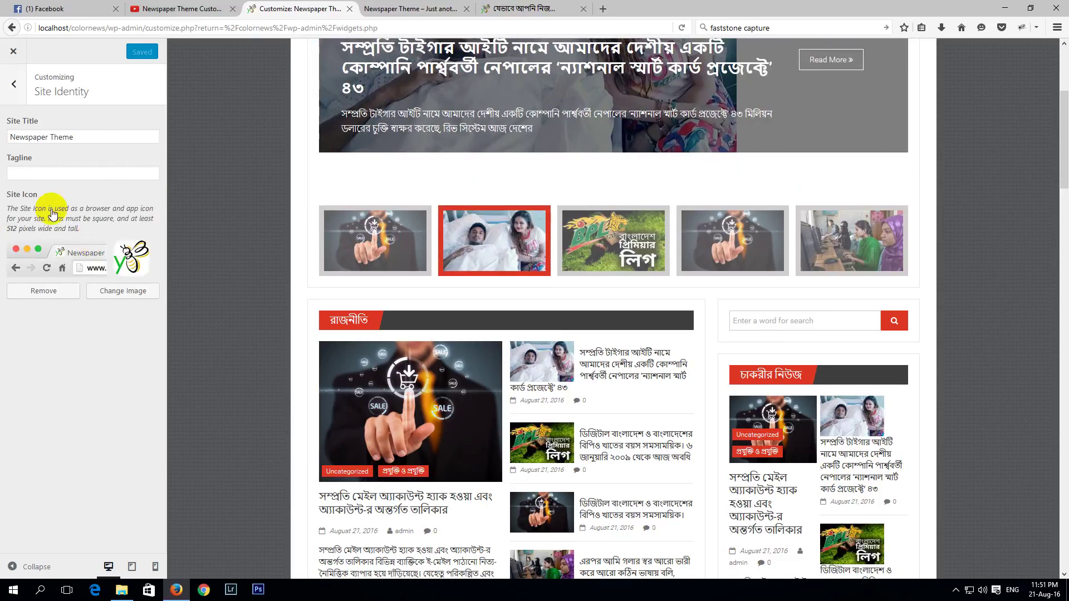
left_click(13, 84)
Step: Set the site's background color to the dark gray #525452 in the Colors section
left_click(69, 245)
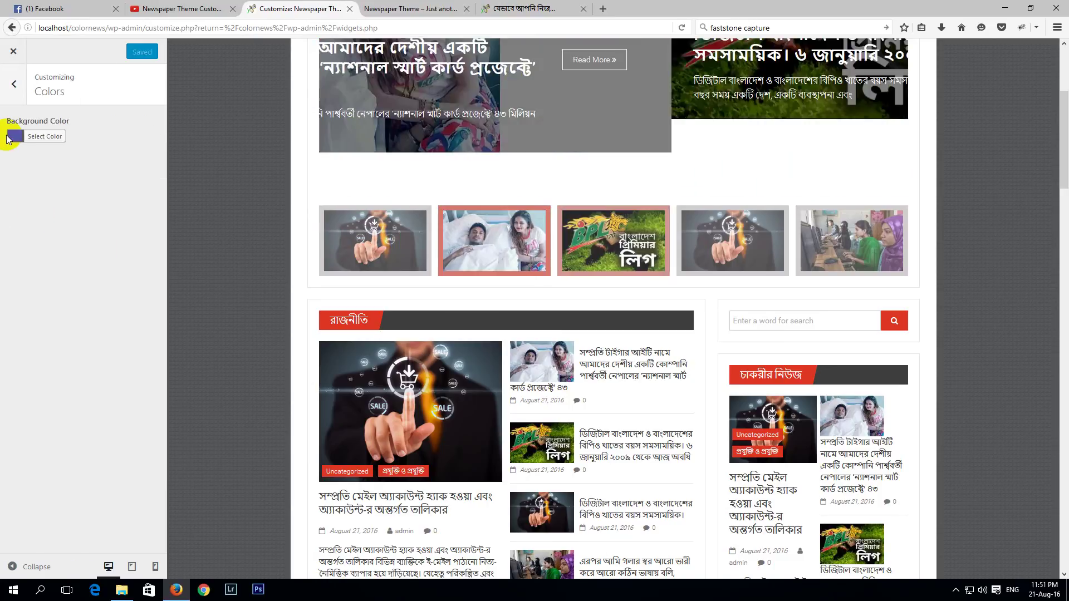
left_click(17, 135)
left_click_drag(86, 226, 39, 172)
left_click_drag(52, 222, 55, 220)
left_click_drag(33, 185, 46, 219)
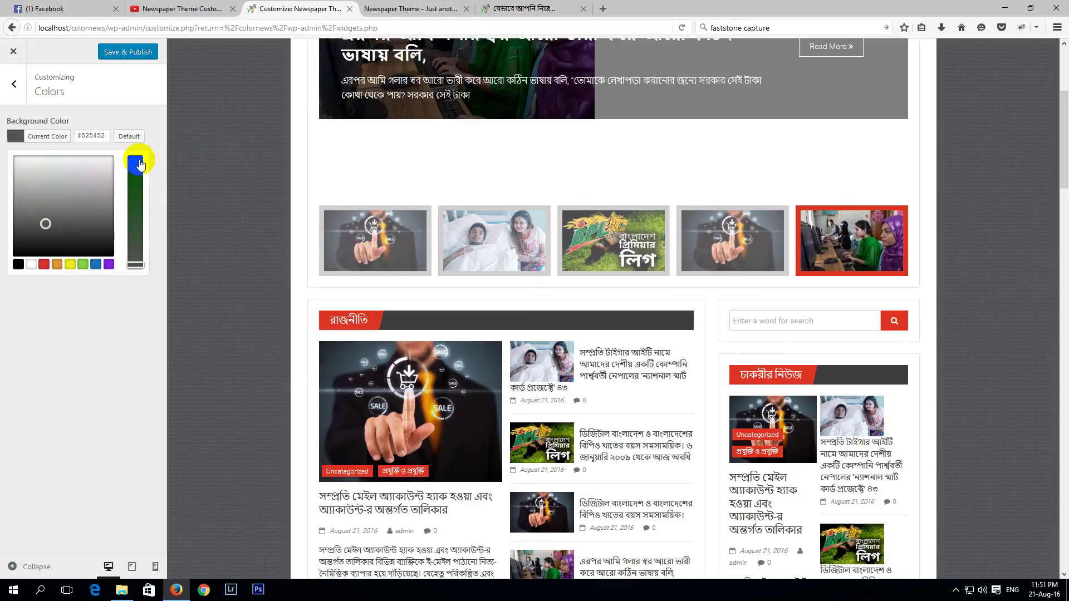
left_click(248, 121)
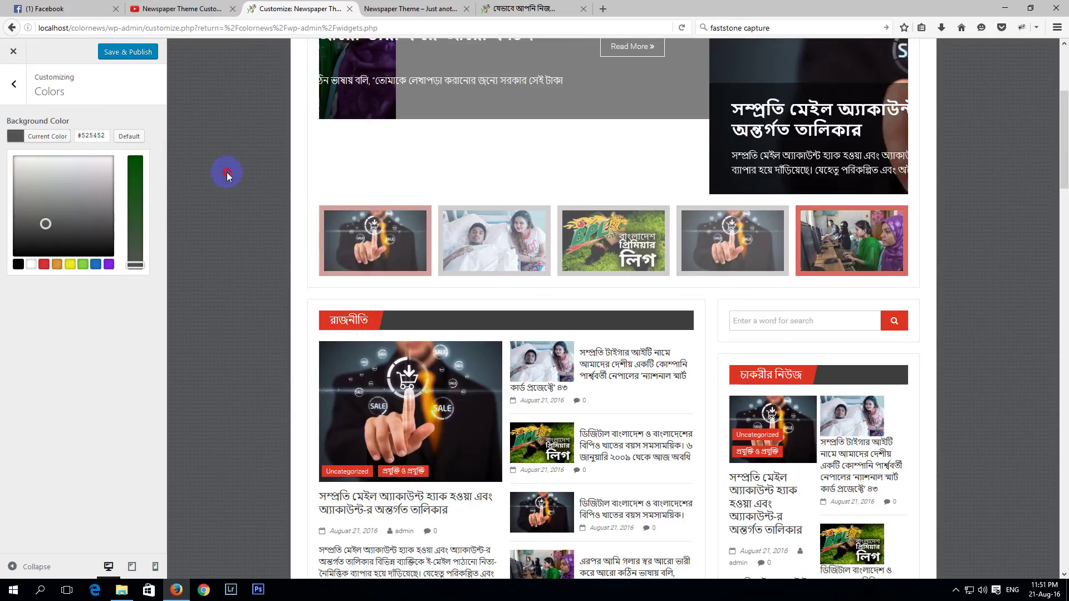
Step: Set the shopping cart image from the media library as the header image, moving the crop area down to the pointing hand
left_click(14, 83)
left_click(61, 277)
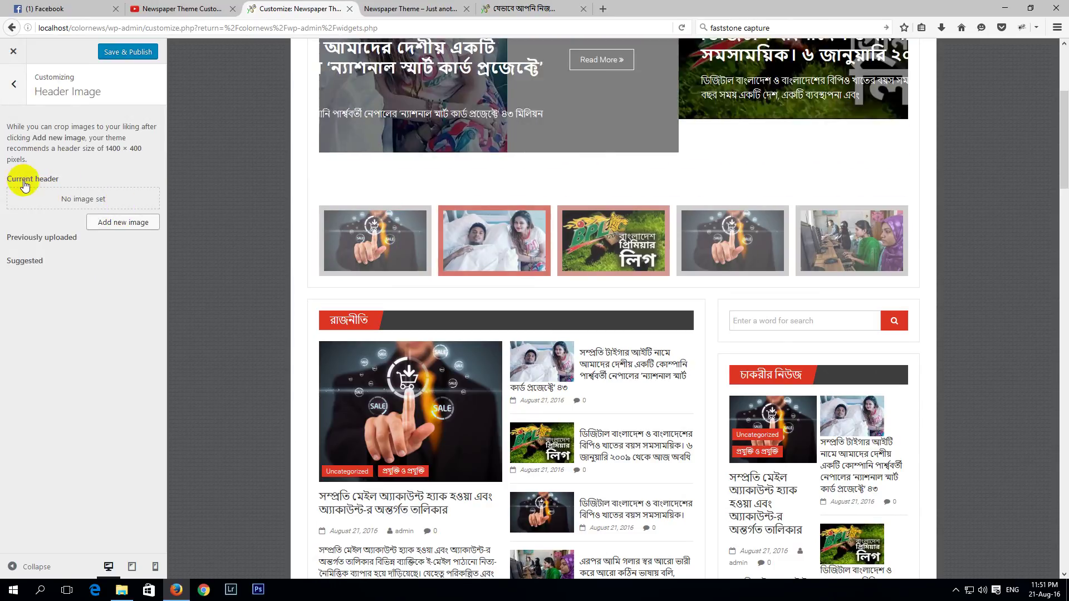
scroll(501, 112, "up", 4)
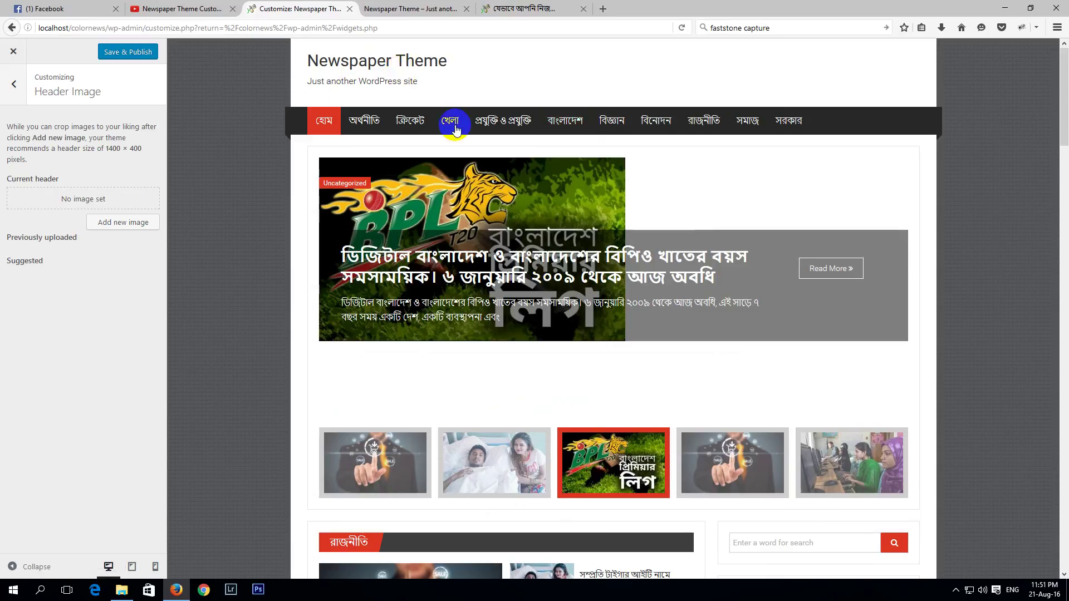
left_click(127, 227)
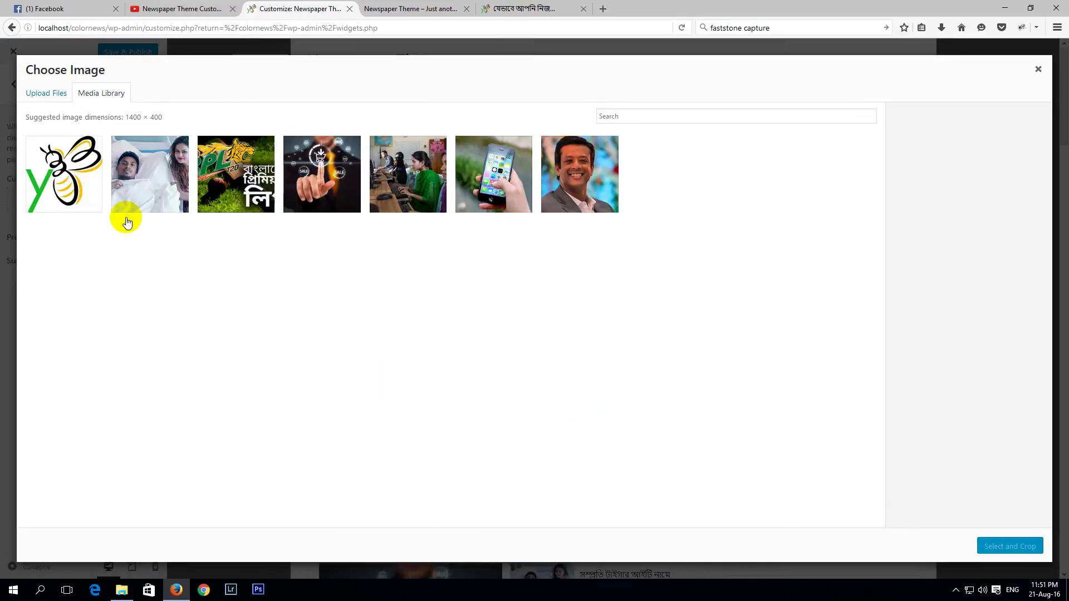
left_click(304, 168)
left_click(1019, 551)
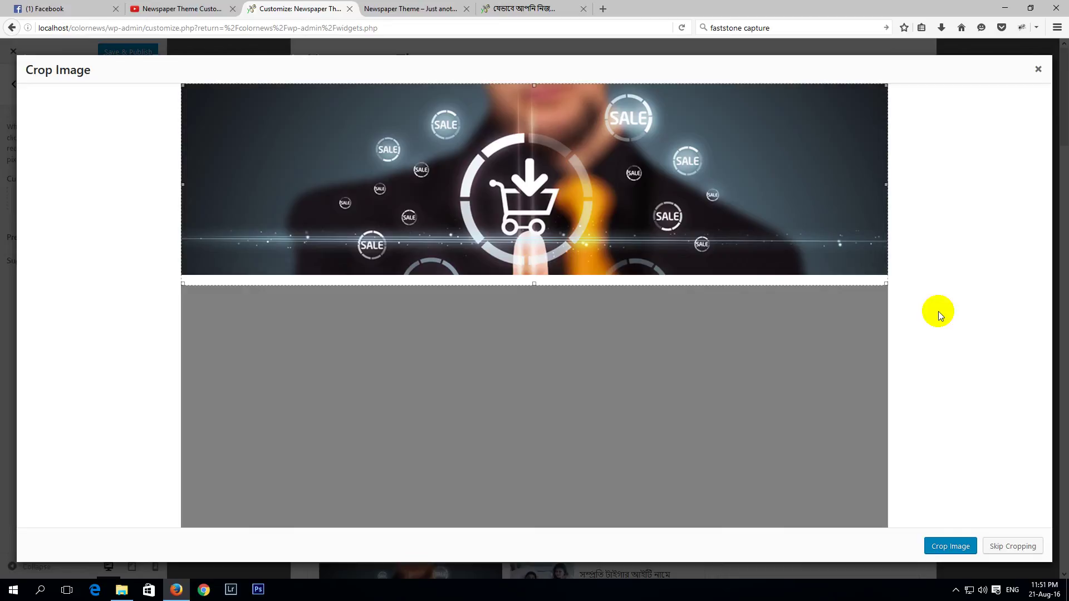
left_click_drag(517, 330, 526, 278)
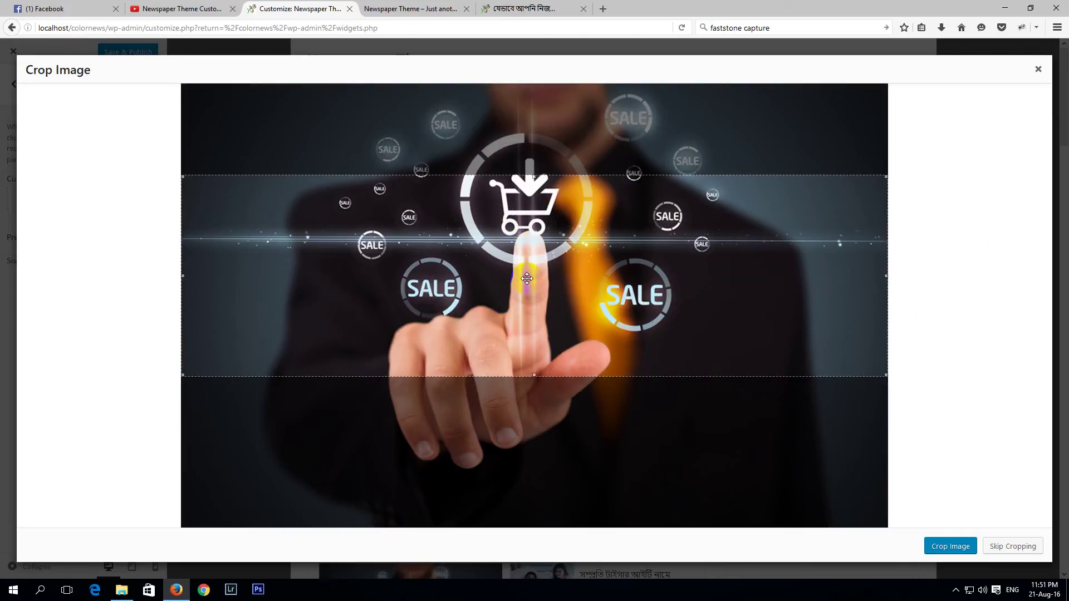
left_click(951, 546)
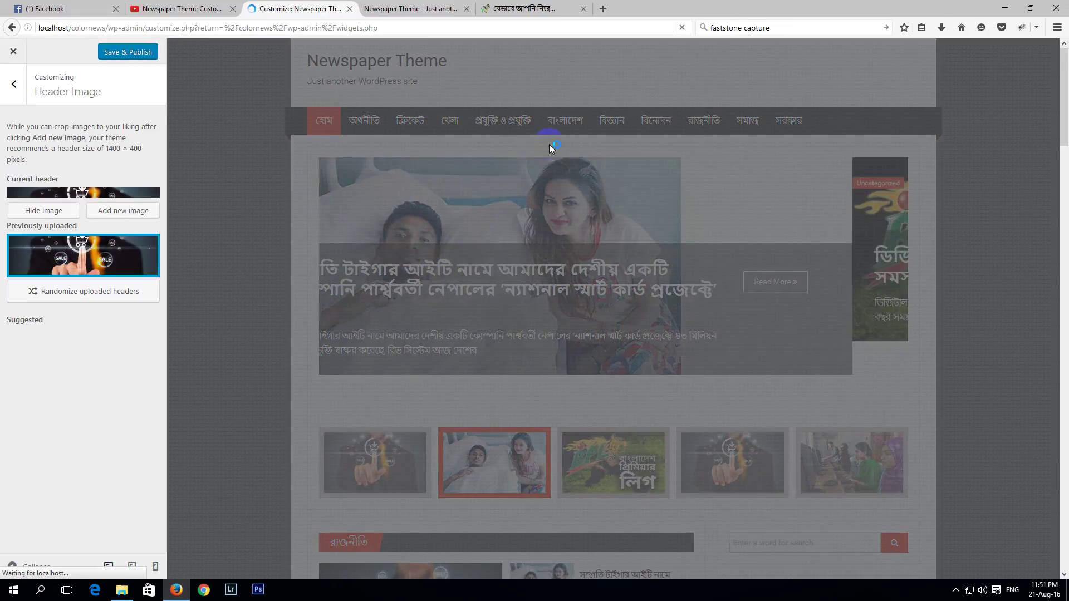
Step: Check the header image in the front page preview, hide it, and return to the main list of sections
scroll(518, 241, "up", 4)
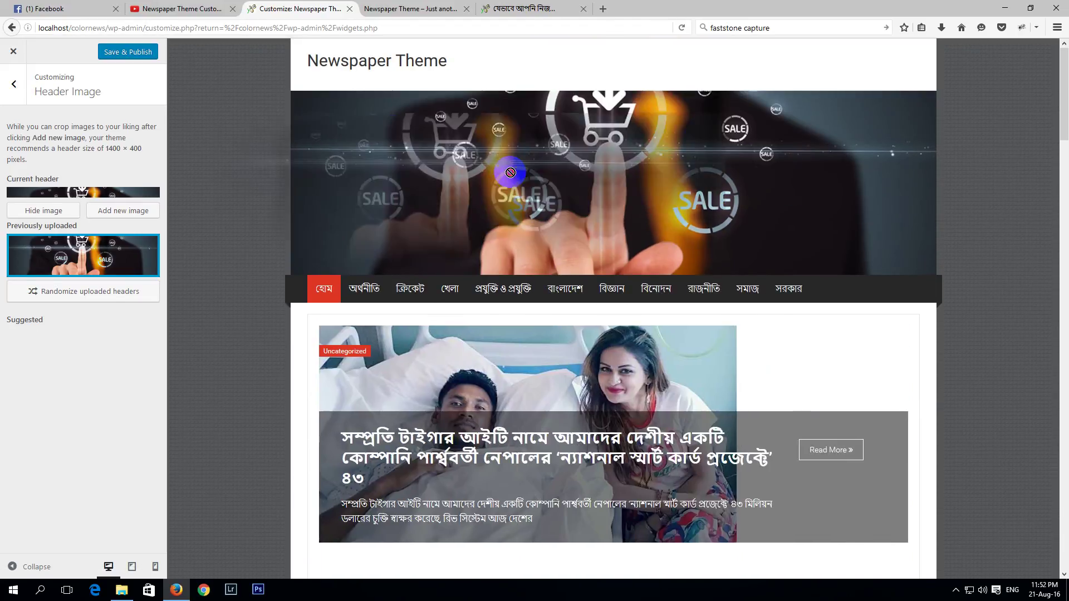
scroll(636, 217, "down", 6)
scroll(635, 213, "up", 6)
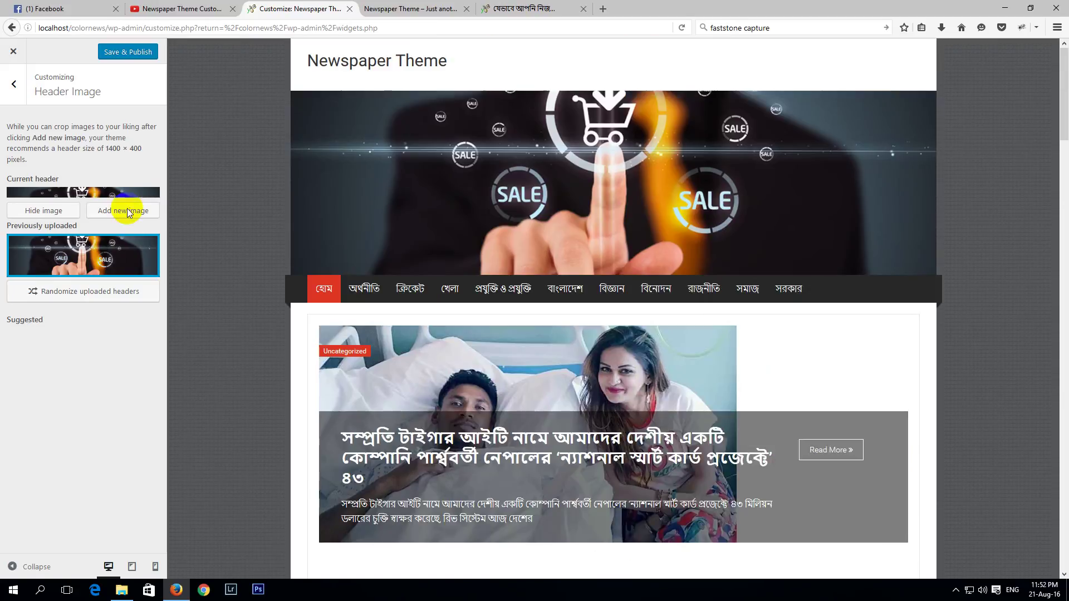
scroll(640, 176, "down", 3)
scroll(639, 177, "up", 3)
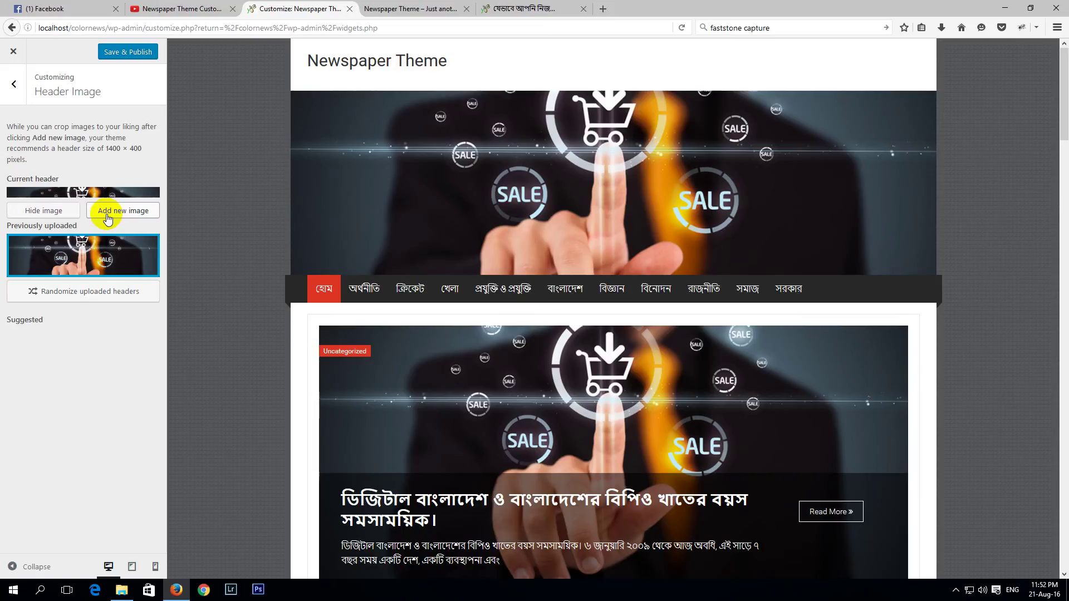
left_click(109, 214)
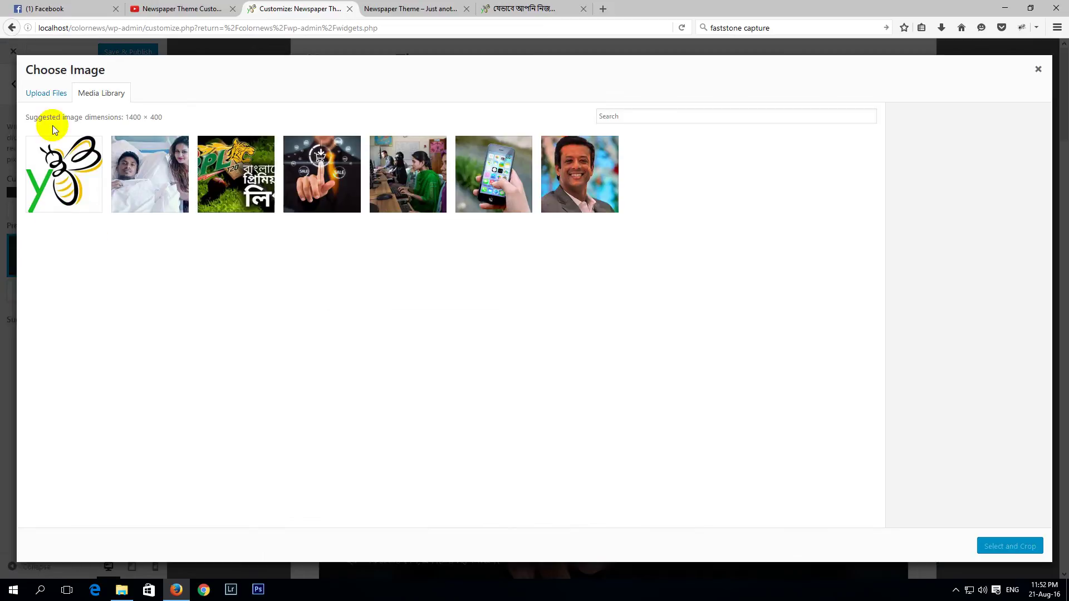
left_click(1038, 69)
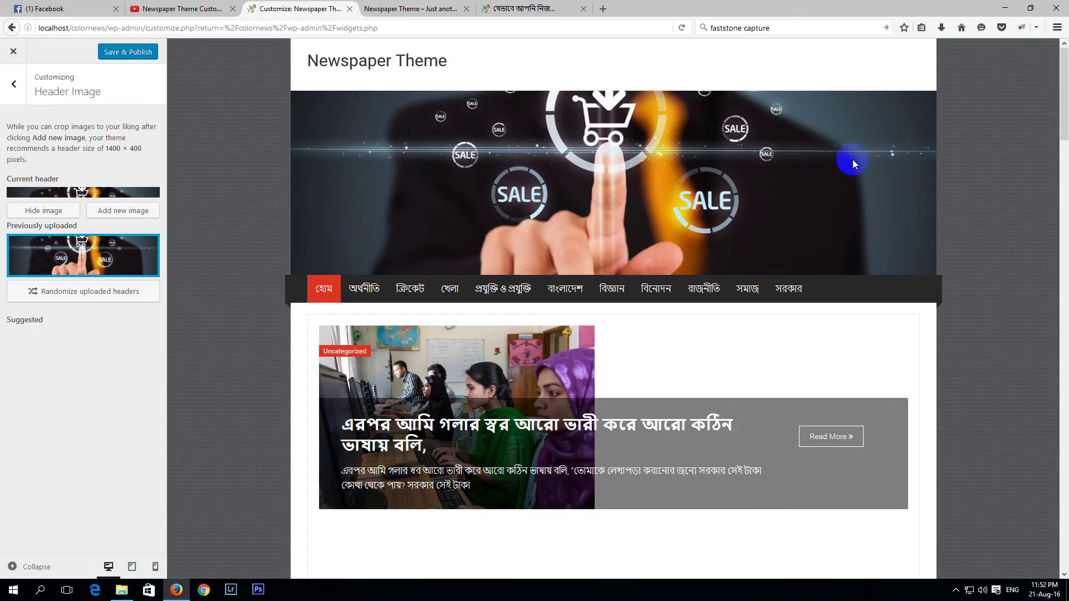
left_click(59, 216)
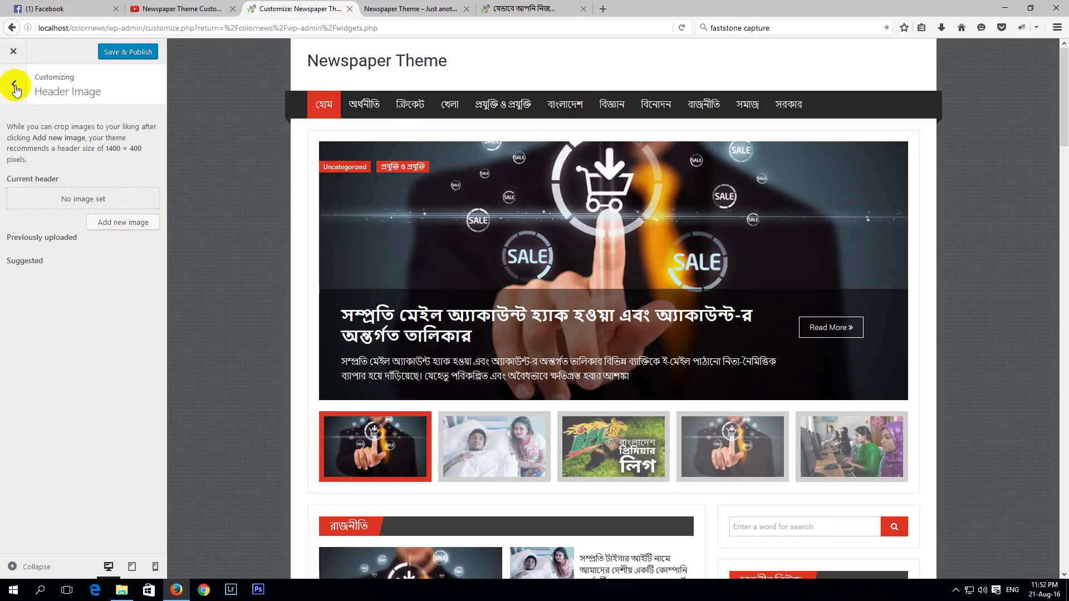
left_click(15, 87)
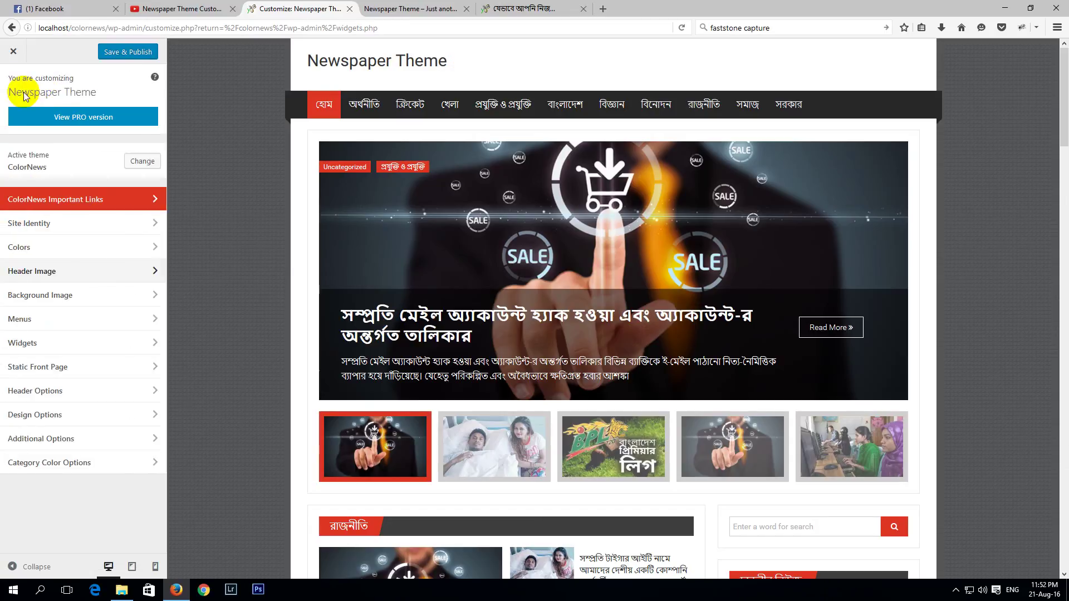
Step: Check the Background Image on the page preview, remove it, and restore the default background image
left_click(61, 302)
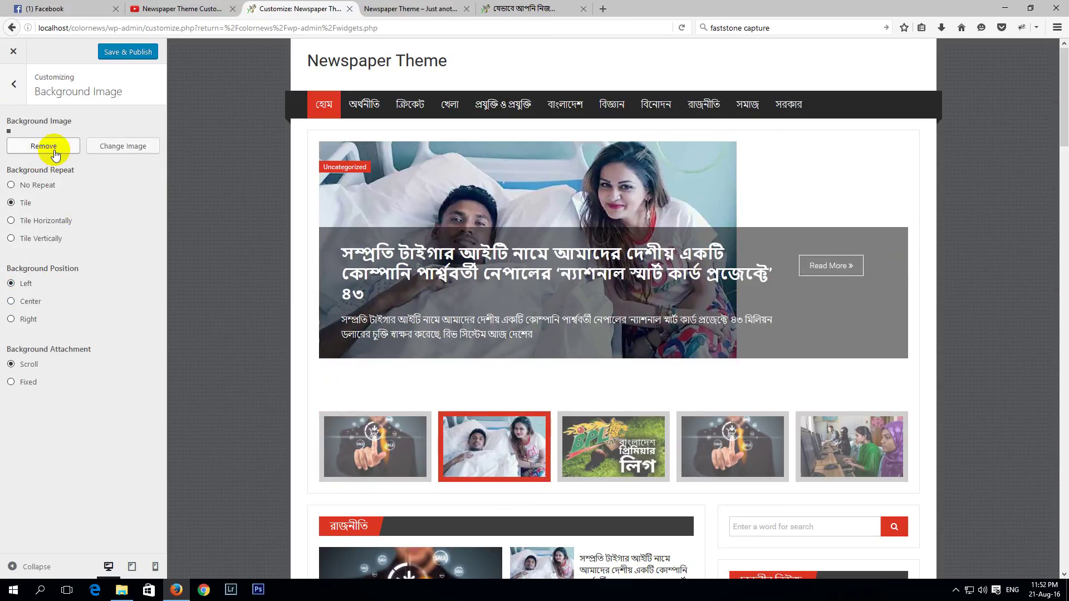
scroll(242, 226, "down", 4)
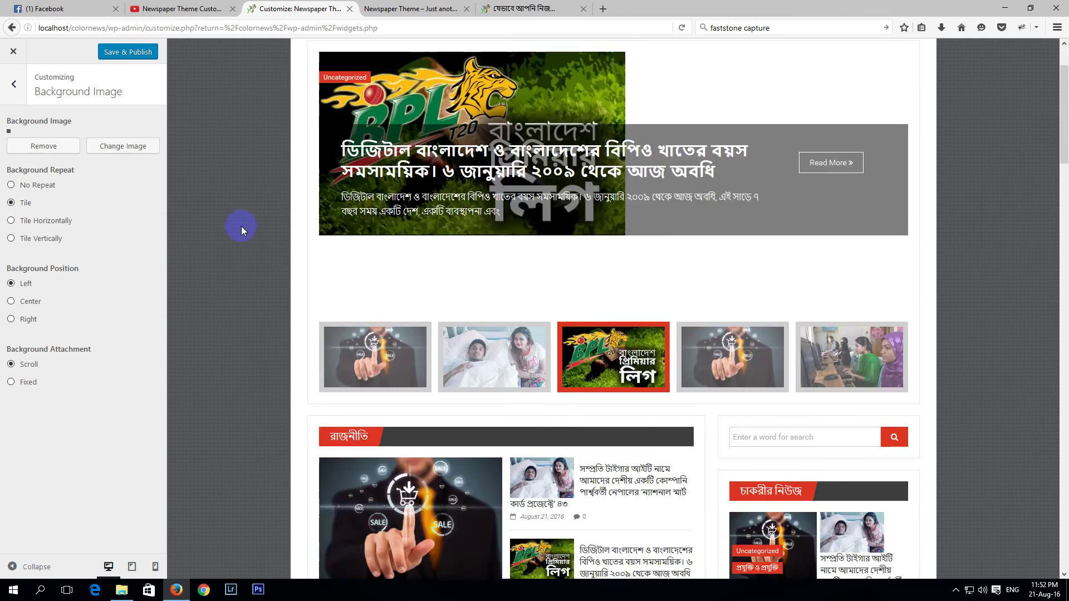
scroll(228, 250, "up", 4)
scroll(243, 239, "down", 12)
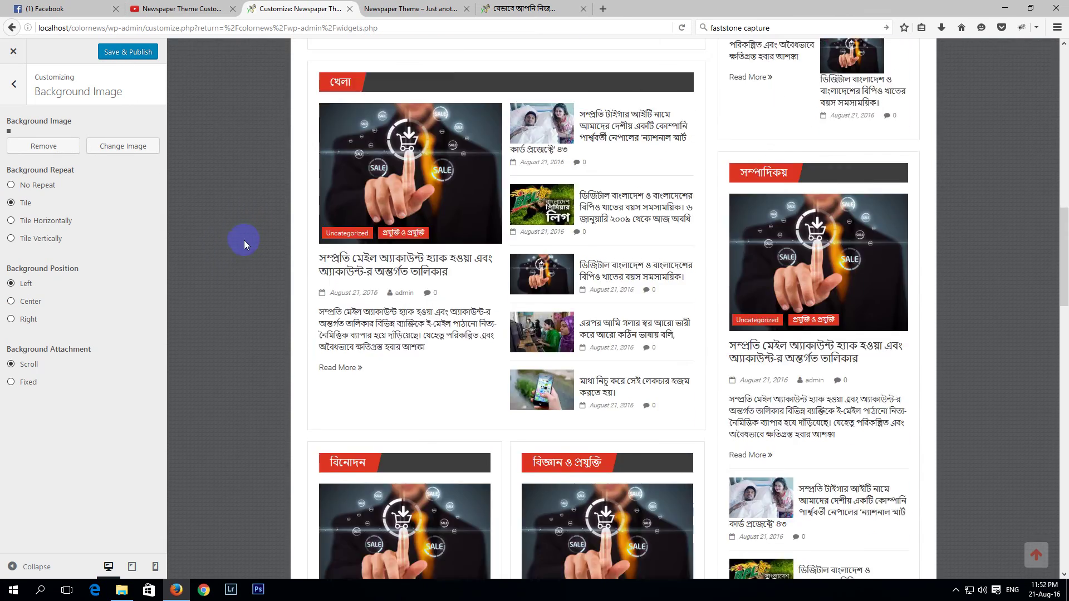
scroll(243, 245, "down", 10)
scroll(242, 244, "up", 7)
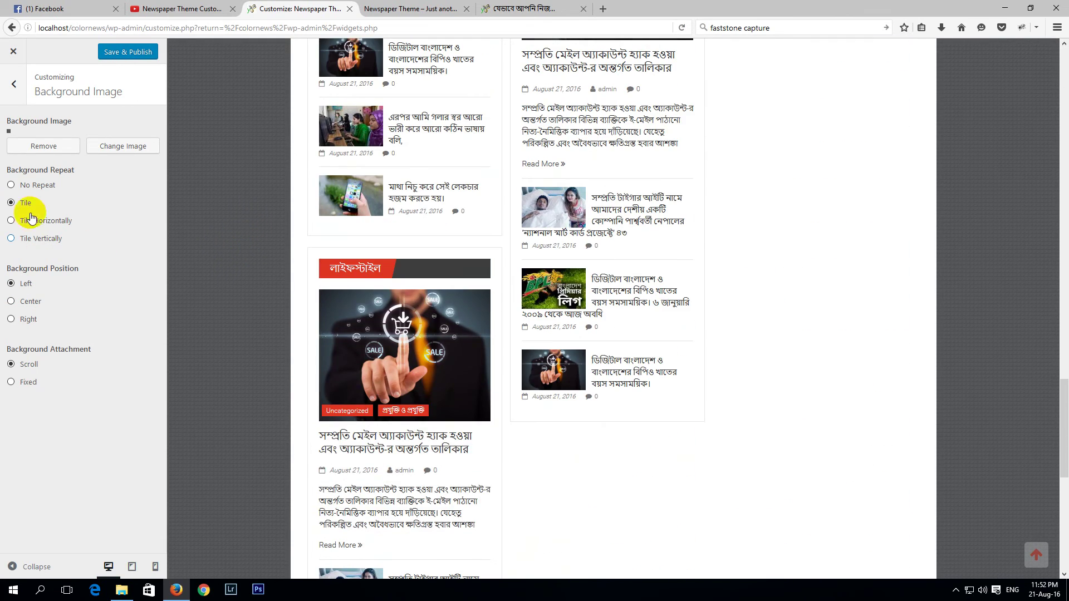
left_click(44, 146)
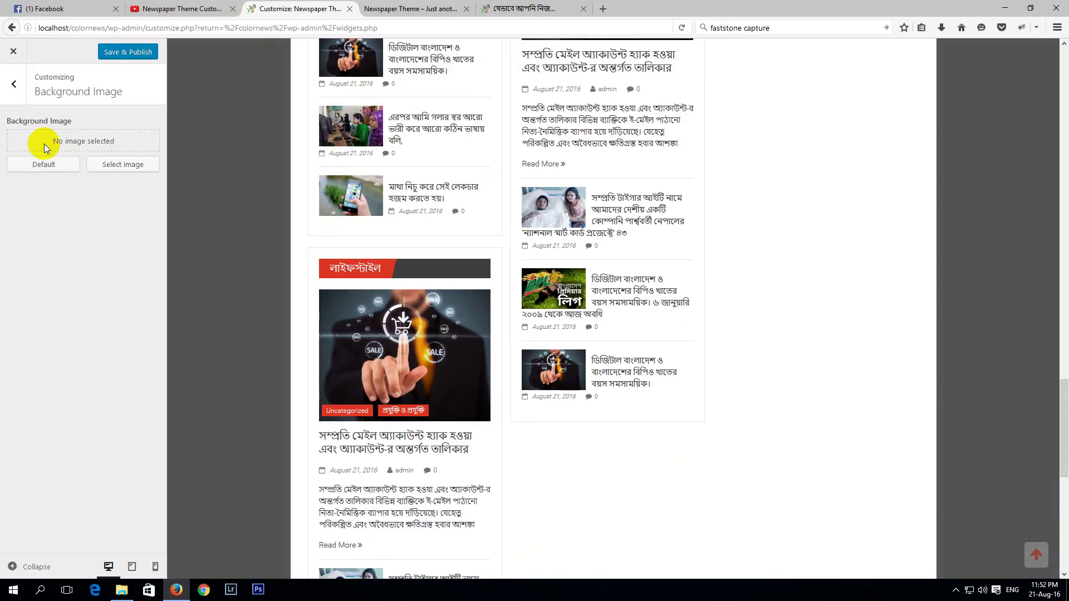
left_click(47, 162)
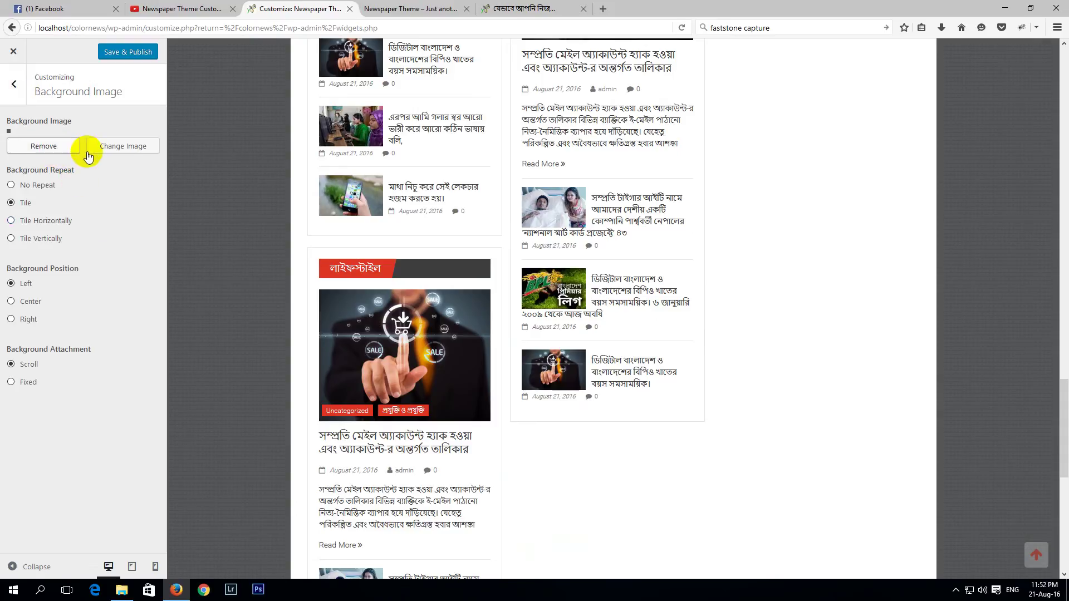
left_click(116, 149)
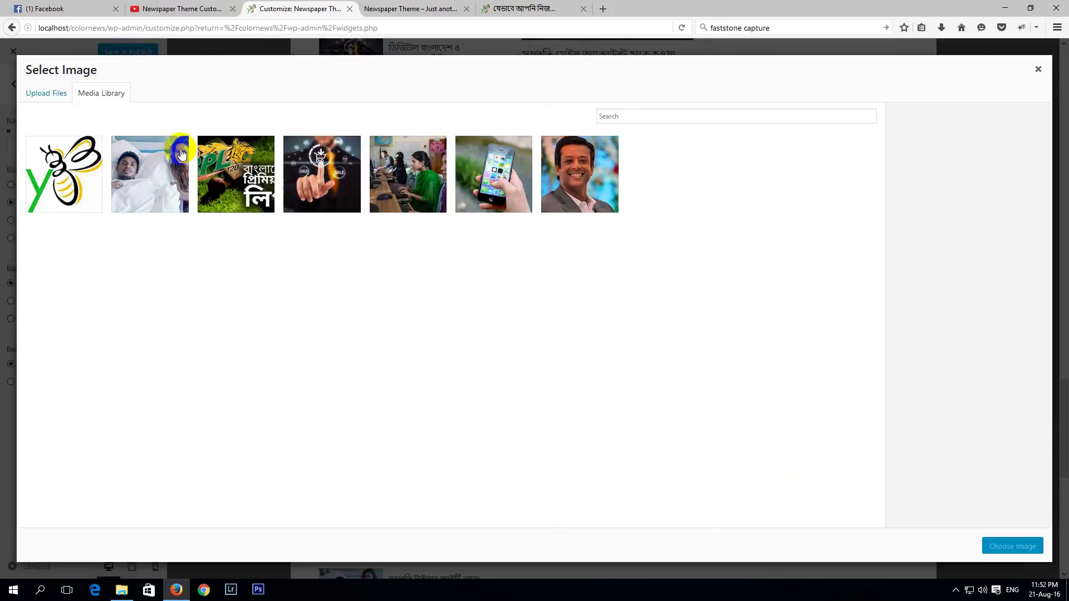
left_click(49, 93)
left_click(524, 290)
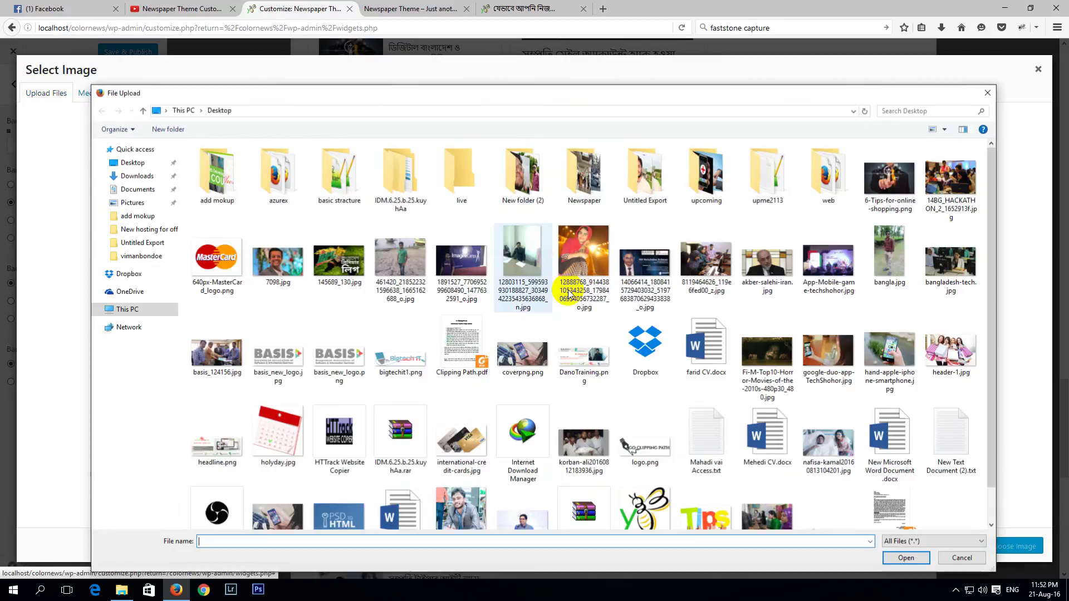
scroll(568, 267, "down", 1)
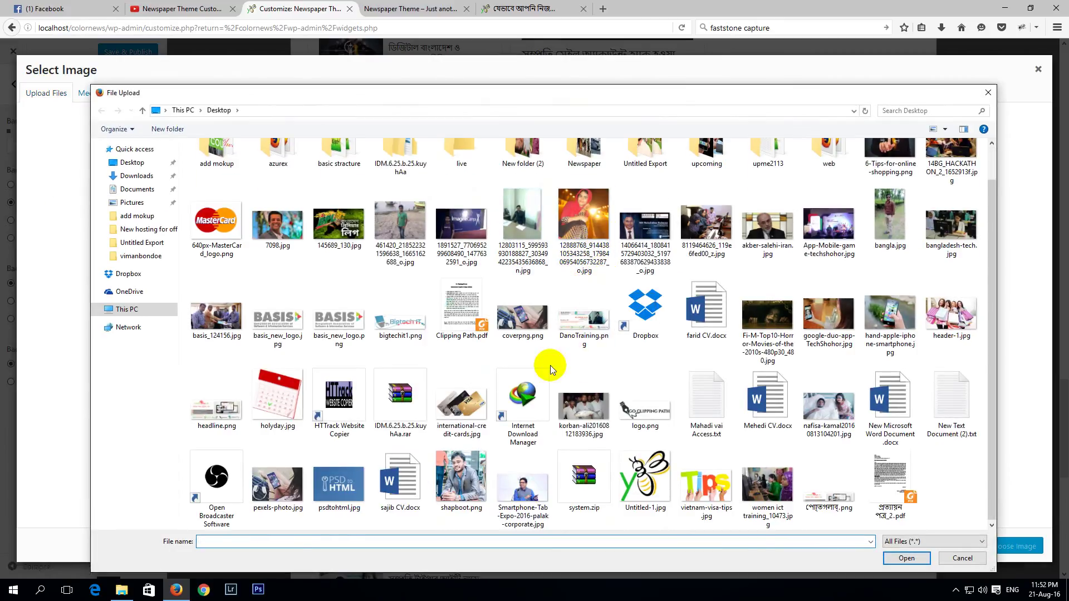
left_click(988, 93)
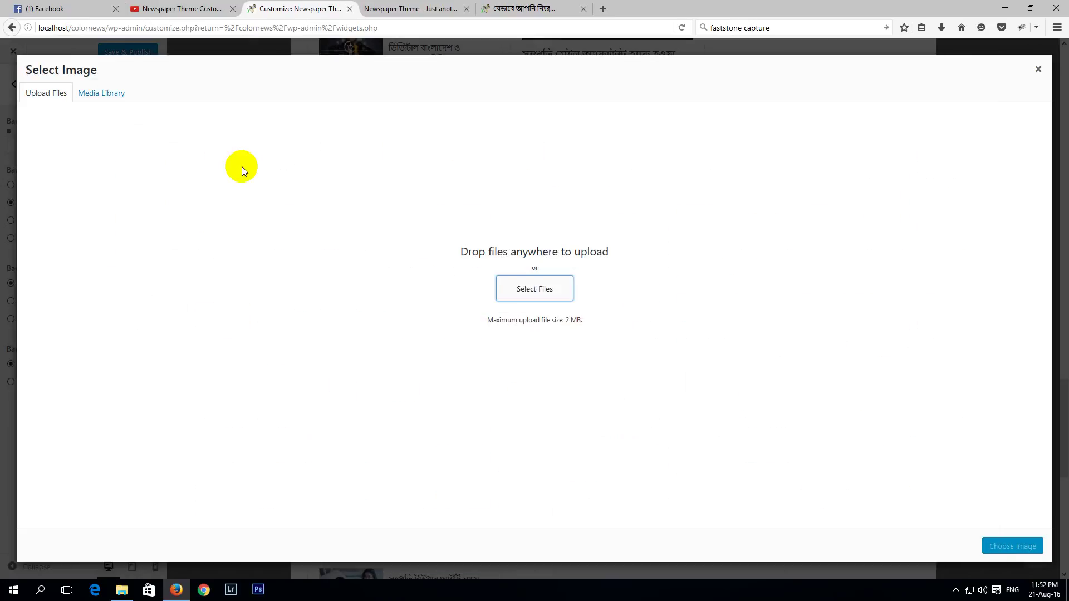
left_click(1038, 70)
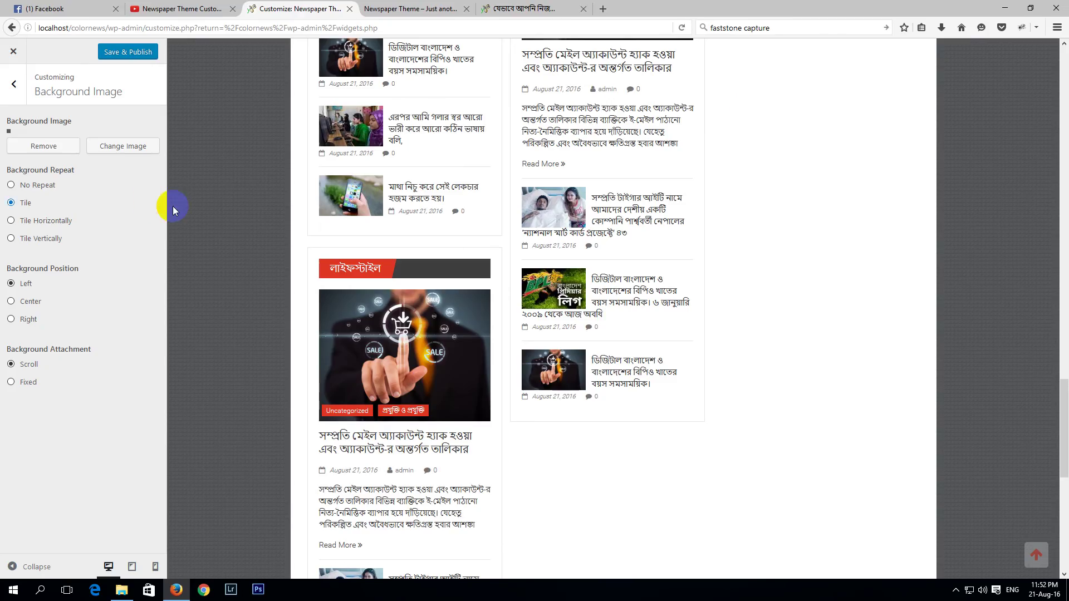
left_click(15, 84)
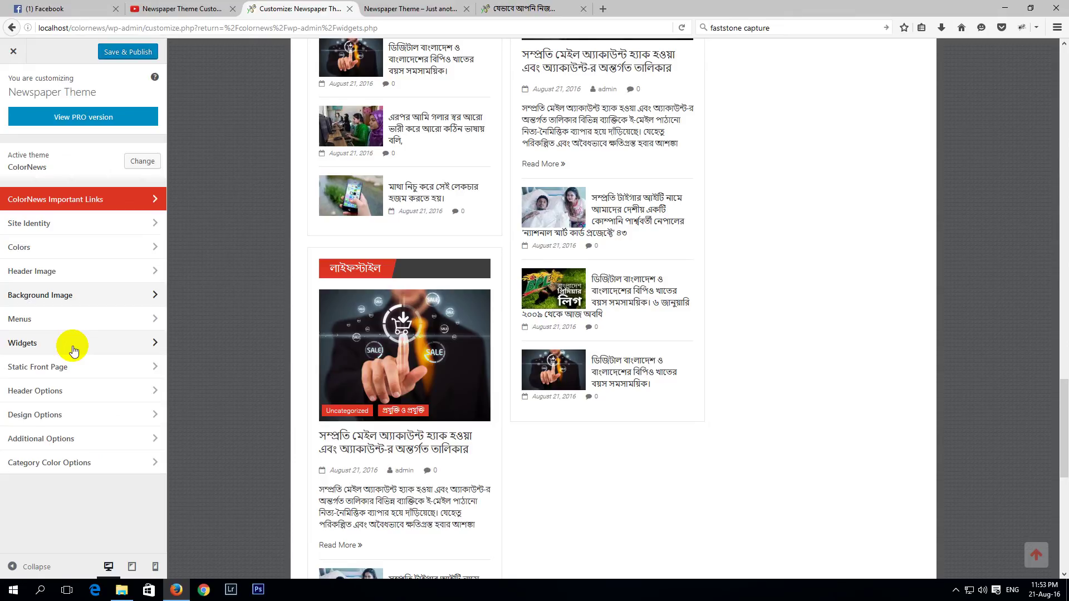
Step: Look over the front page preview and view the Static Front Page settings
scroll(179, 336, "down", 5)
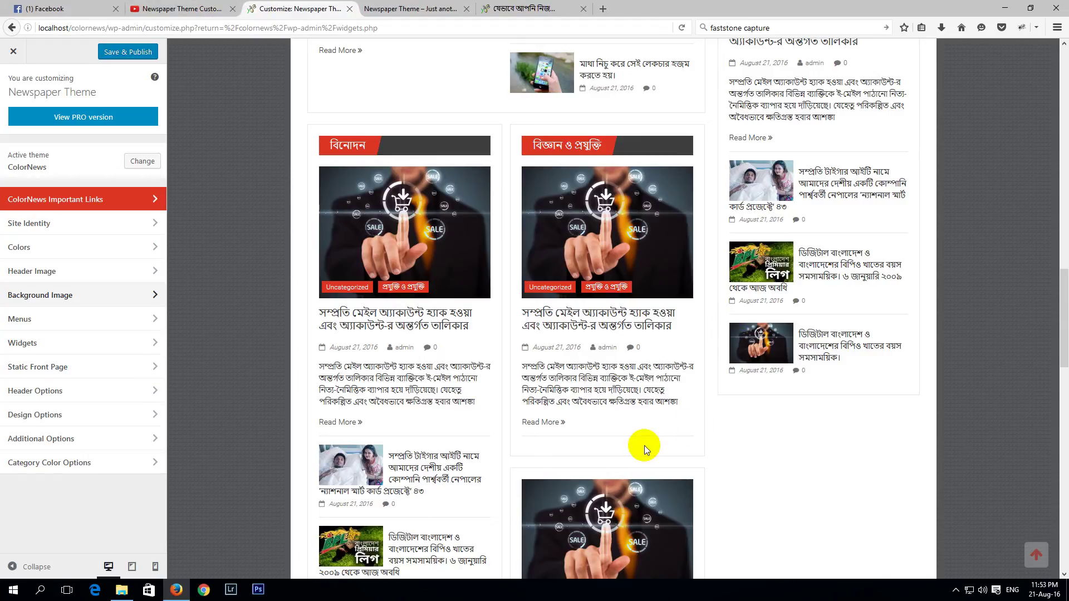
scroll(635, 440, "up", 15)
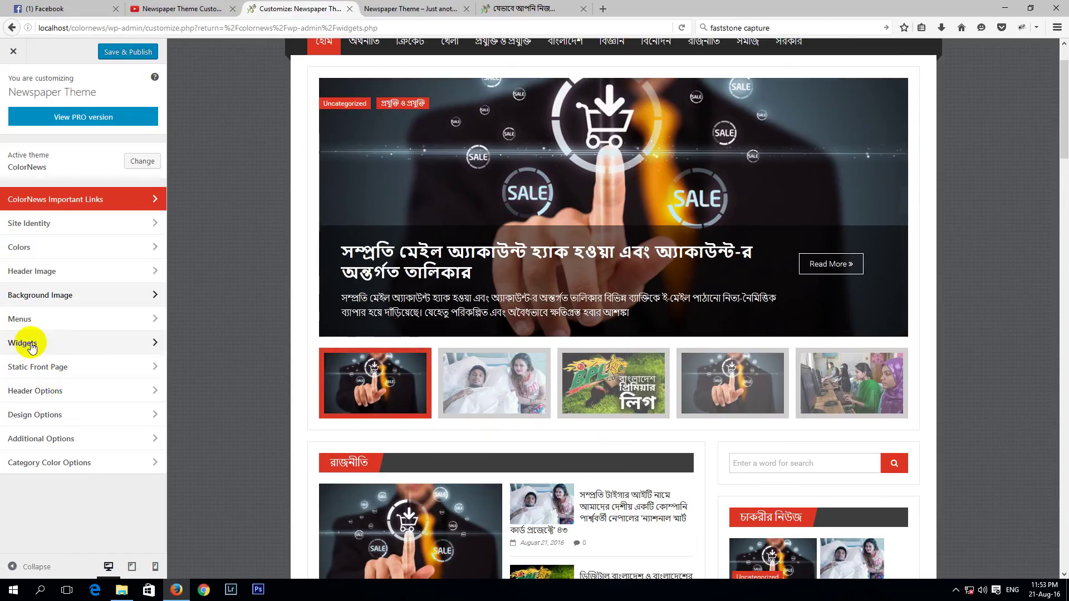
left_click(50, 365)
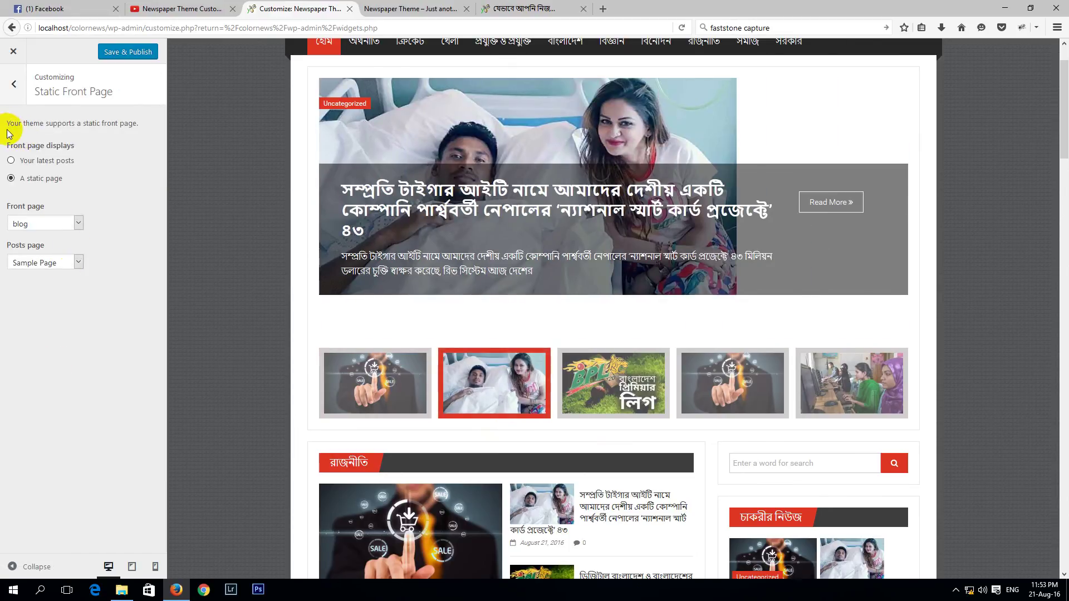
left_click(14, 86)
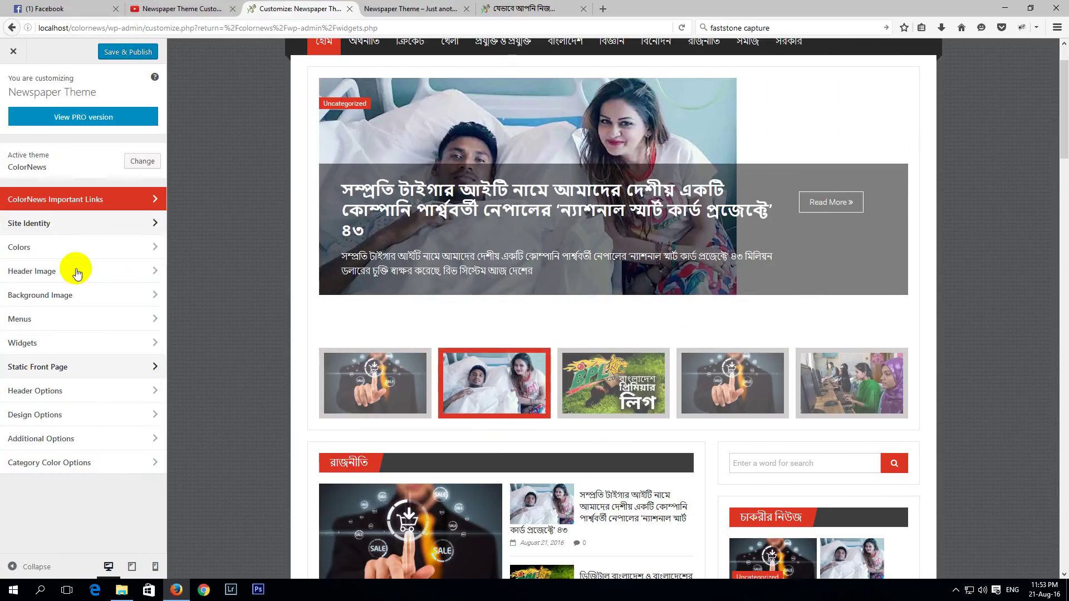
Step: Upload photography1.png from the add mokup folder and set it as the header logo in Header Options
left_click(71, 393)
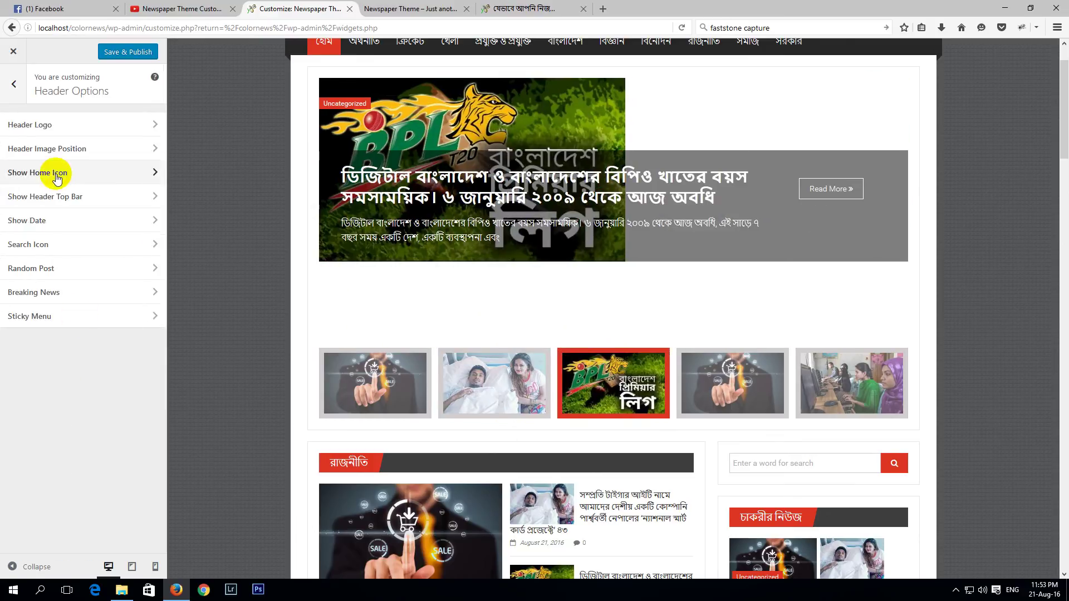
left_click(54, 128)
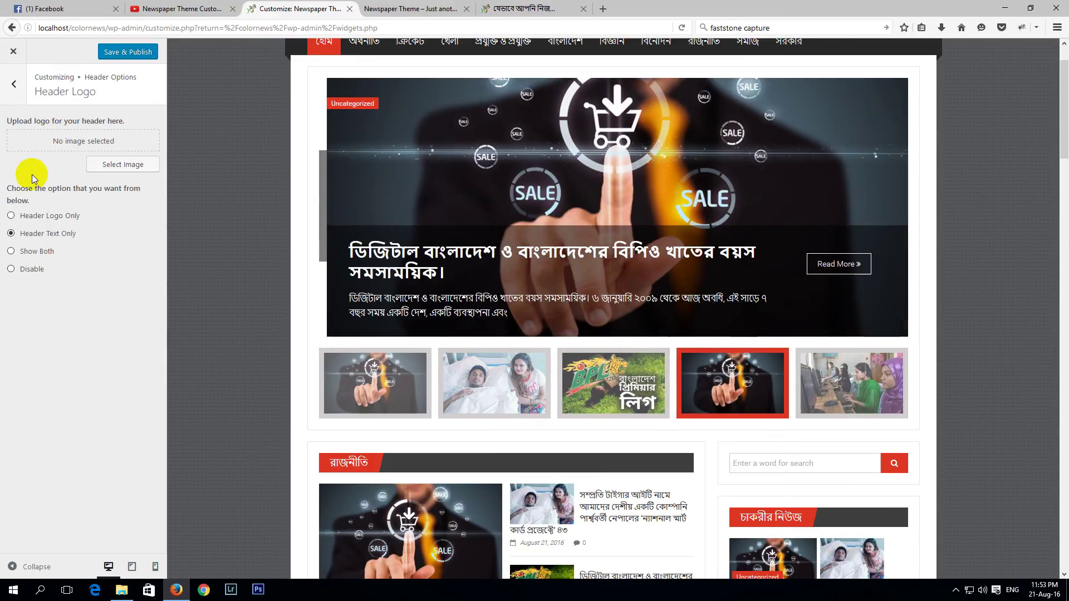
left_click(122, 170)
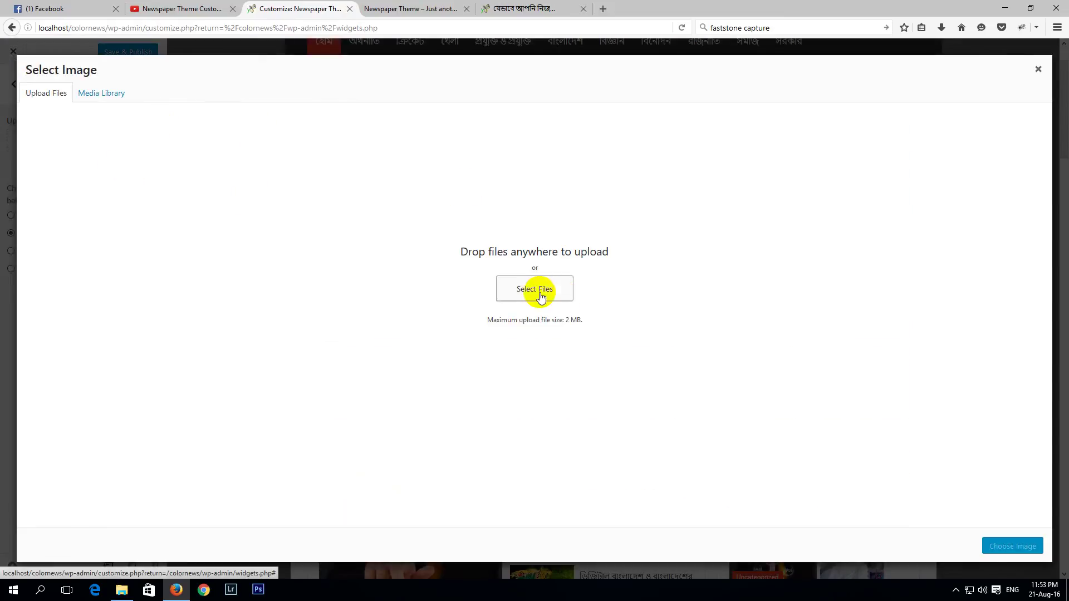
left_click(564, 299)
scroll(680, 324, "down", 1)
scroll(529, 256, "up", 1)
double_click(212, 165)
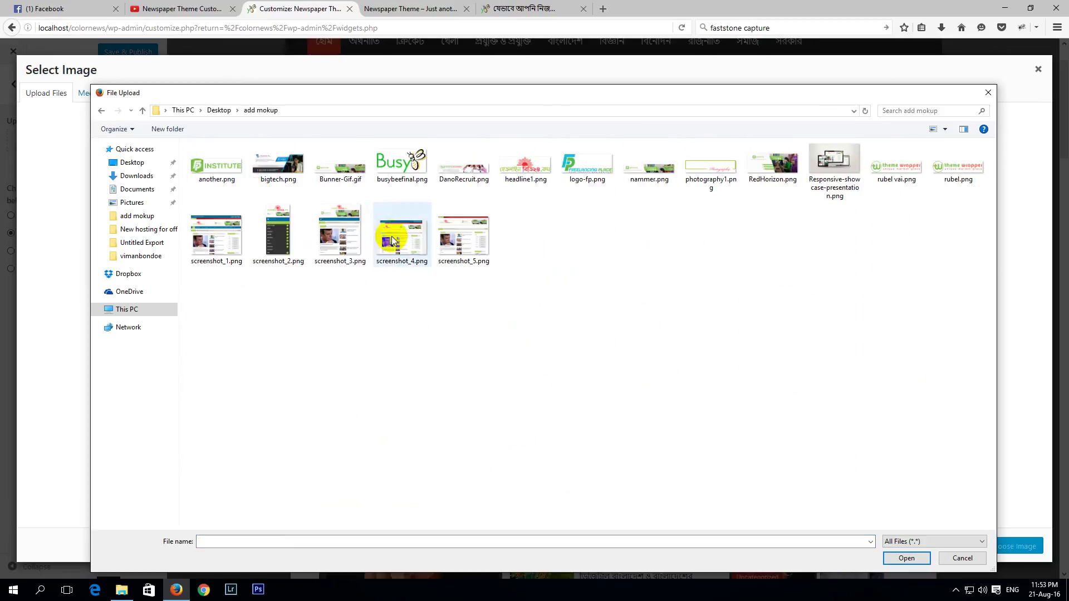
double_click(708, 167)
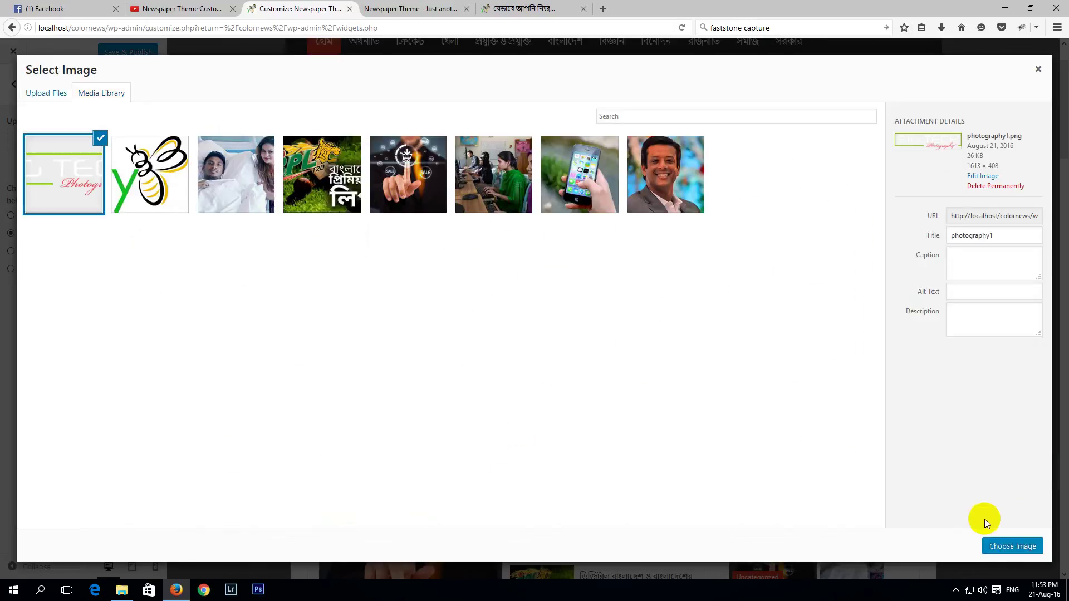
left_click(1010, 546)
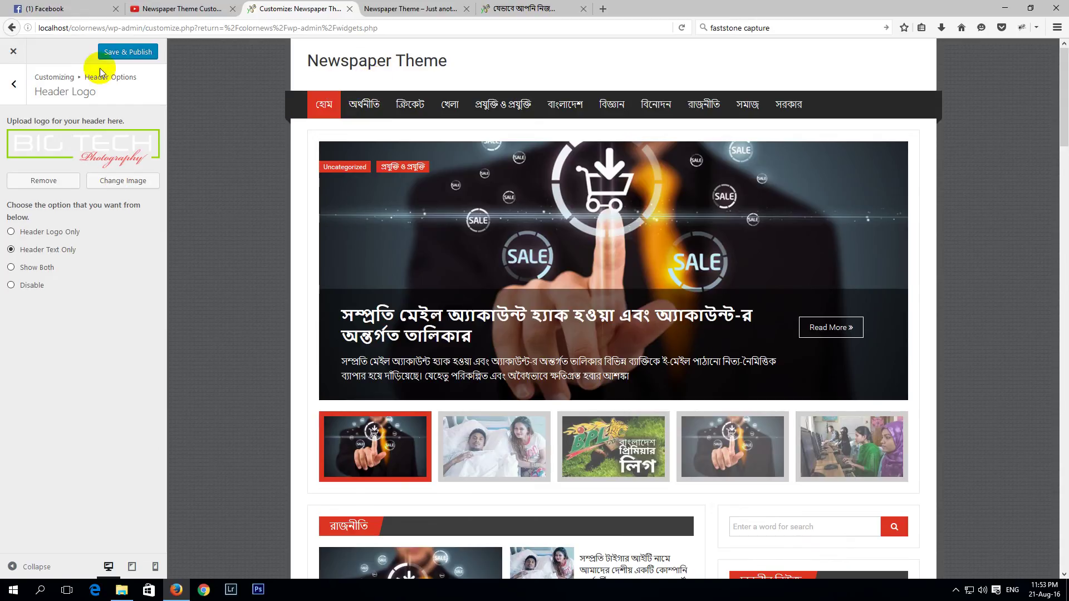
Step: Publish the logo change and reload the site's front page to check the header
left_click(124, 52)
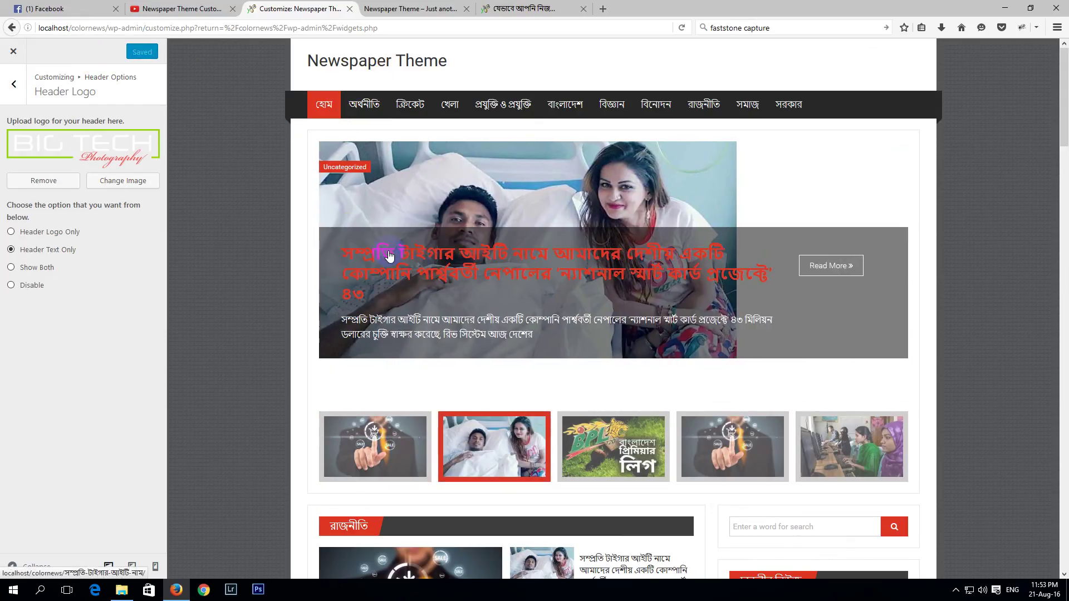
left_click(411, 9)
right_click(132, 129)
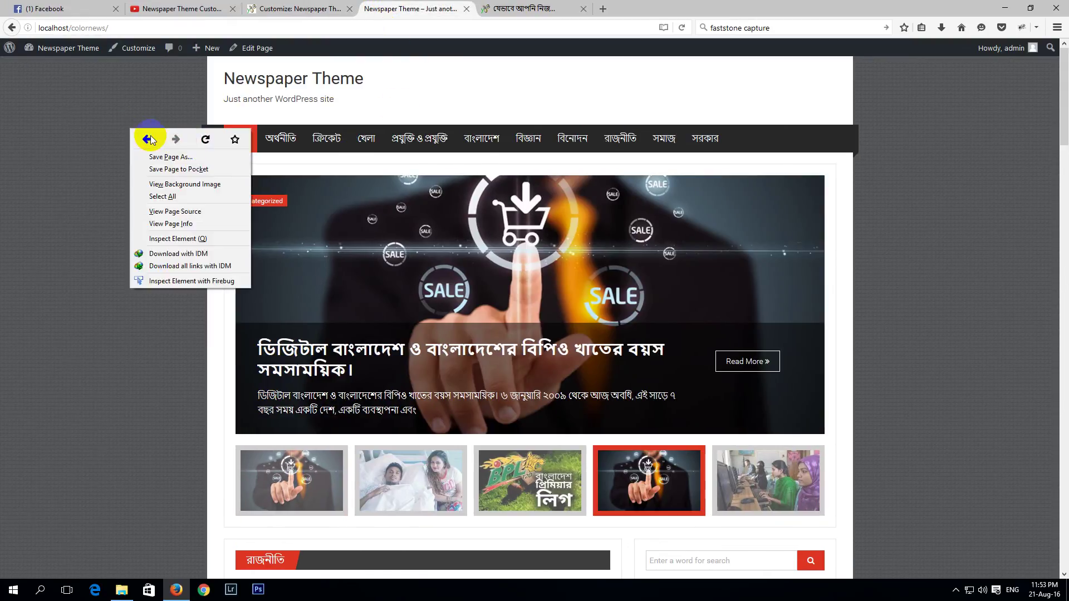
left_click(201, 141)
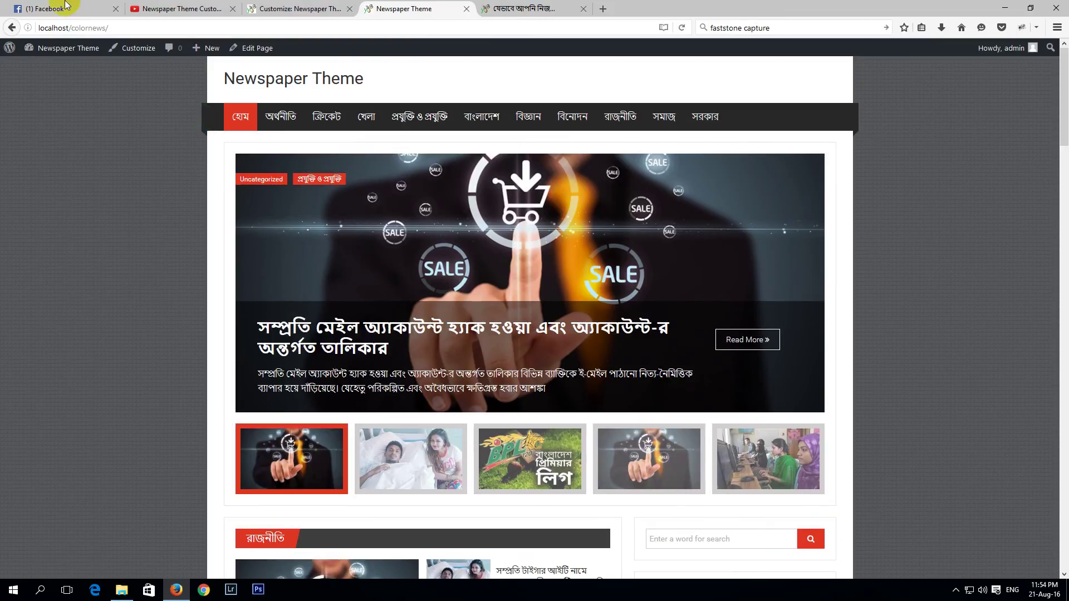
left_click(290, 8)
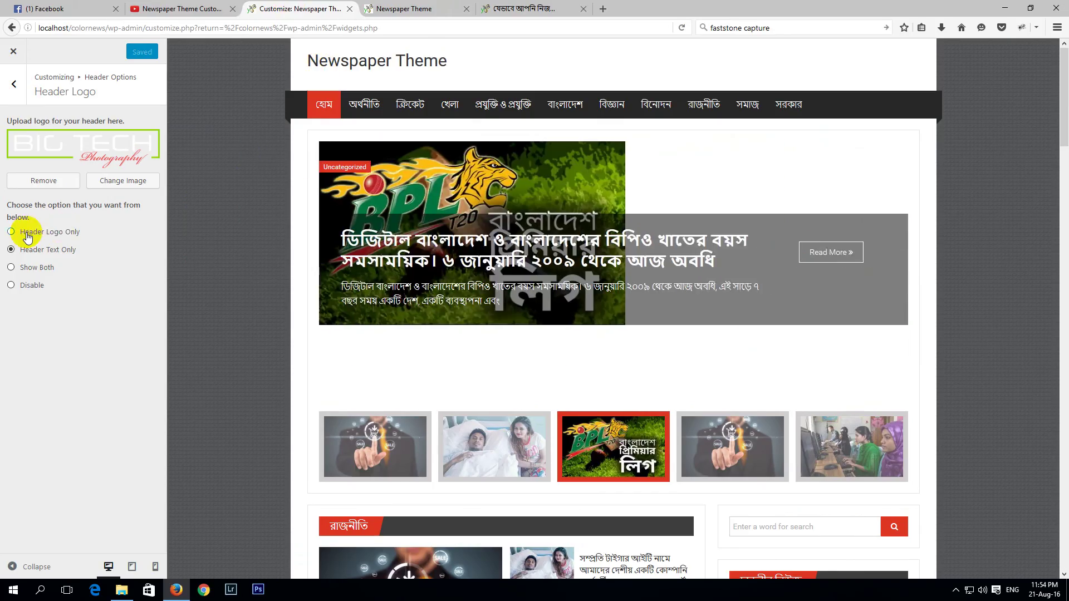
Step: Set the header to Header Logo Only and replace the logo image with headline1.png uploaded from the computer
left_click(27, 237)
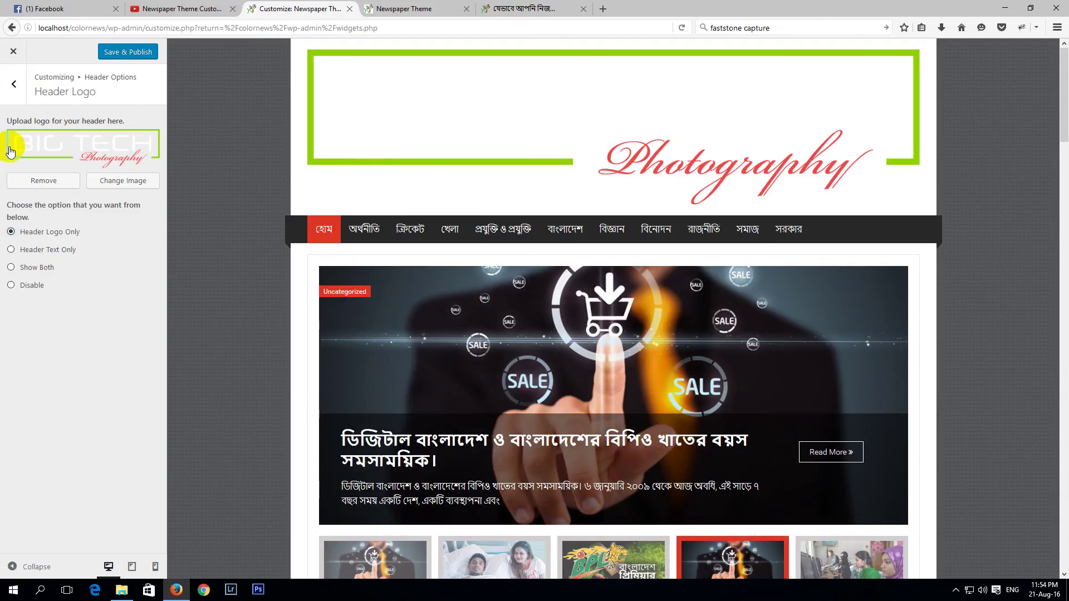
left_click(43, 181)
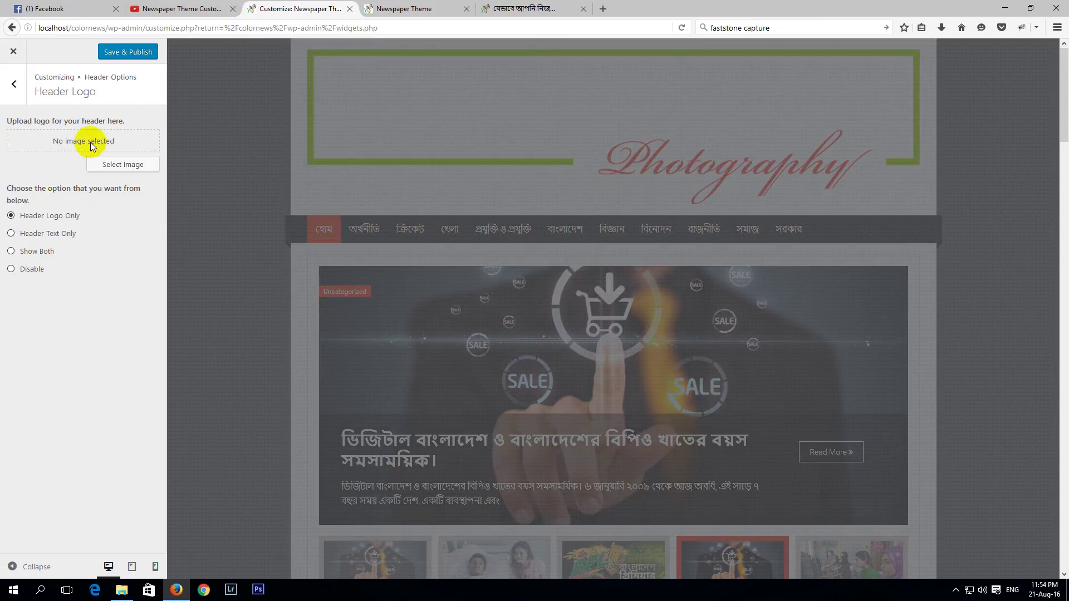
left_click(124, 165)
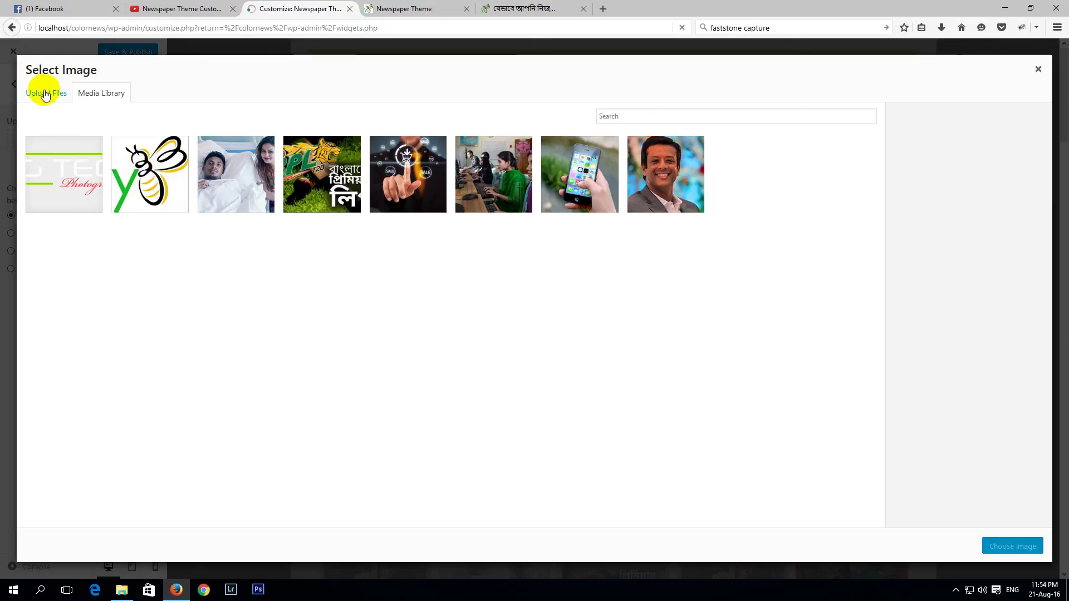
left_click(56, 93)
left_click(528, 288)
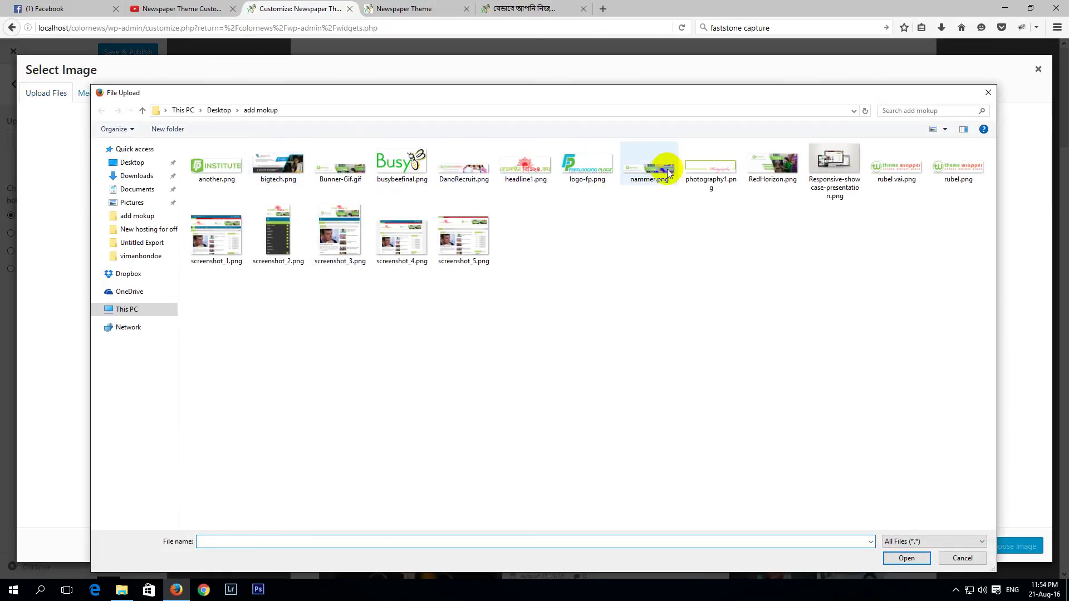
double_click(523, 171)
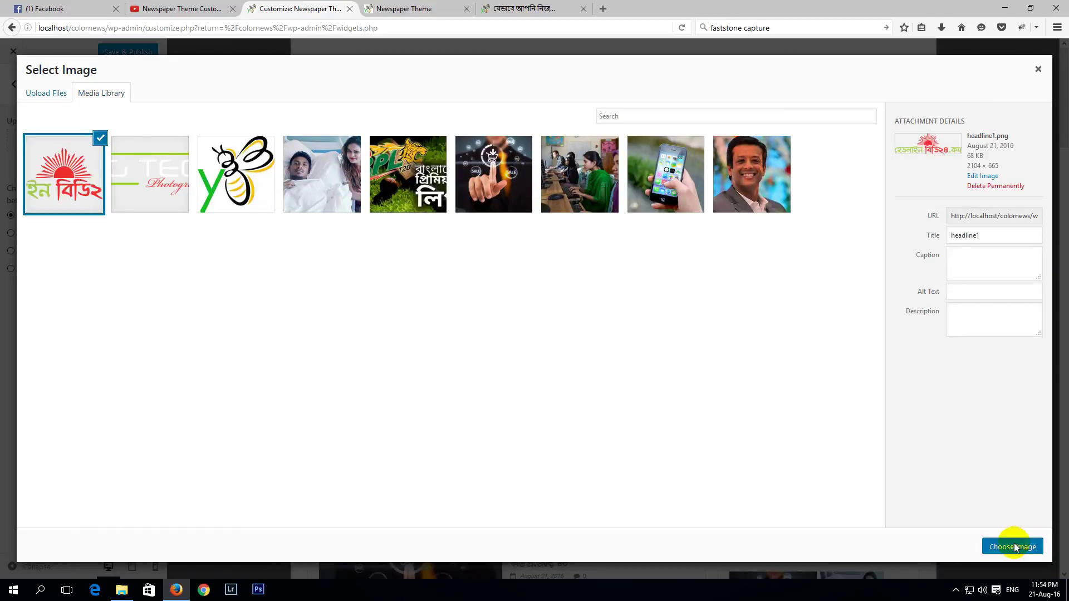
left_click(1012, 547)
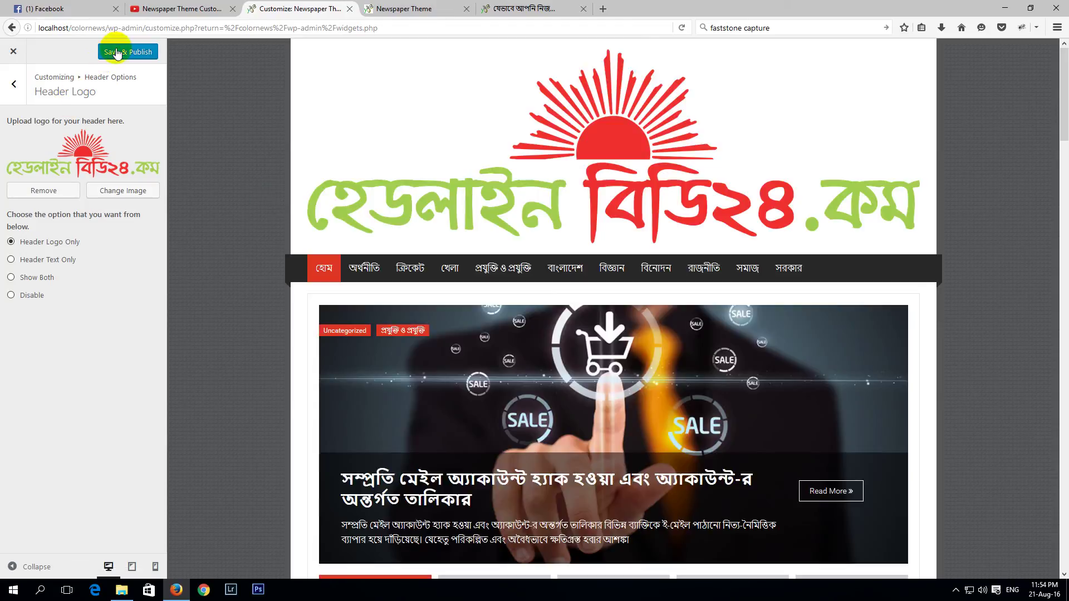
Step: Inspect the header logo in the preview with Firebug and add a CSS rule for .logo img
right_click(649, 120)
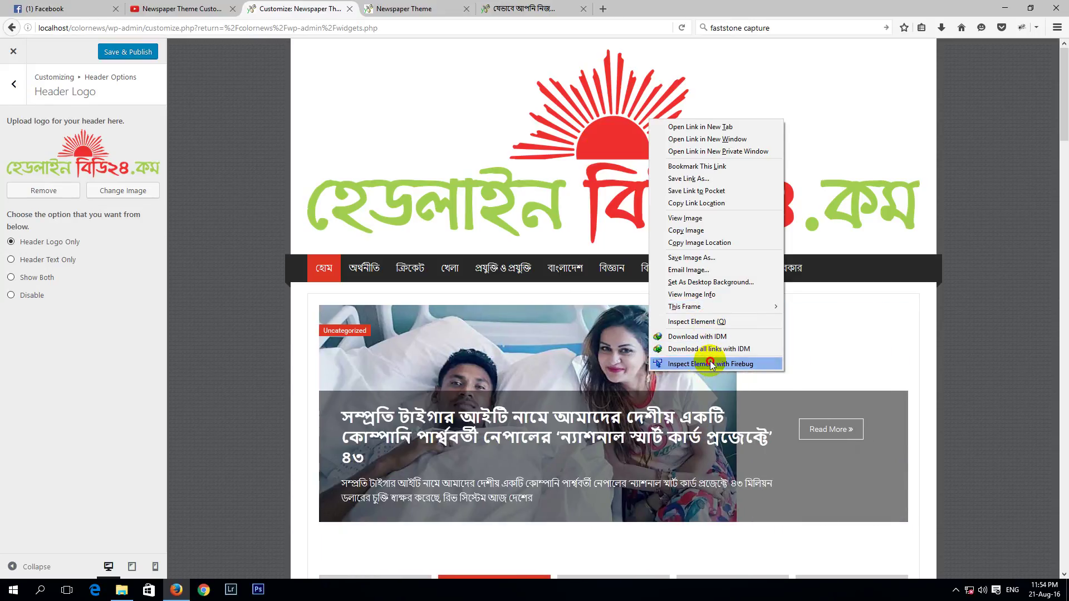
left_click(710, 365)
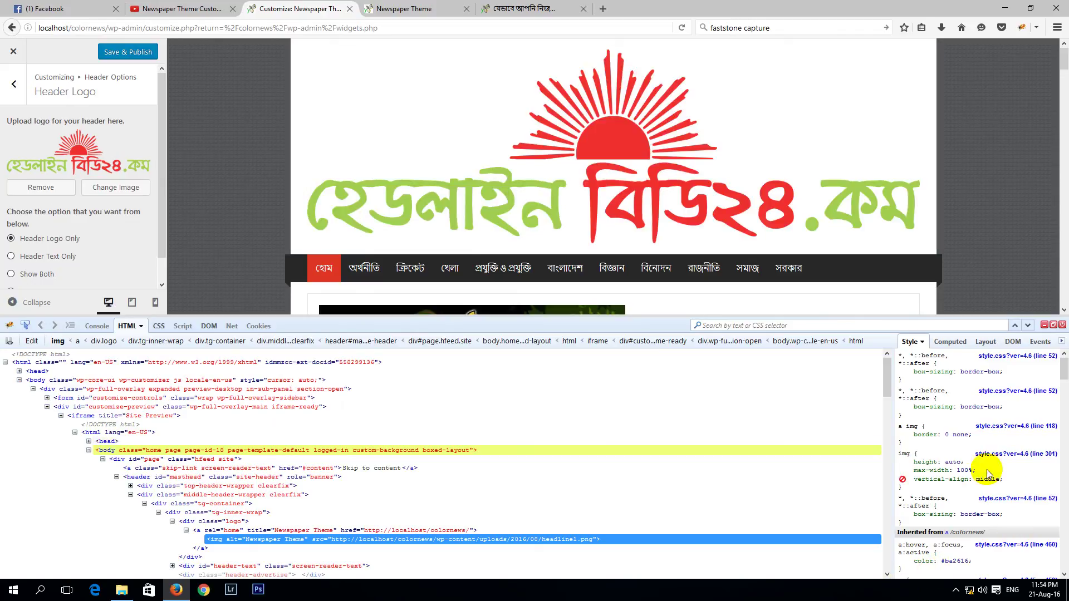
right_click(956, 420)
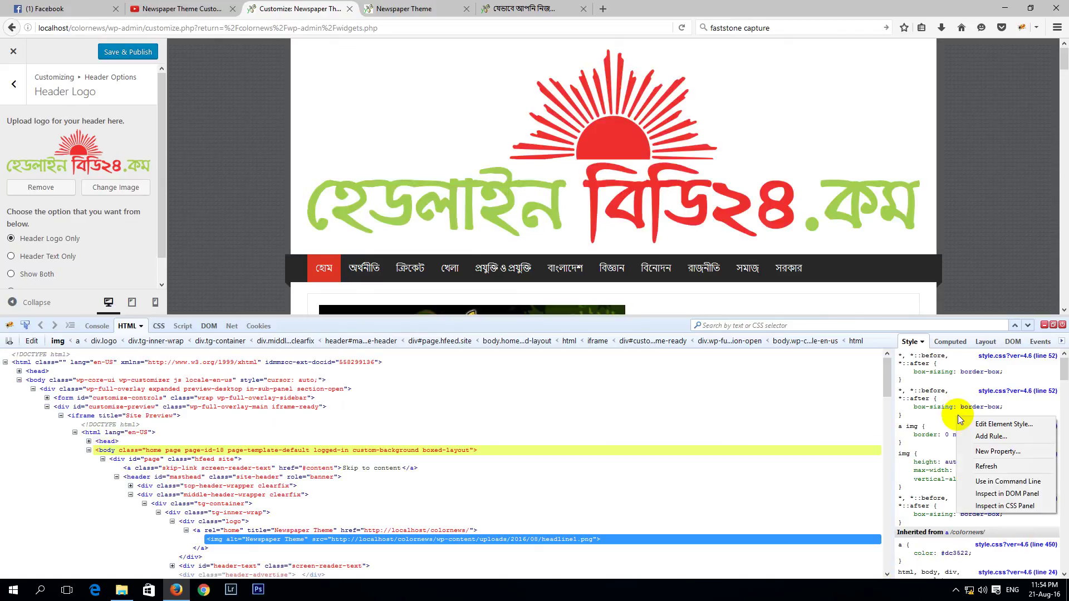
left_click(991, 436)
key("Return")
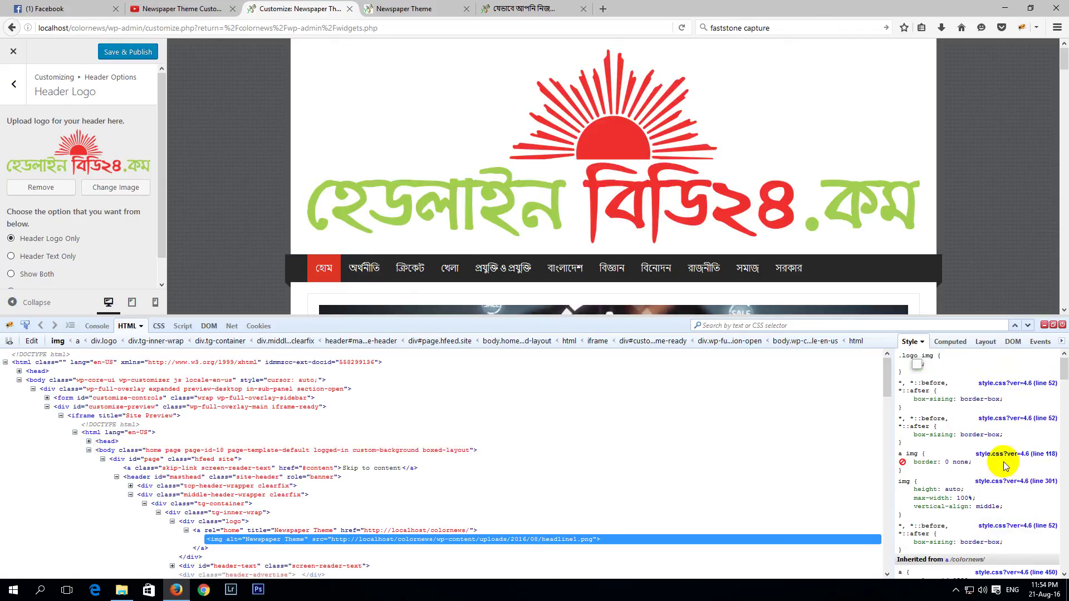
Step: Give the .logo img rule a width of 250px
type("width")
key("Return")
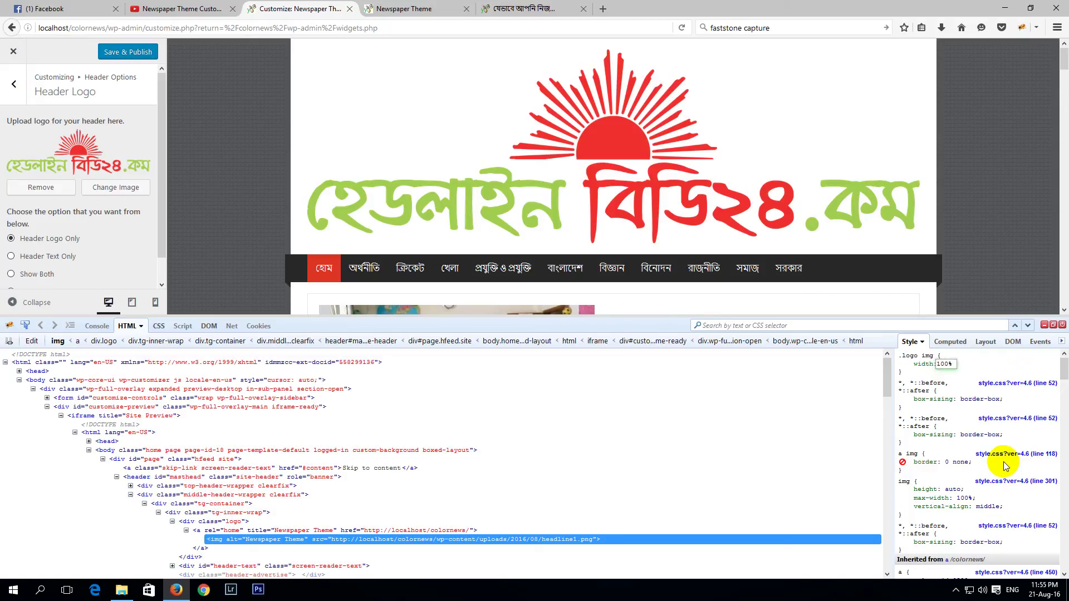
key("BackSpace")
key("BackSpace")
key("BackSpace")
key("BackSpace")
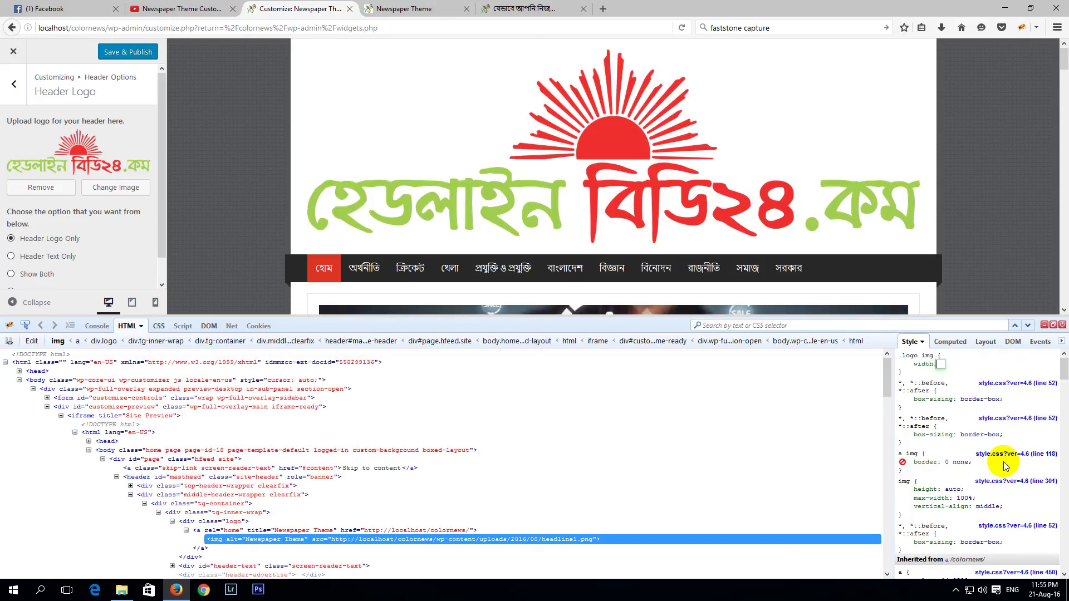
type("250px")
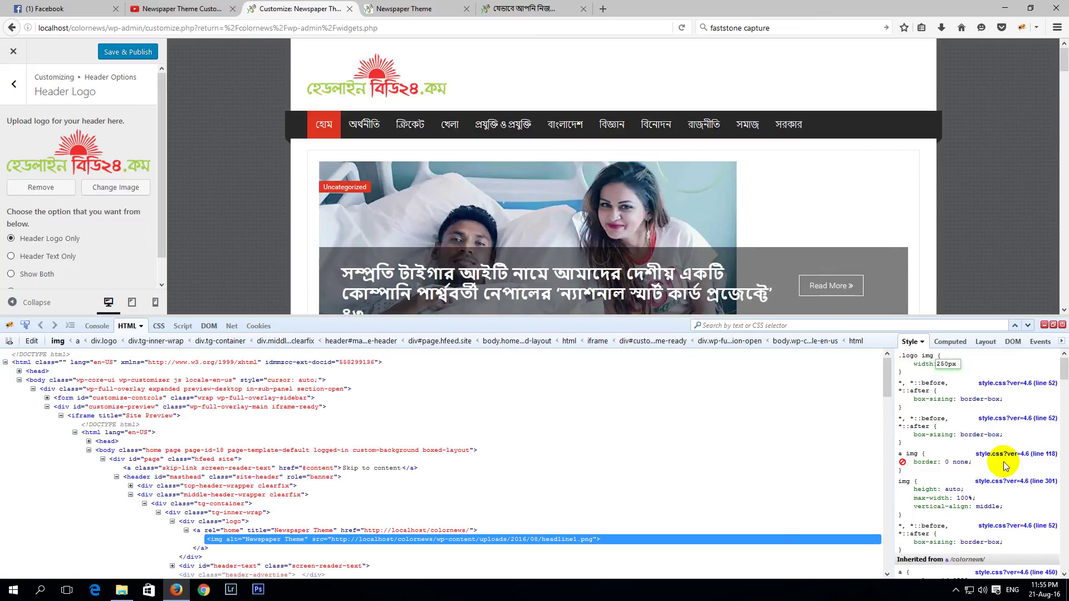
key("Tab")
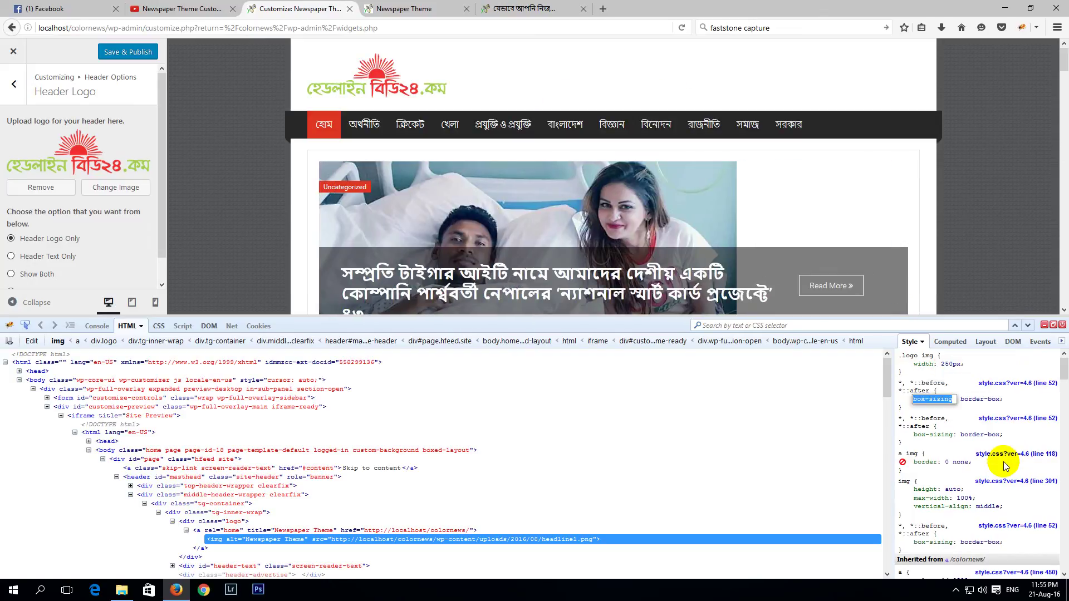
key("Escape")
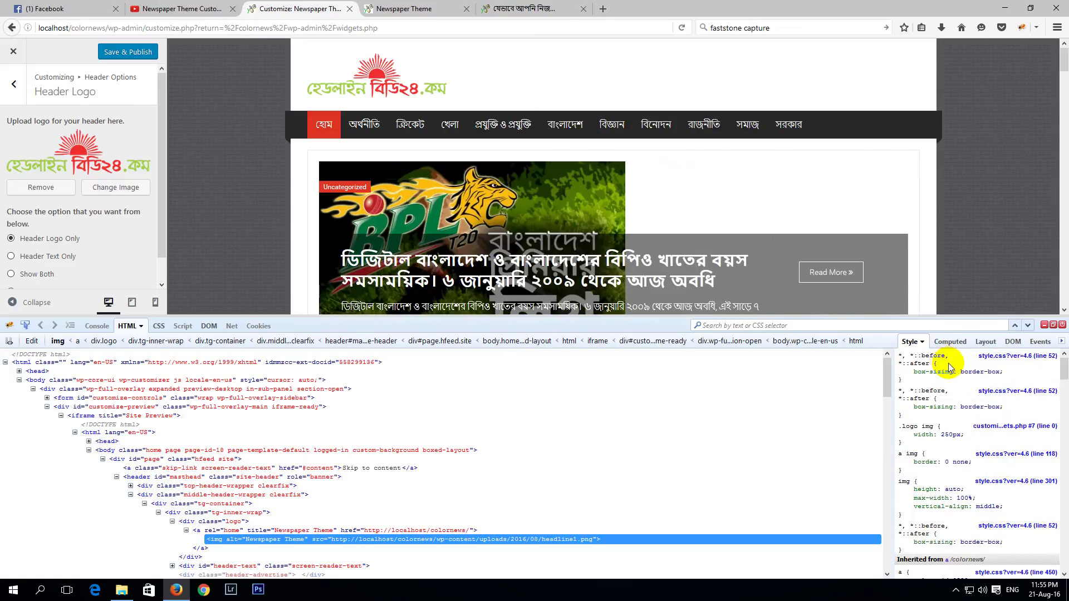
Step: Increase the width in the .logo img rule to about 295px, watching the logo in the preview
key("Up")
key("Up")
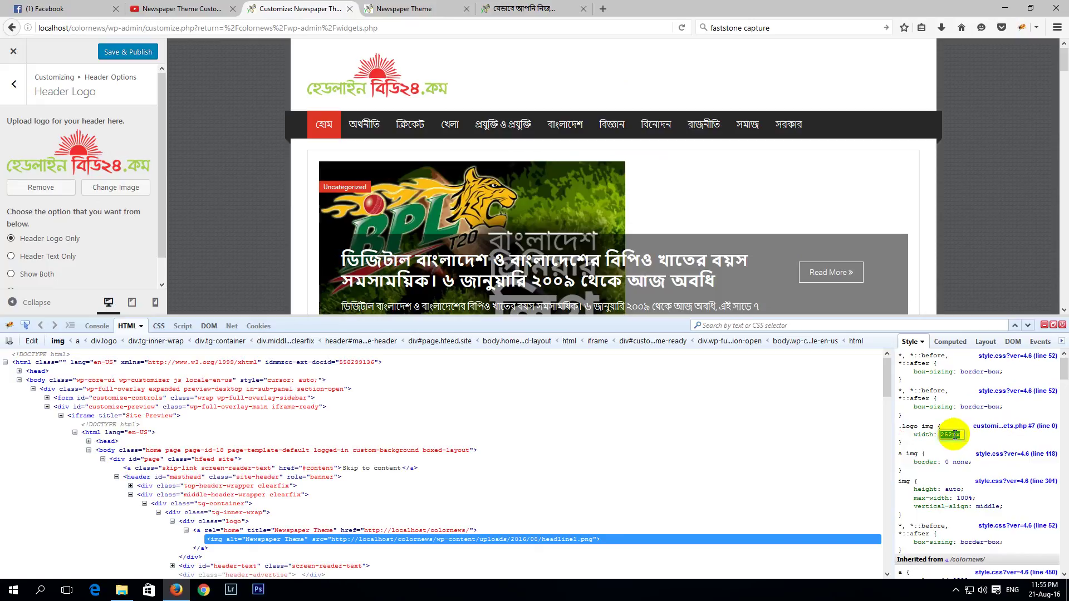
key("Up")
key("Up")
key("Up")
key("Up")
key("Up")
key("Up")
key("Up")
key("Up")
key("Up")
key("Up")
key("Up")
key("Up")
key("Up")
key("Up")
key("Up")
key("Up")
key("Up")
key("Up")
key("Up")
key("Up")
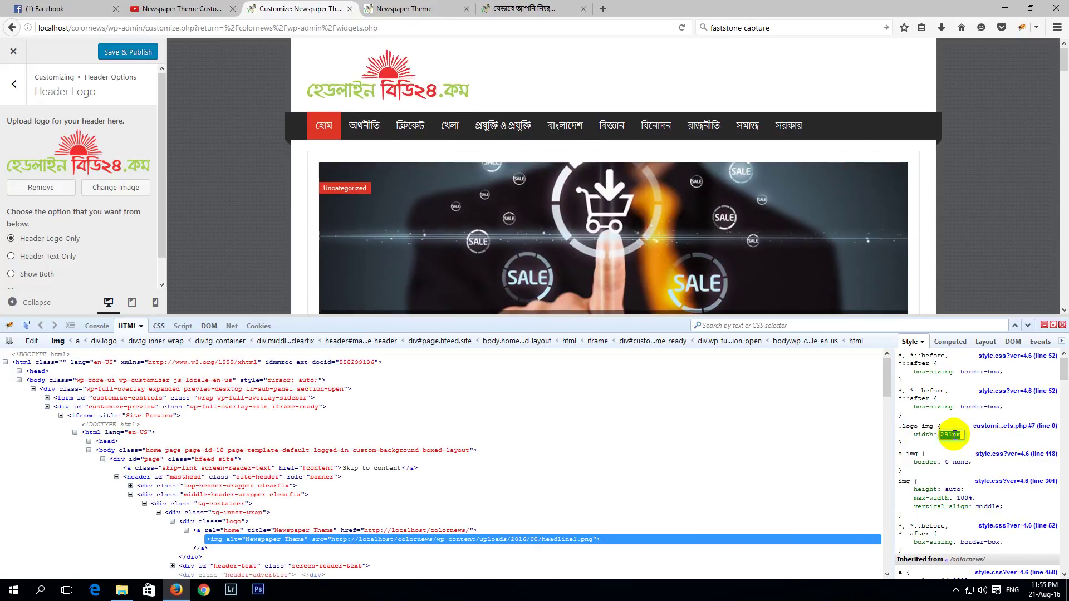
key("Down")
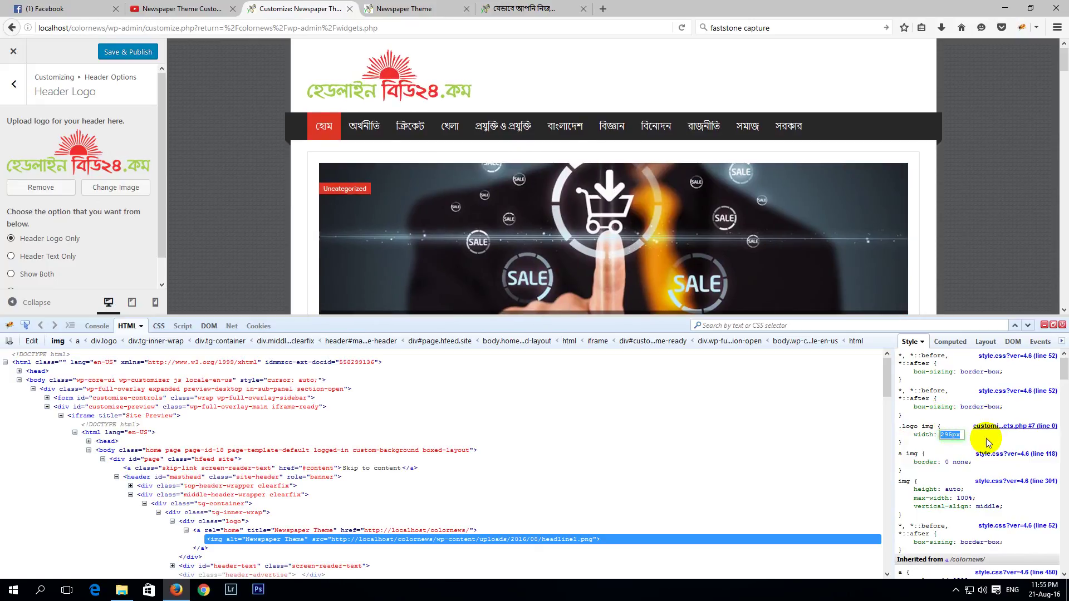
Step: Copy the .logo img rule declaration and close Firebug
right_click(925, 429)
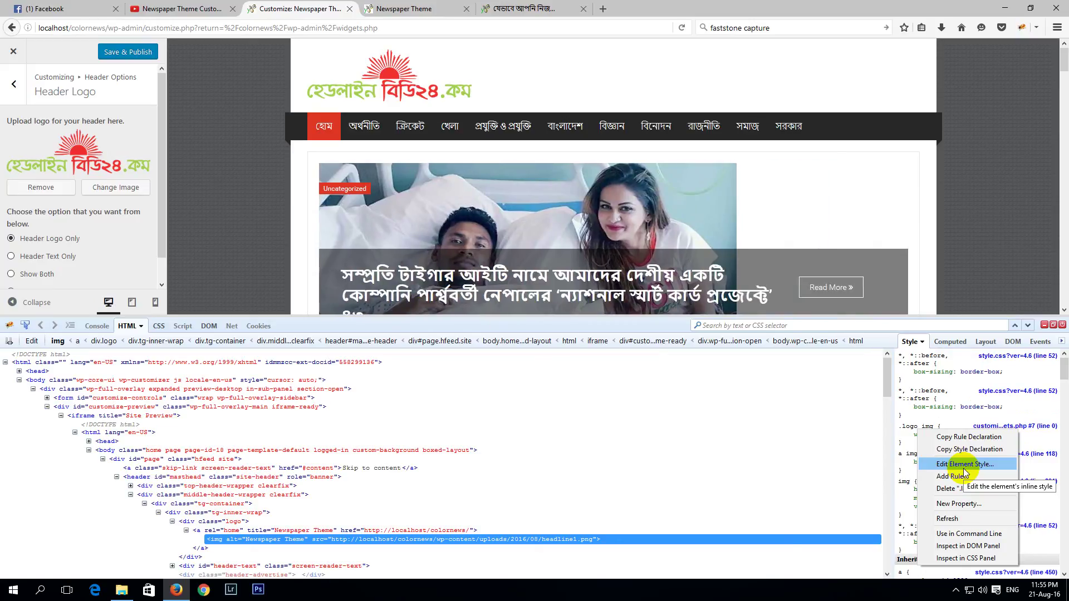
left_click(966, 439)
left_click(1062, 325)
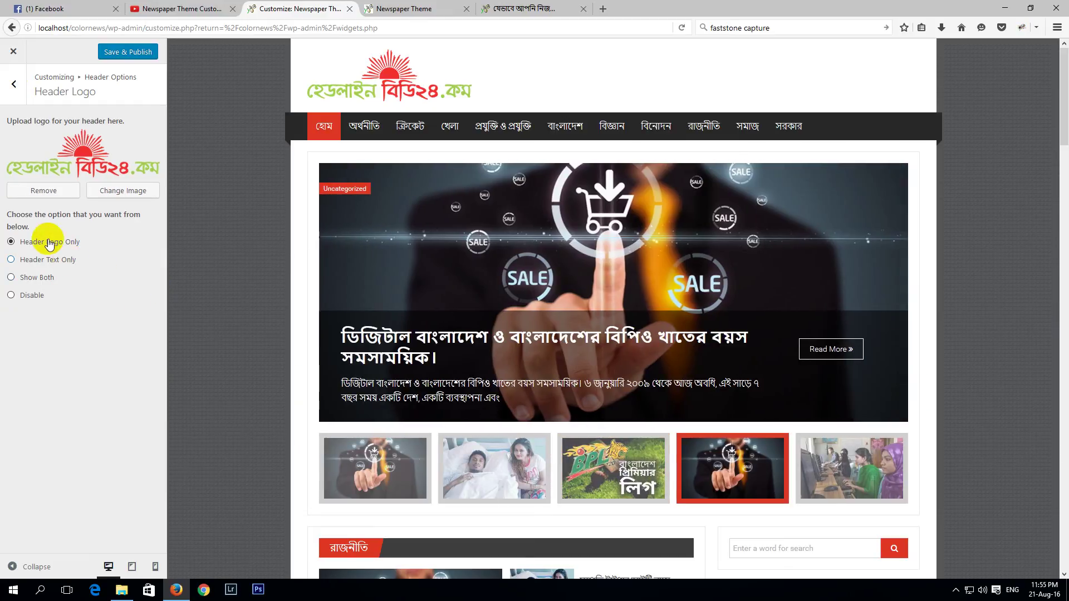
Step: Save and close the Customizer, and open the ColorNews stylesheet in the theme editor
left_click(14, 84)
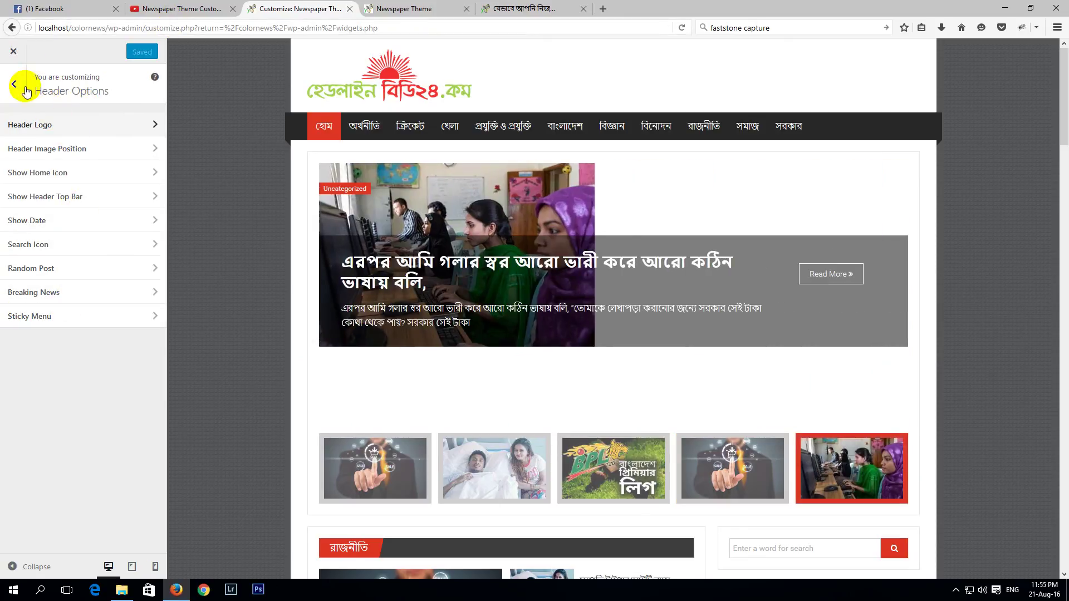
left_click(12, 52)
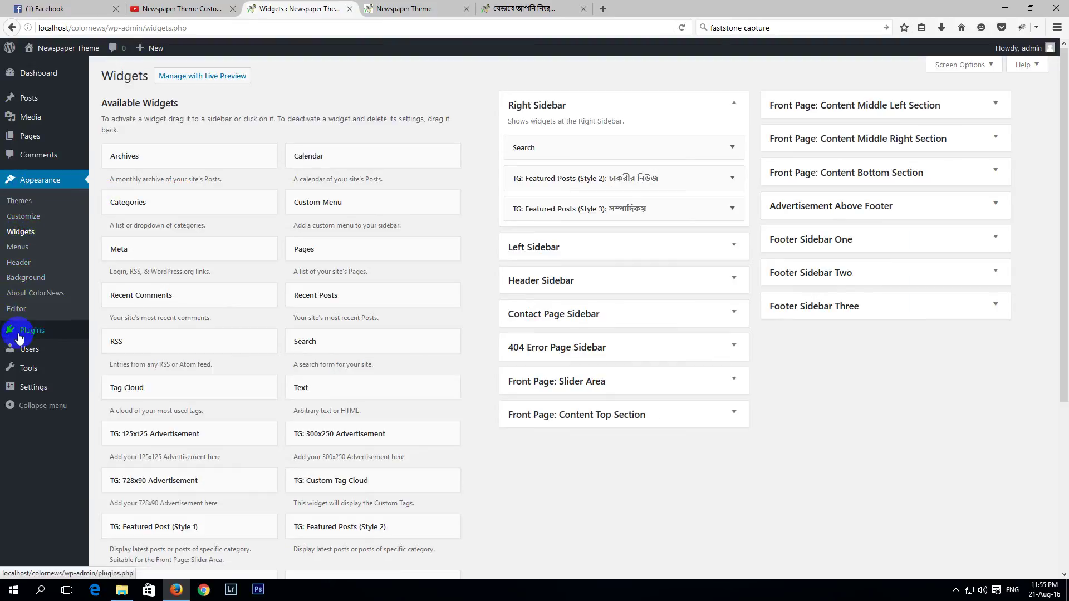
left_click(15, 308)
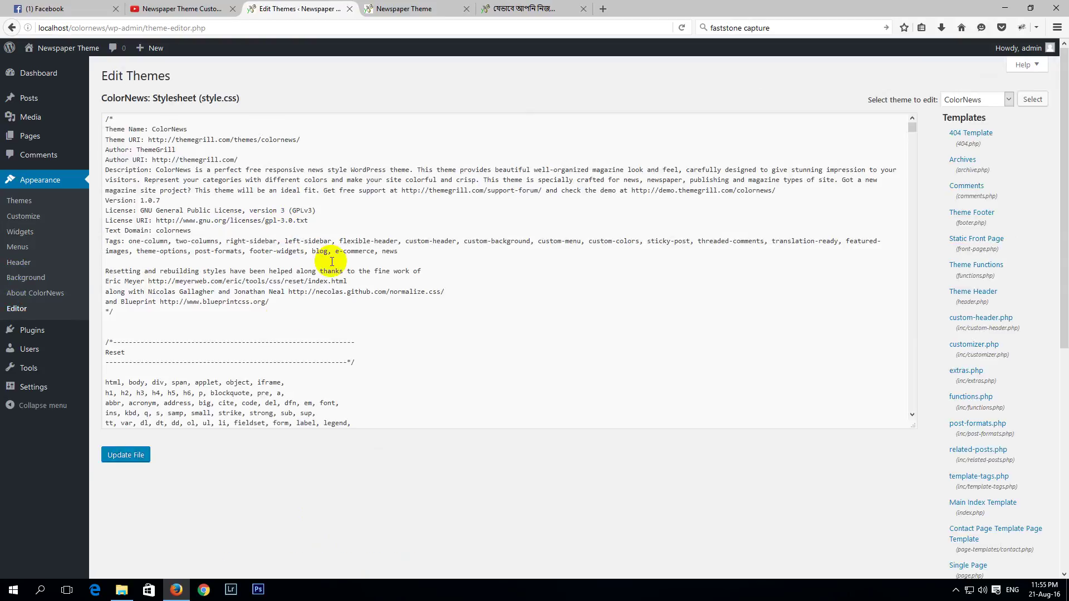
Step: Append the copied .logo img rule with width 295px to the end of style.css and update the file
left_click_drag(913, 130, 912, 409)
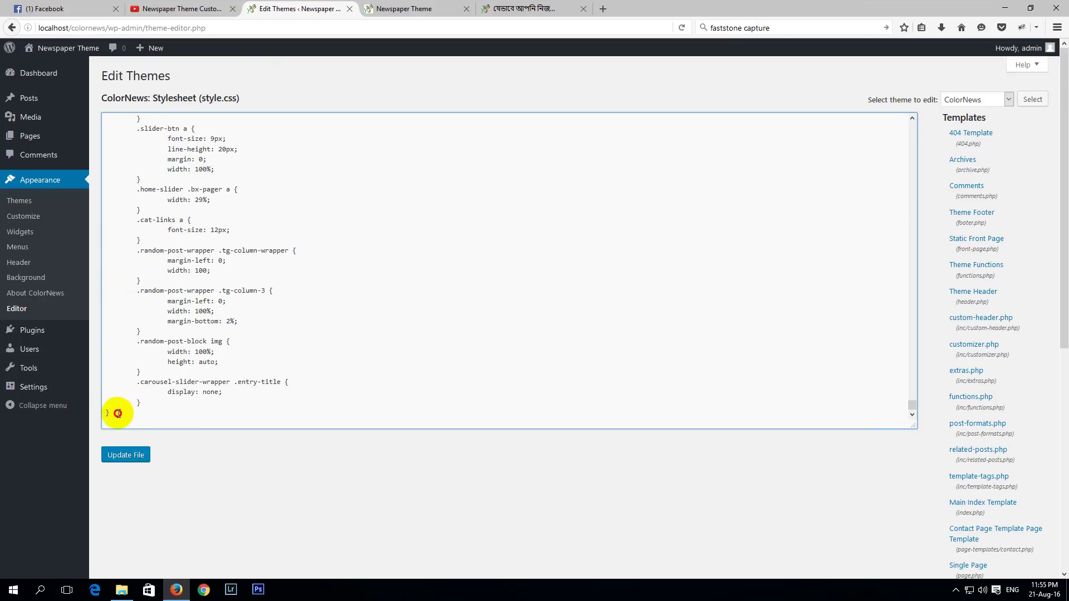
left_click(135, 411)
key("Return")
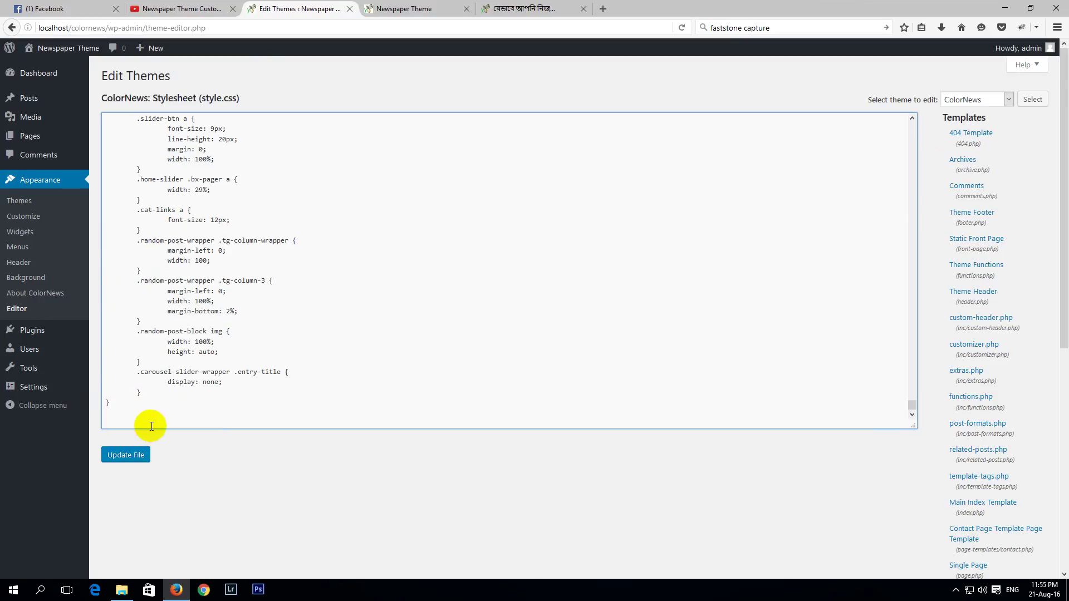
key("ctrl+v")
left_click(127, 456)
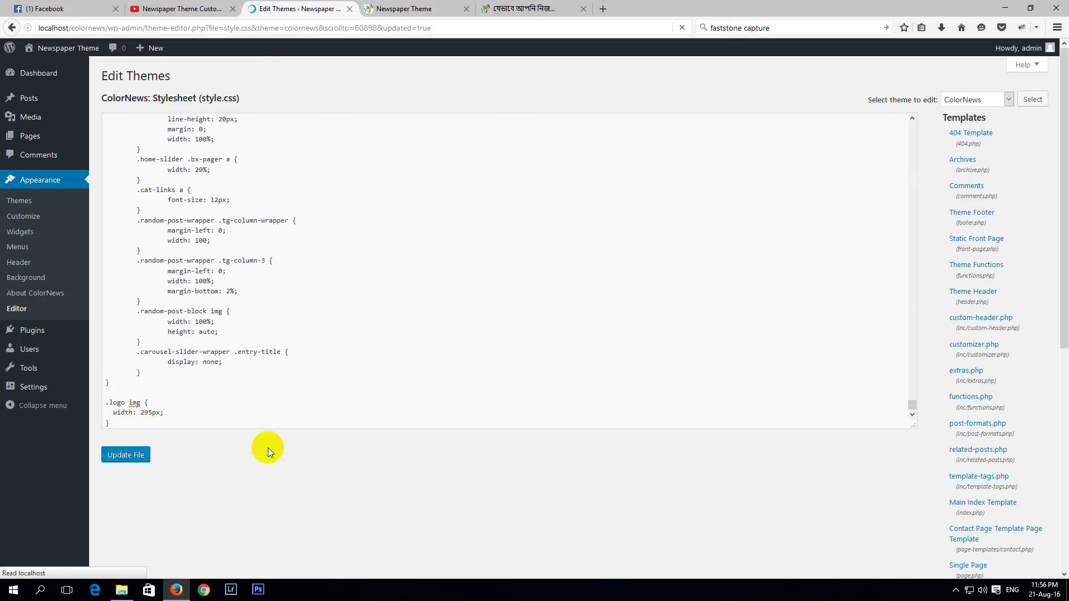
double_click(115, 434)
left_click(156, 433)
left_click_drag(120, 447, 198, 442)
left_click(206, 445)
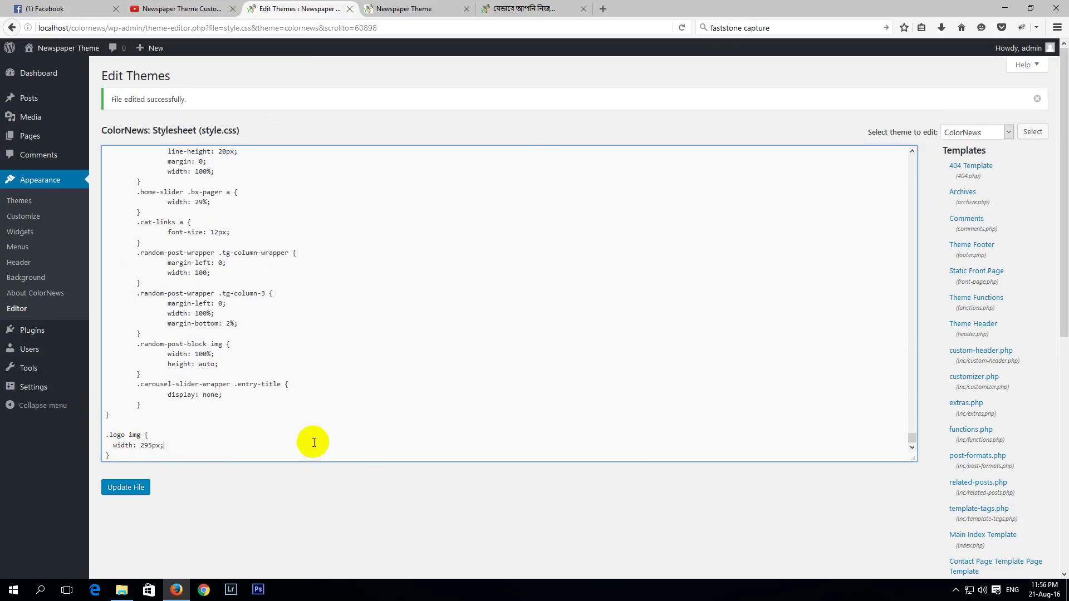
Step: Reload the Newspaper Theme front page and check the size of the header logo
left_click(401, 5)
left_click(573, 8)
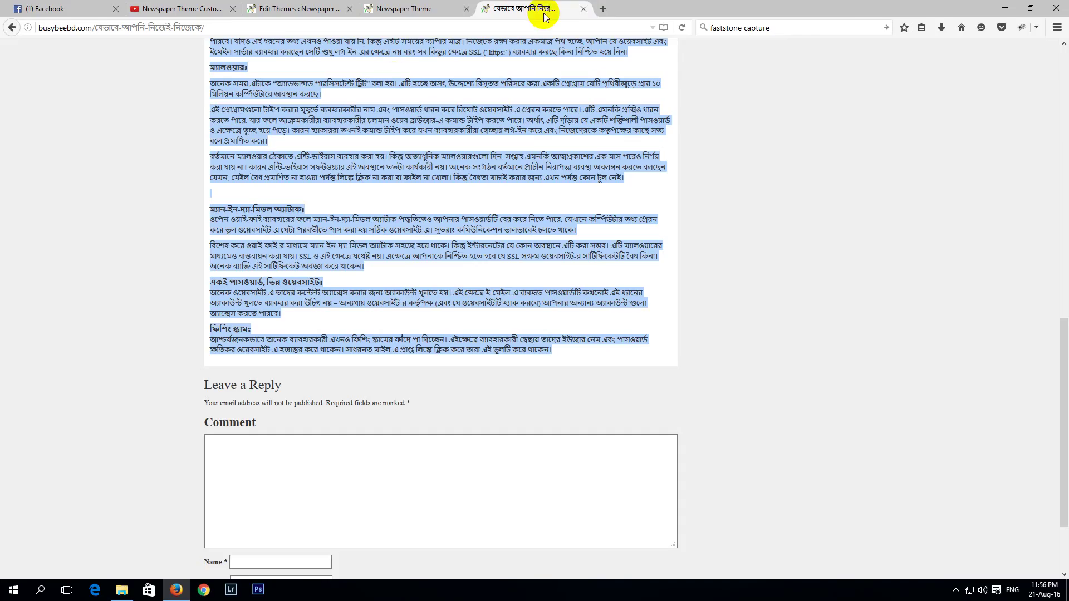
scroll(215, 131, "up", 10)
left_click(420, 6)
right_click(112, 206)
left_click(175, 222)
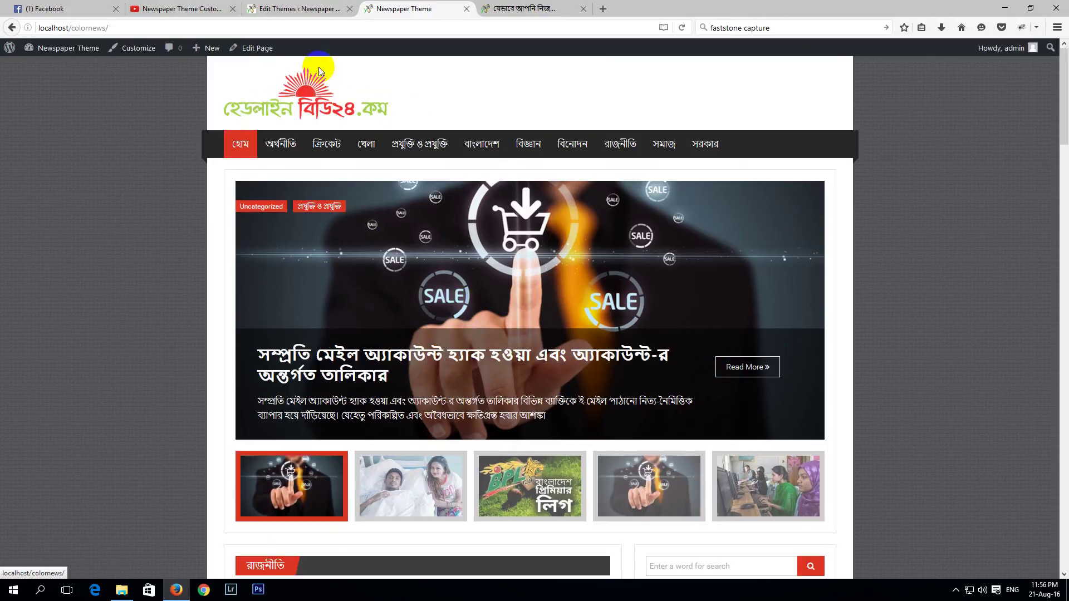
Step: Open the Customizer for the ColorNews theme from the dashboard
left_click(301, 8)
left_click(23, 221)
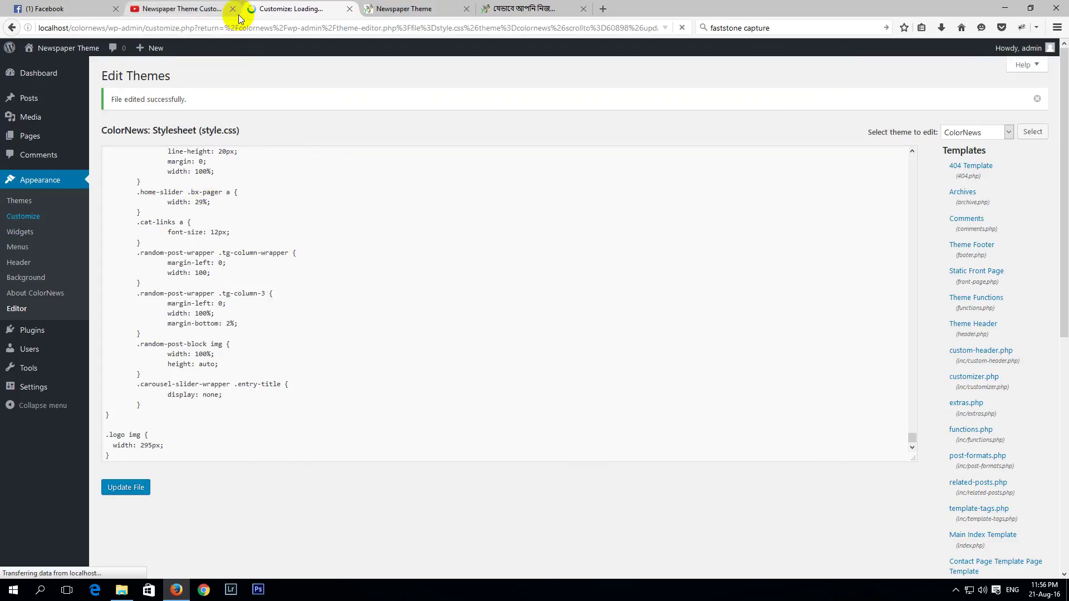
left_click(393, 6)
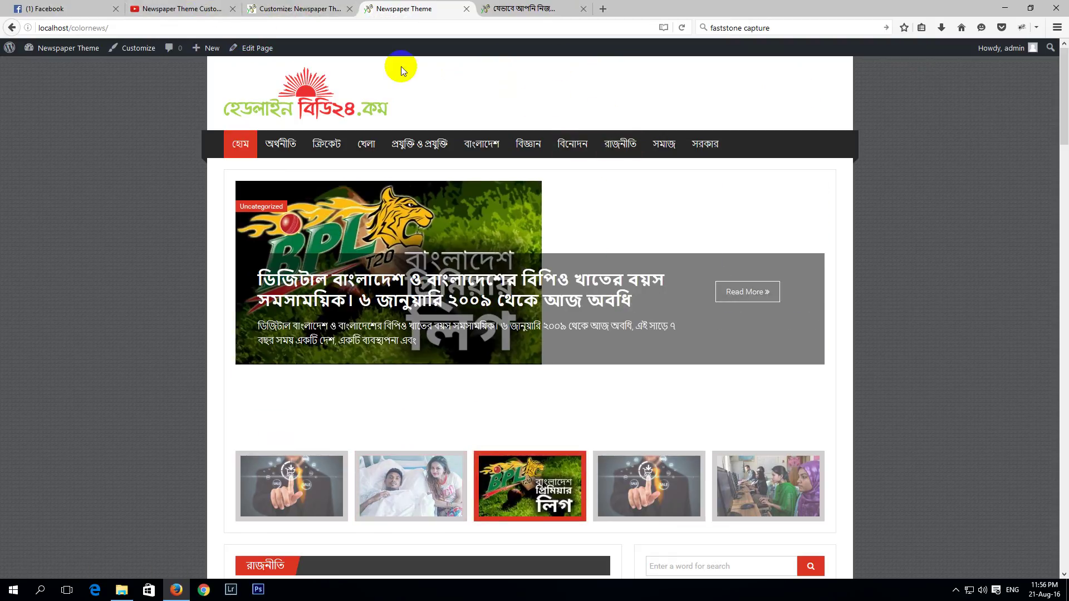
left_click(290, 9)
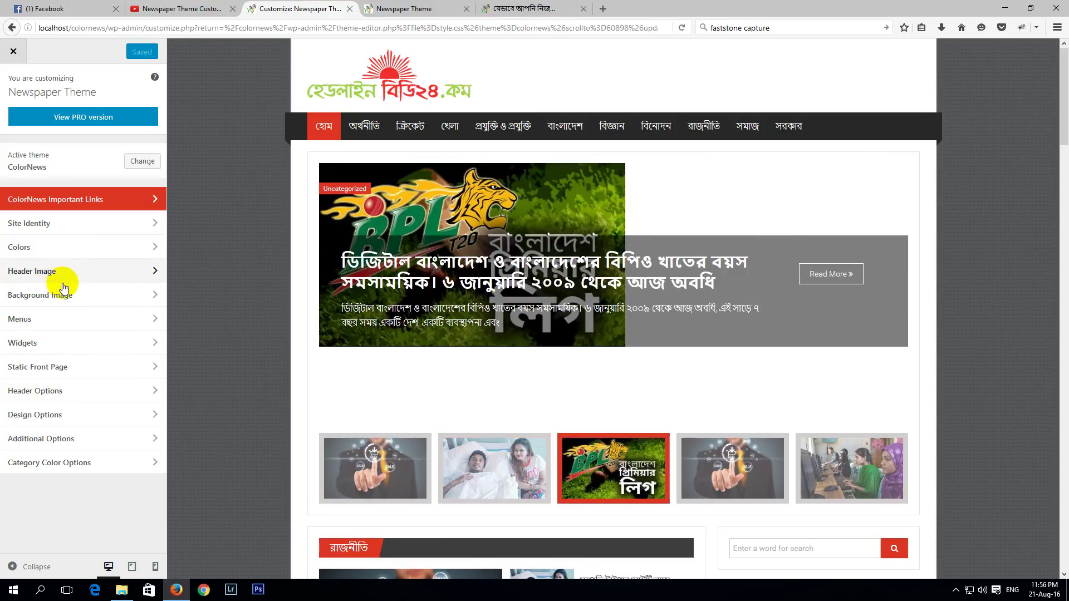
Step: Look through the Header Image, Background Image and Header Image Position settings
left_click(51, 273)
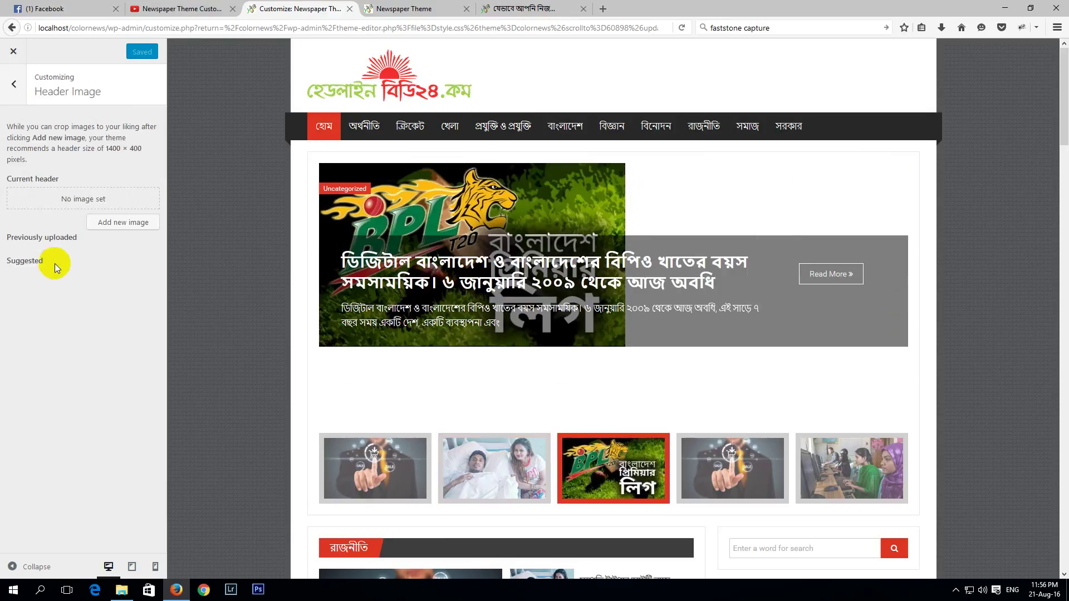
left_click(13, 85)
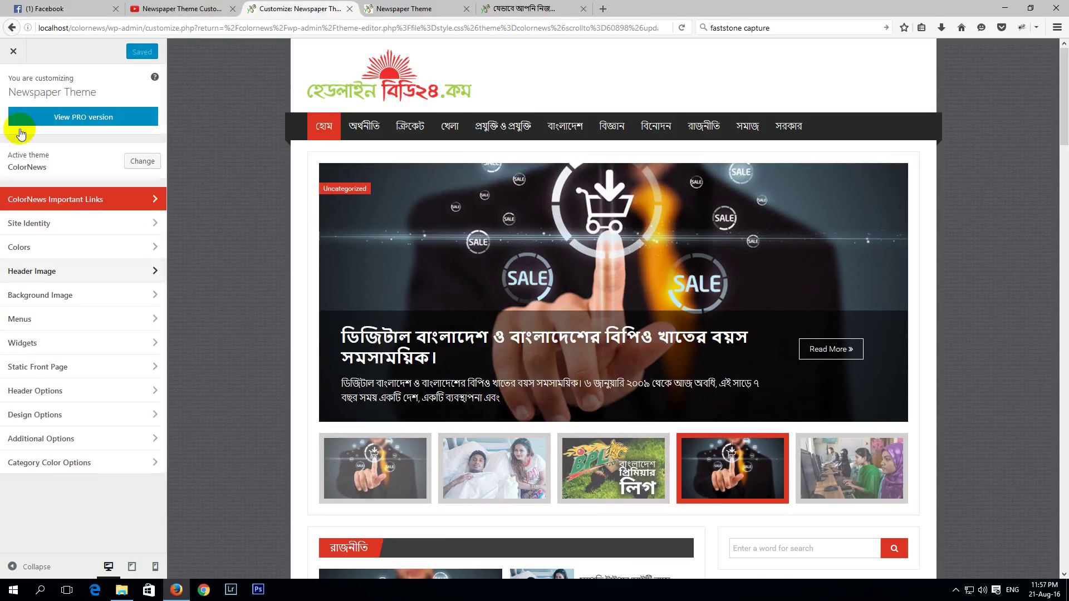
left_click(68, 298)
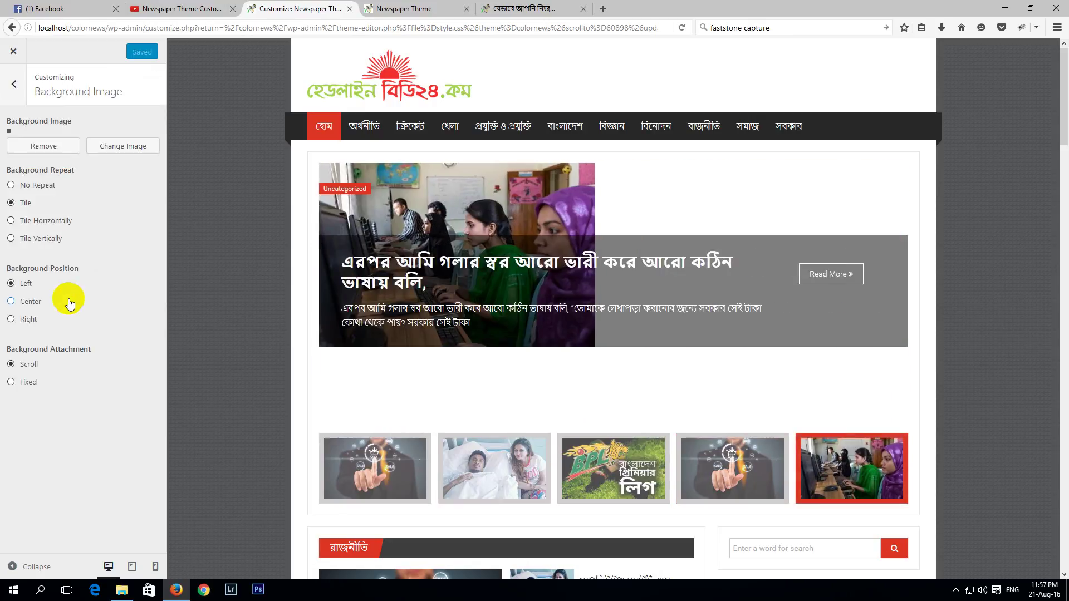
left_click(11, 89)
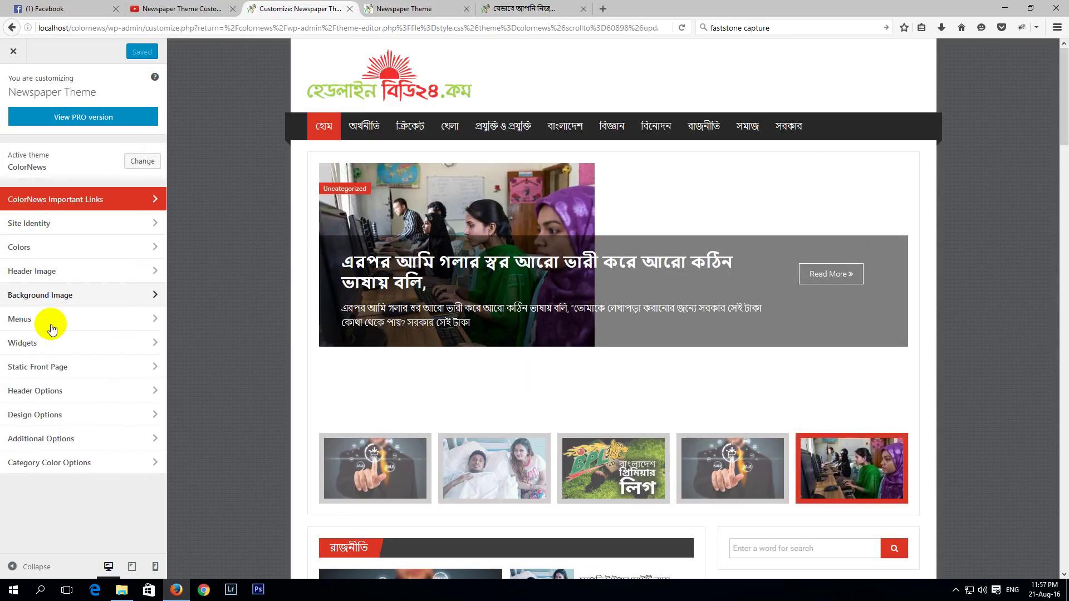
left_click(57, 389)
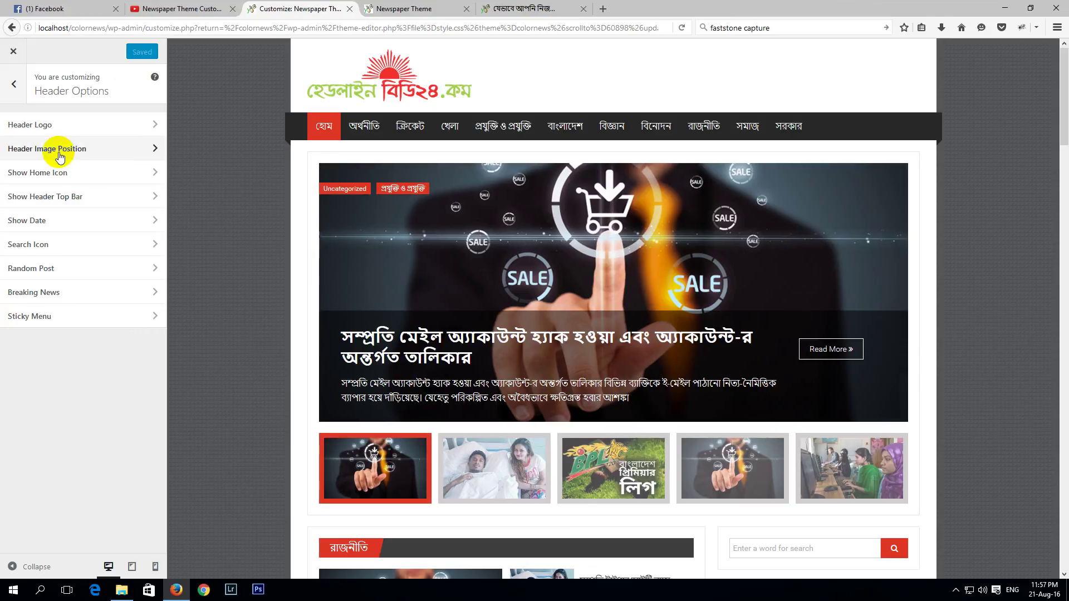
left_click(60, 156)
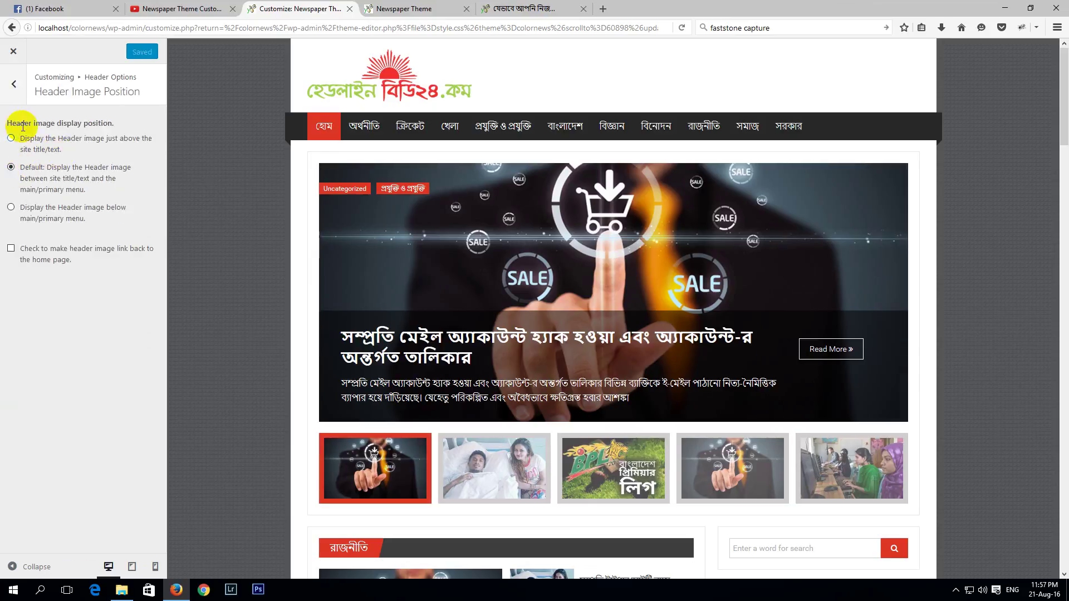
left_click(13, 84)
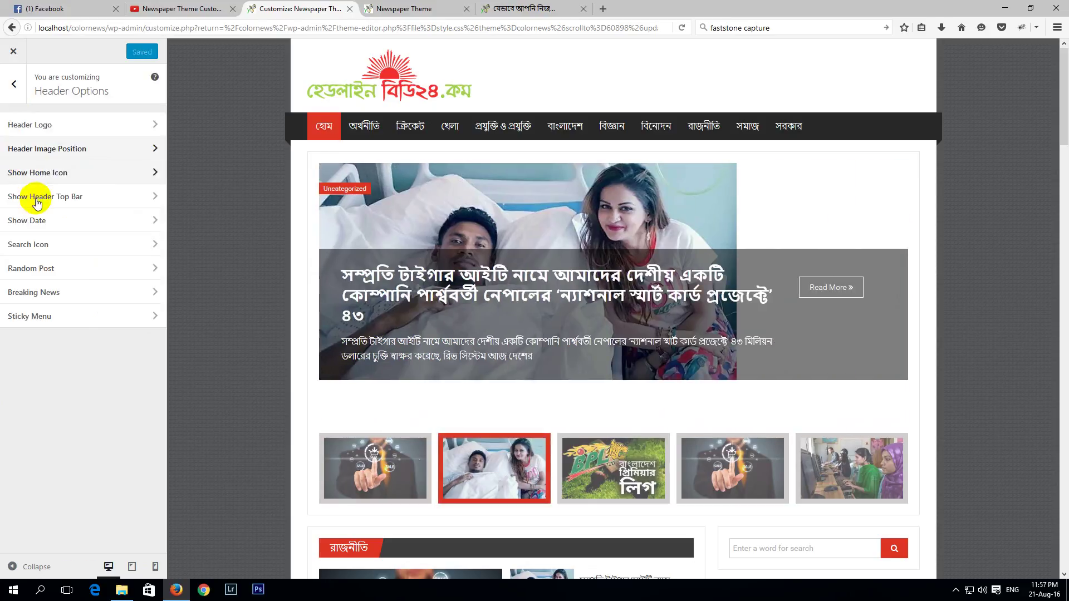
Step: Enable the home icon in the primary menu and publish the change
left_click(56, 176)
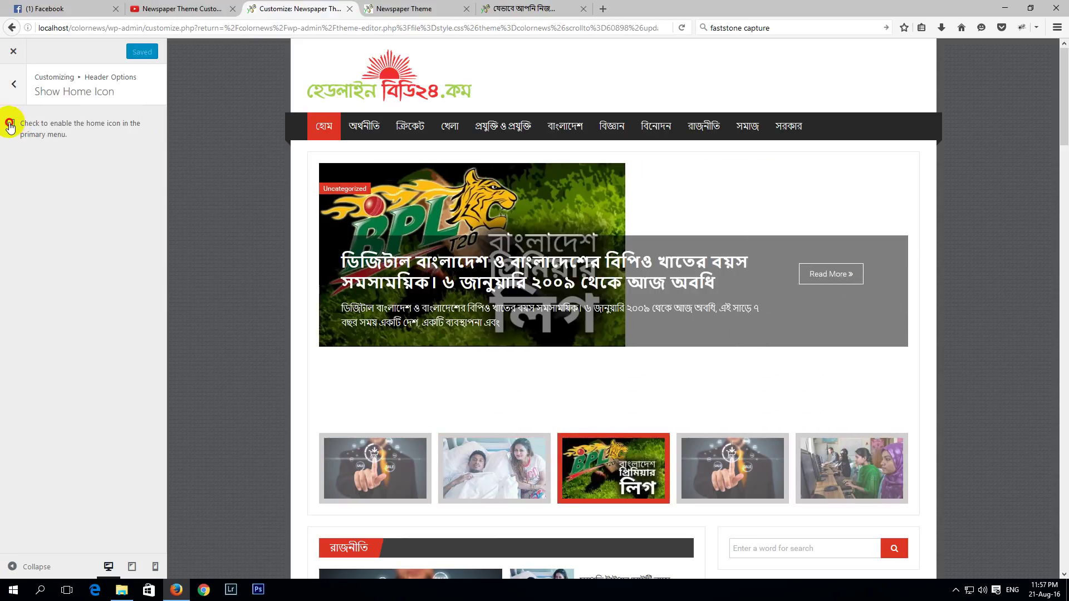
left_click(10, 124)
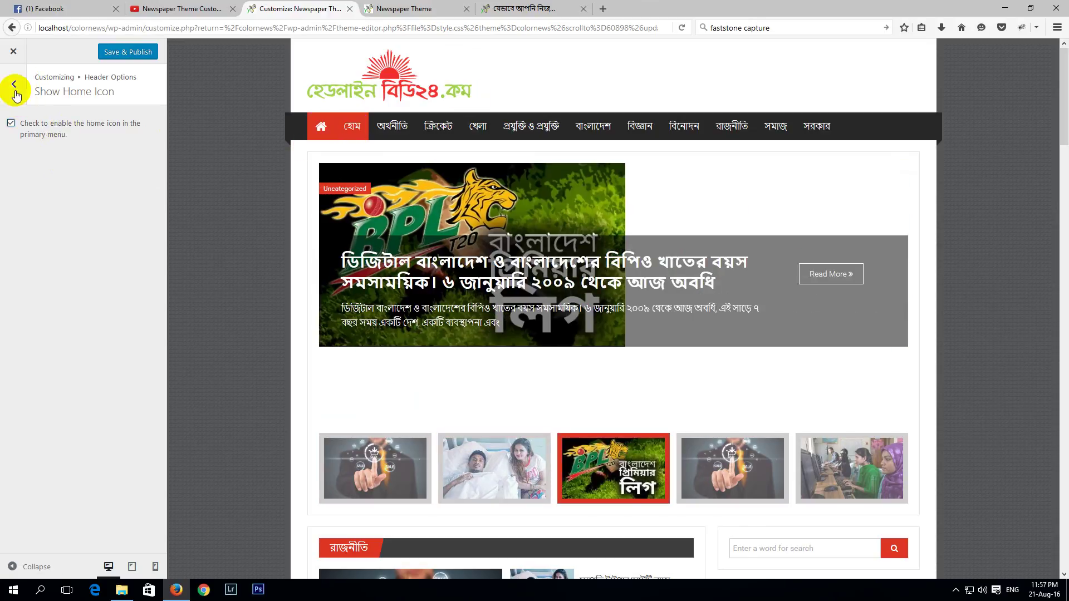
left_click(125, 51)
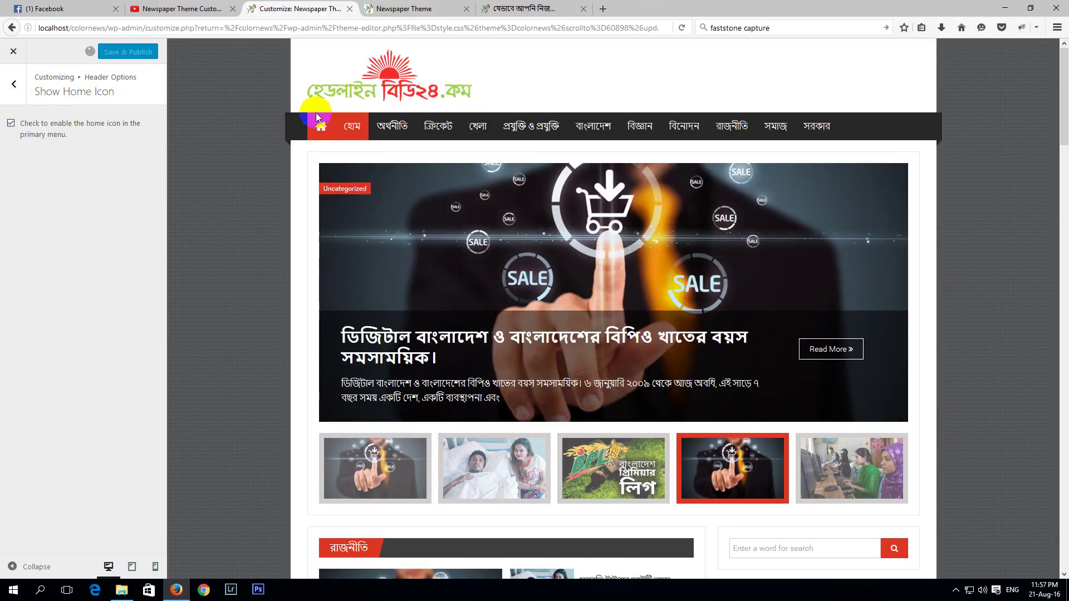
left_click(13, 84)
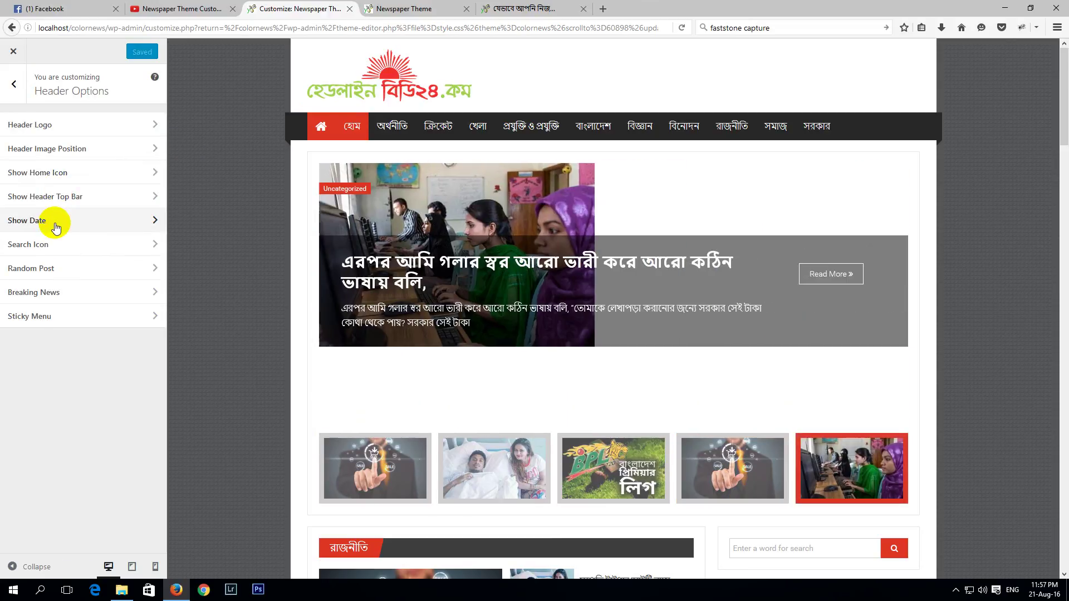
Step: Enable the option to show the date in the header
left_click(55, 223)
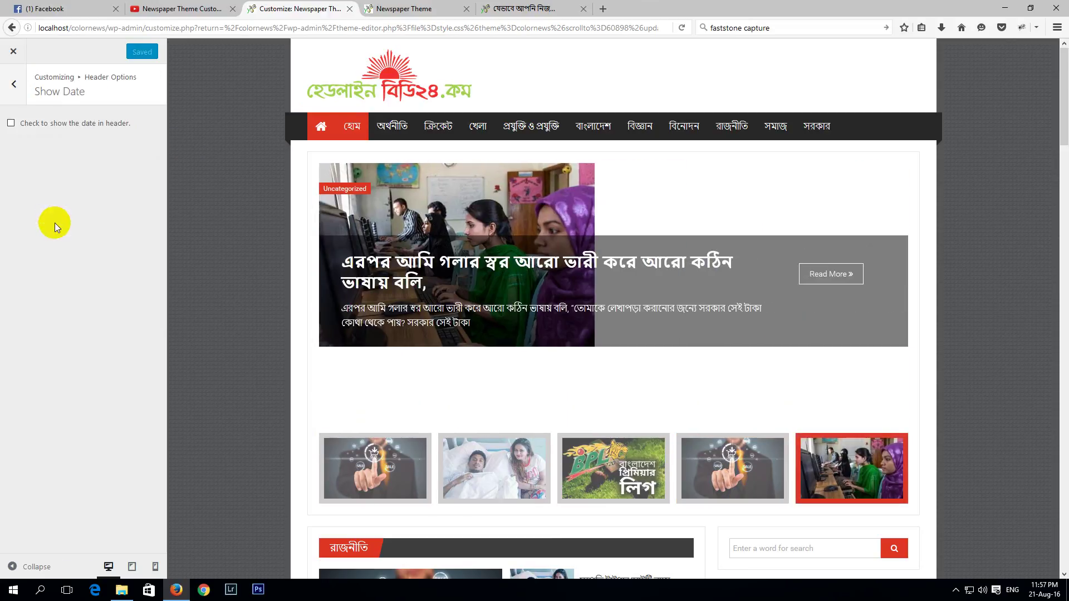
left_click(11, 124)
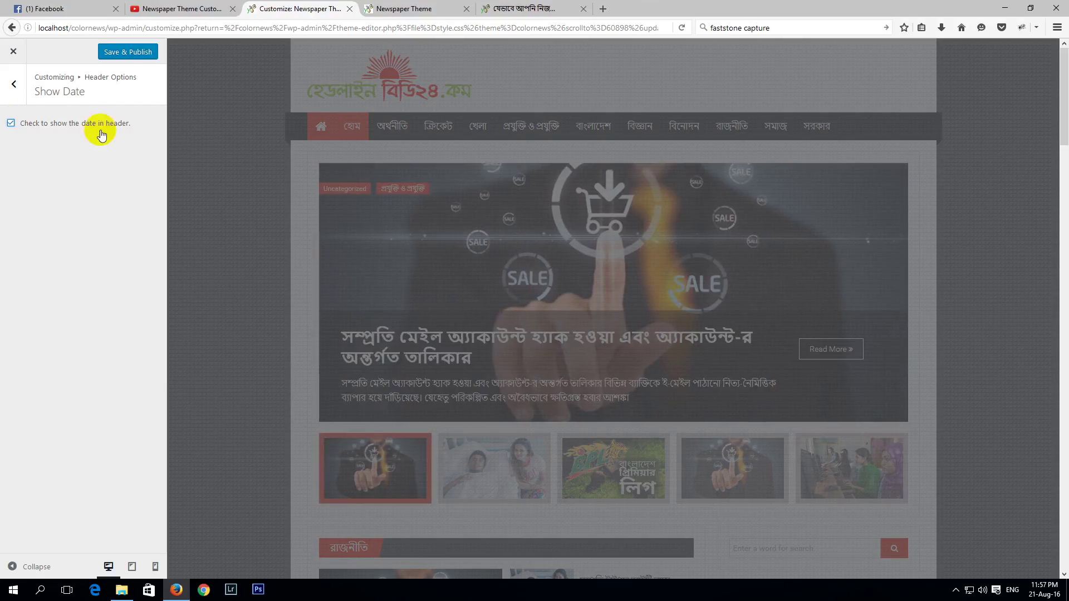